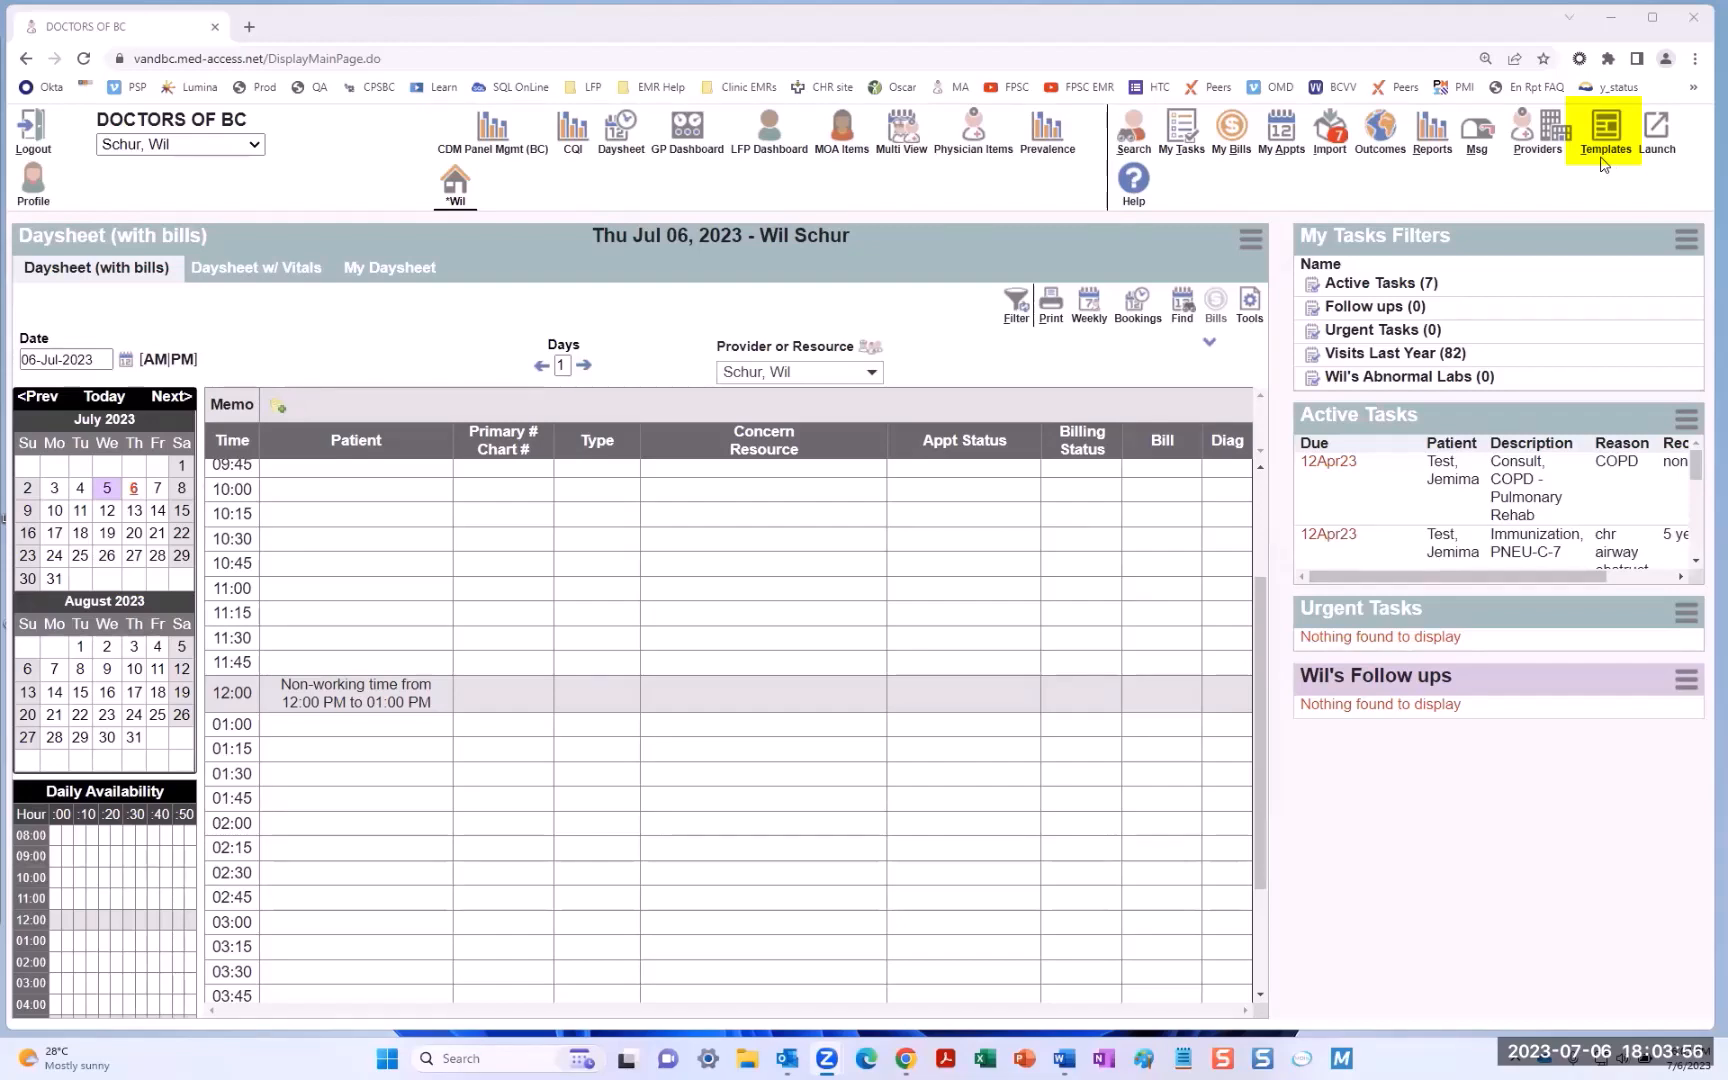
- Start a new bill template in template management and name it "LFP Panel Report 98990"
left_click(1609, 137)
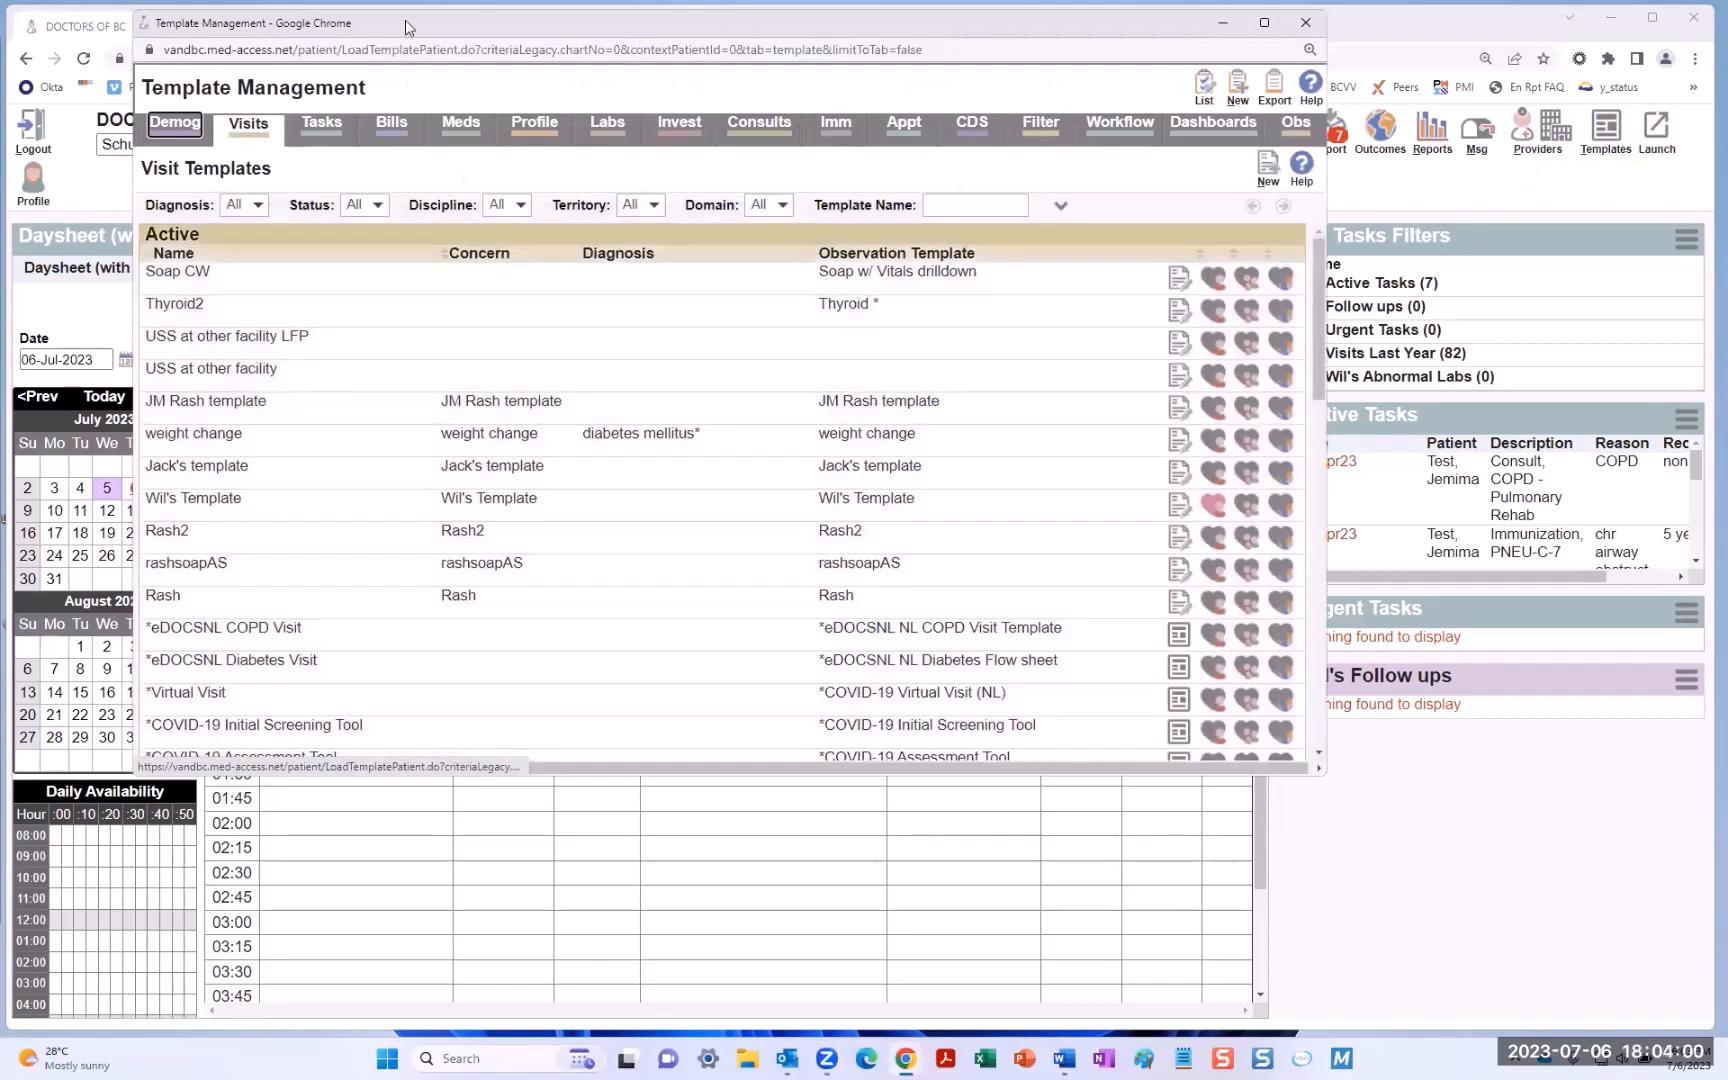
left_click(427, 275)
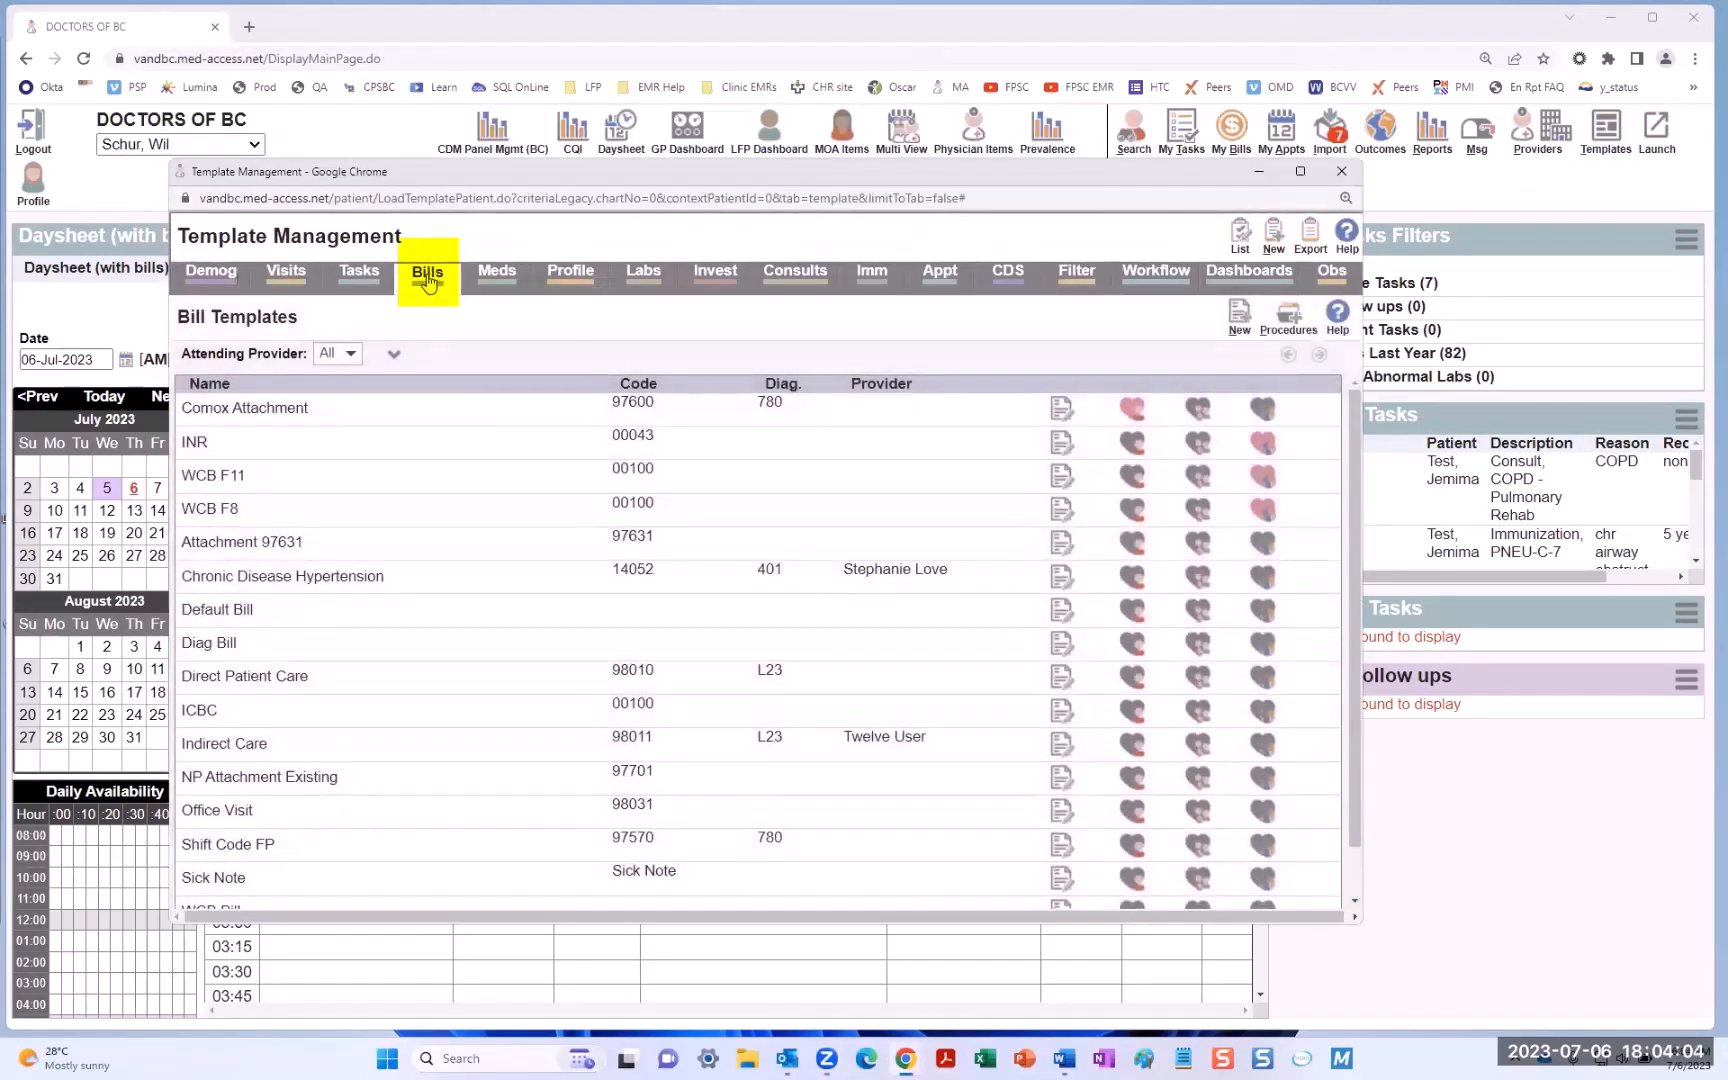
left_click(1236, 330)
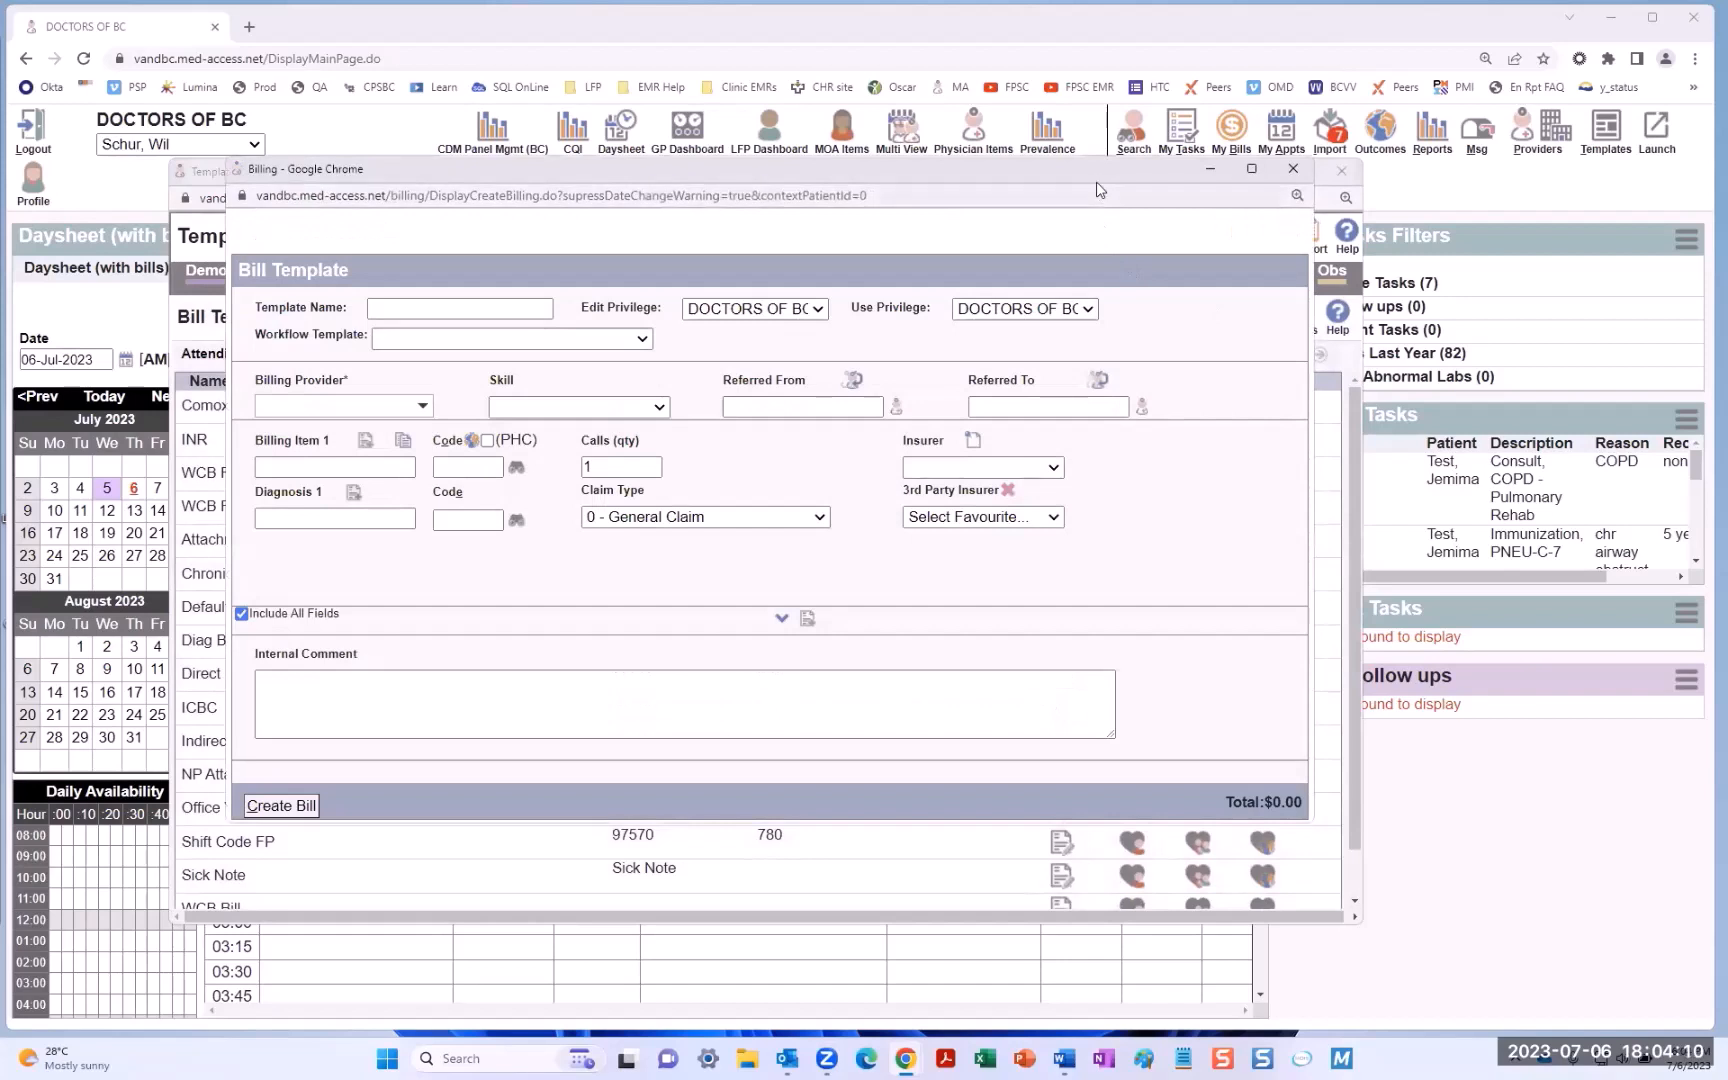
left_click_drag(1087, 162, 1092, 121)
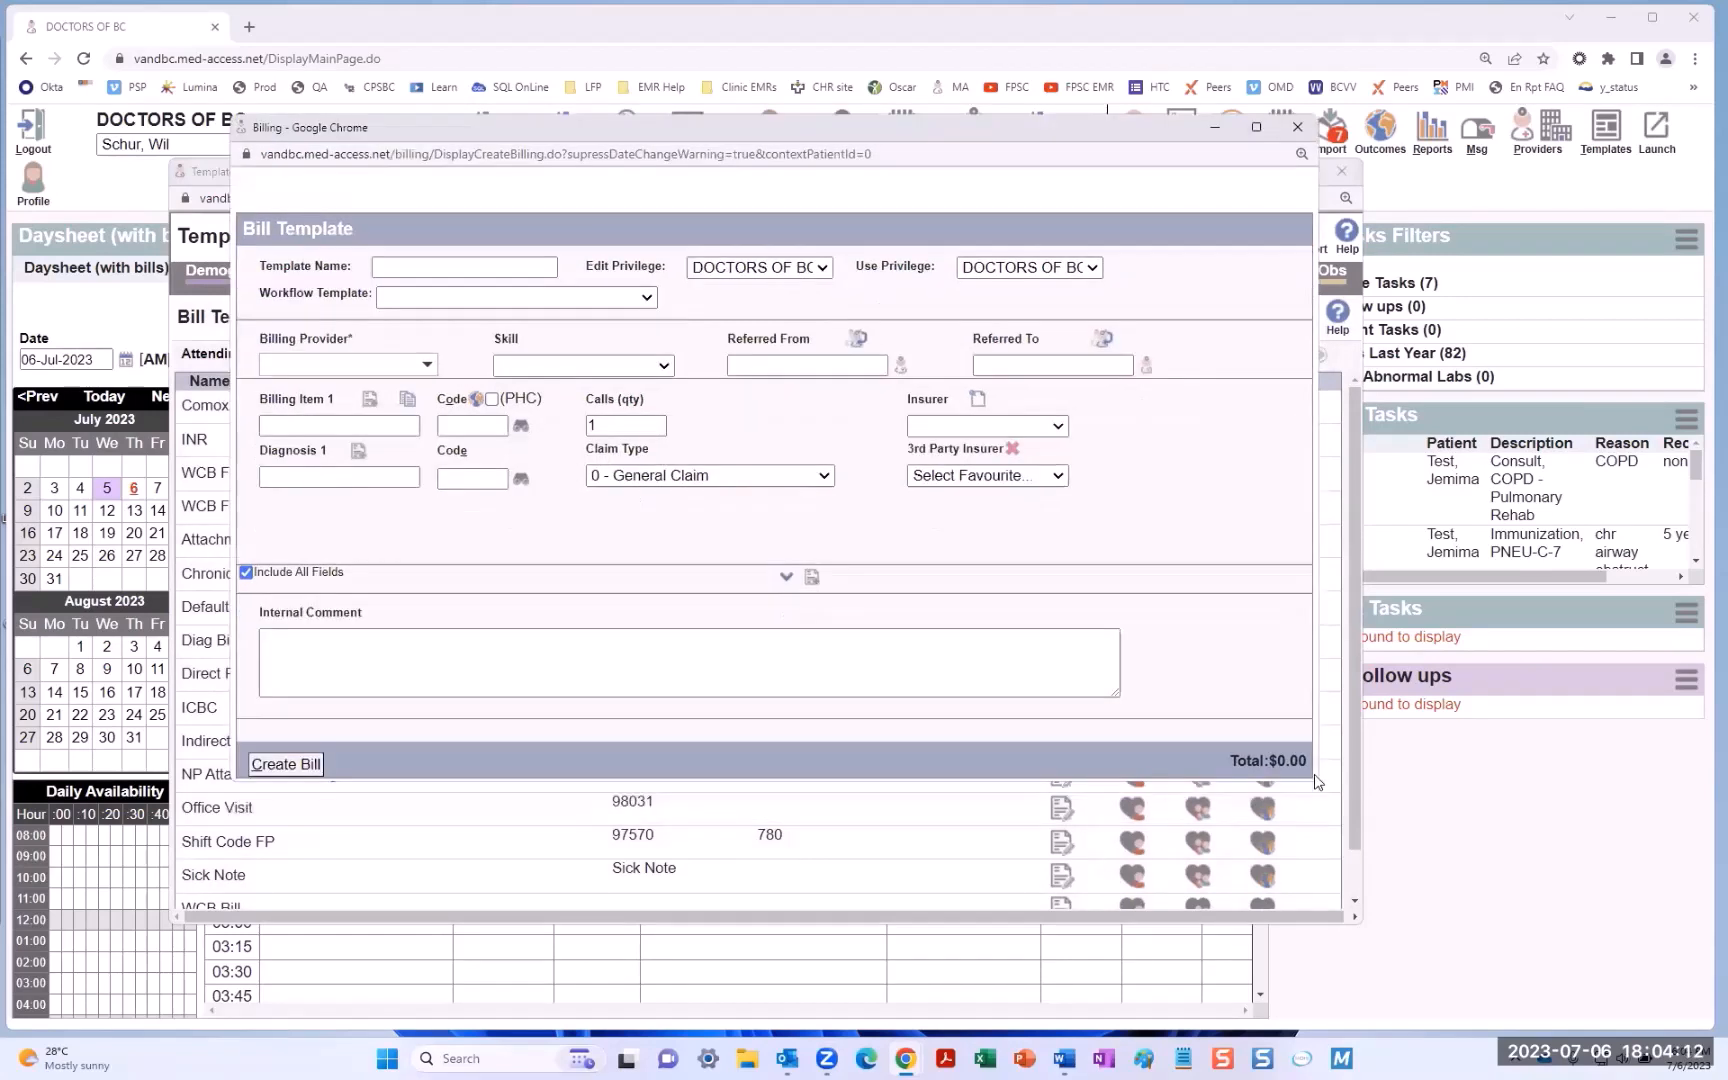
left_click_drag(1308, 782, 1547, 1010)
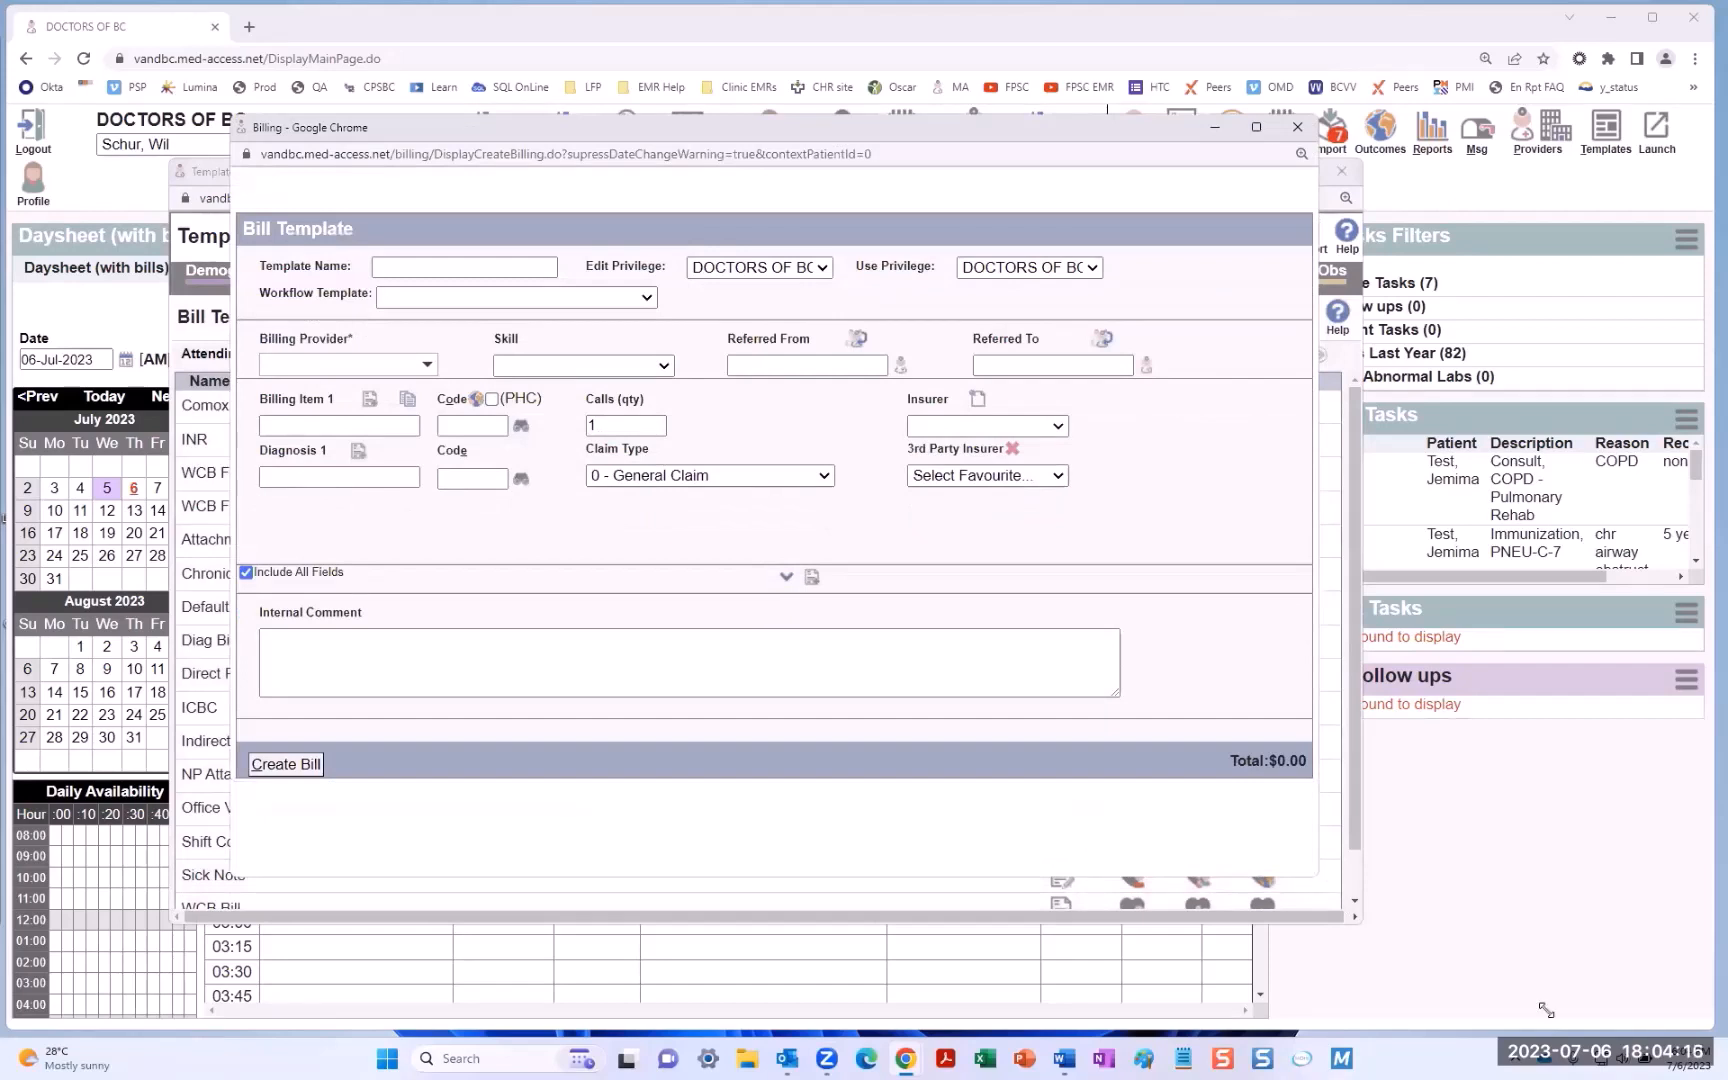
left_click(423, 270)
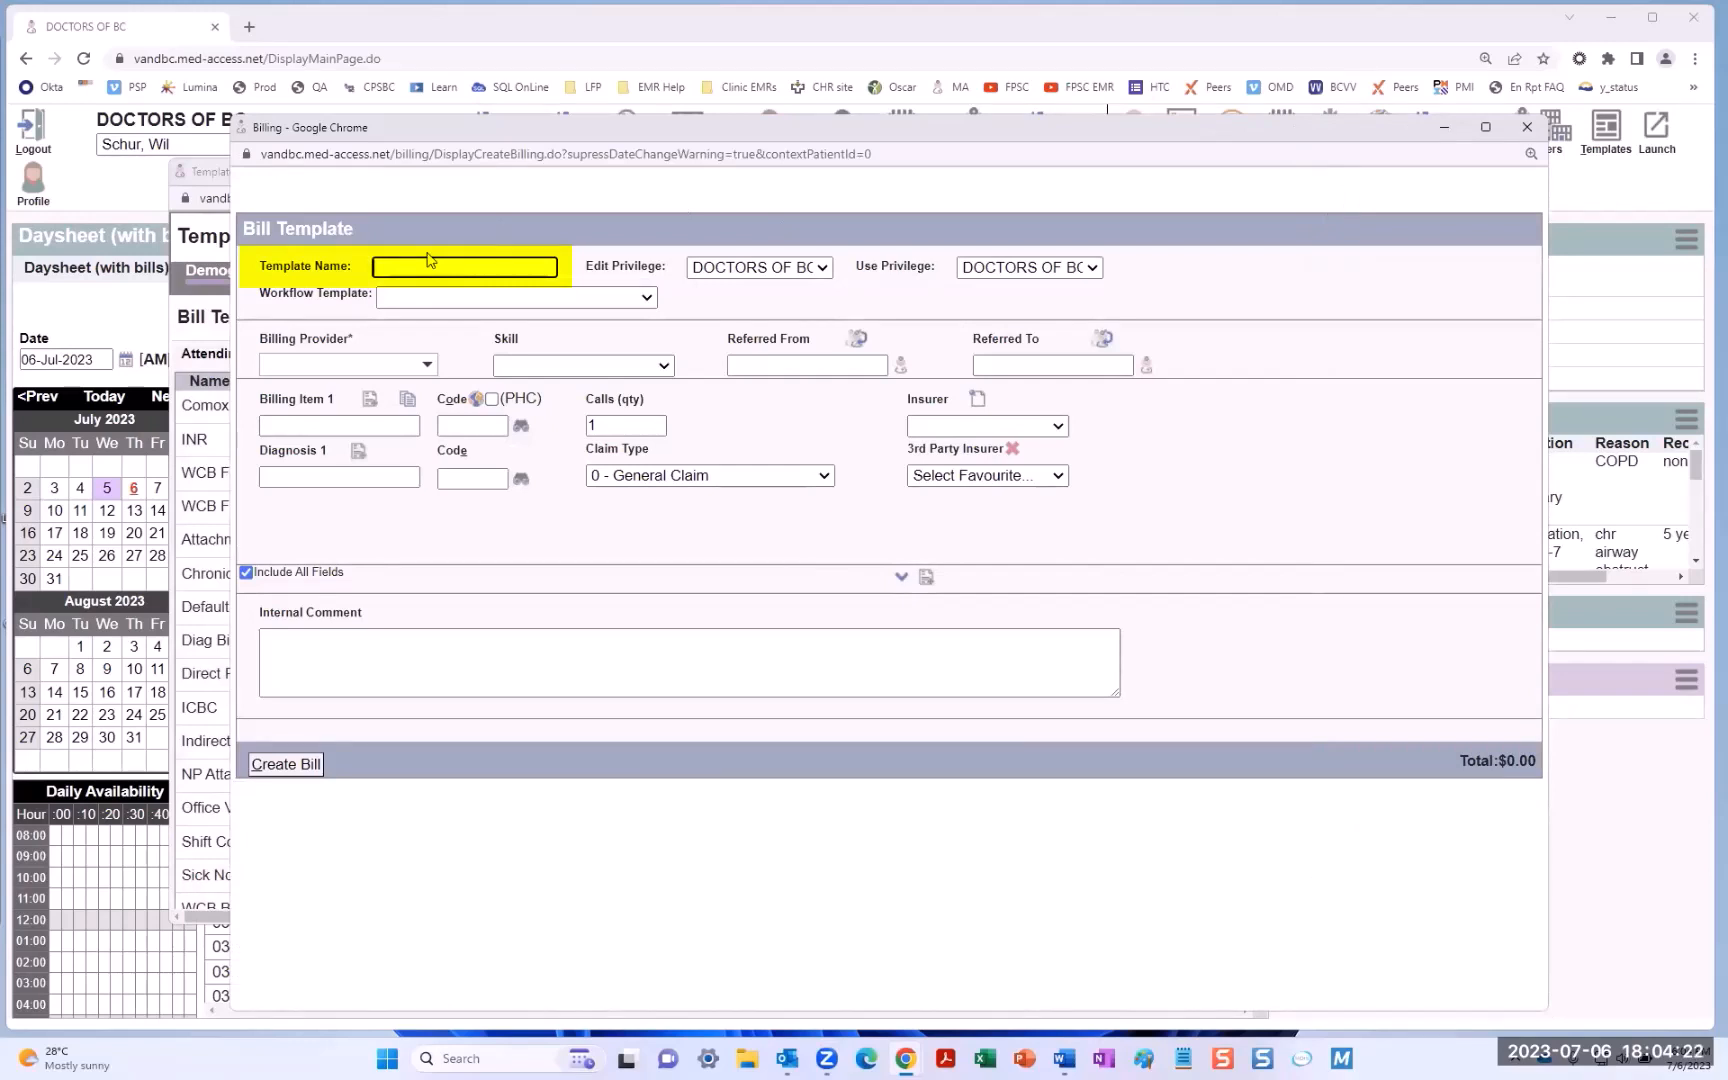
type("LFP Panel Report 98990")
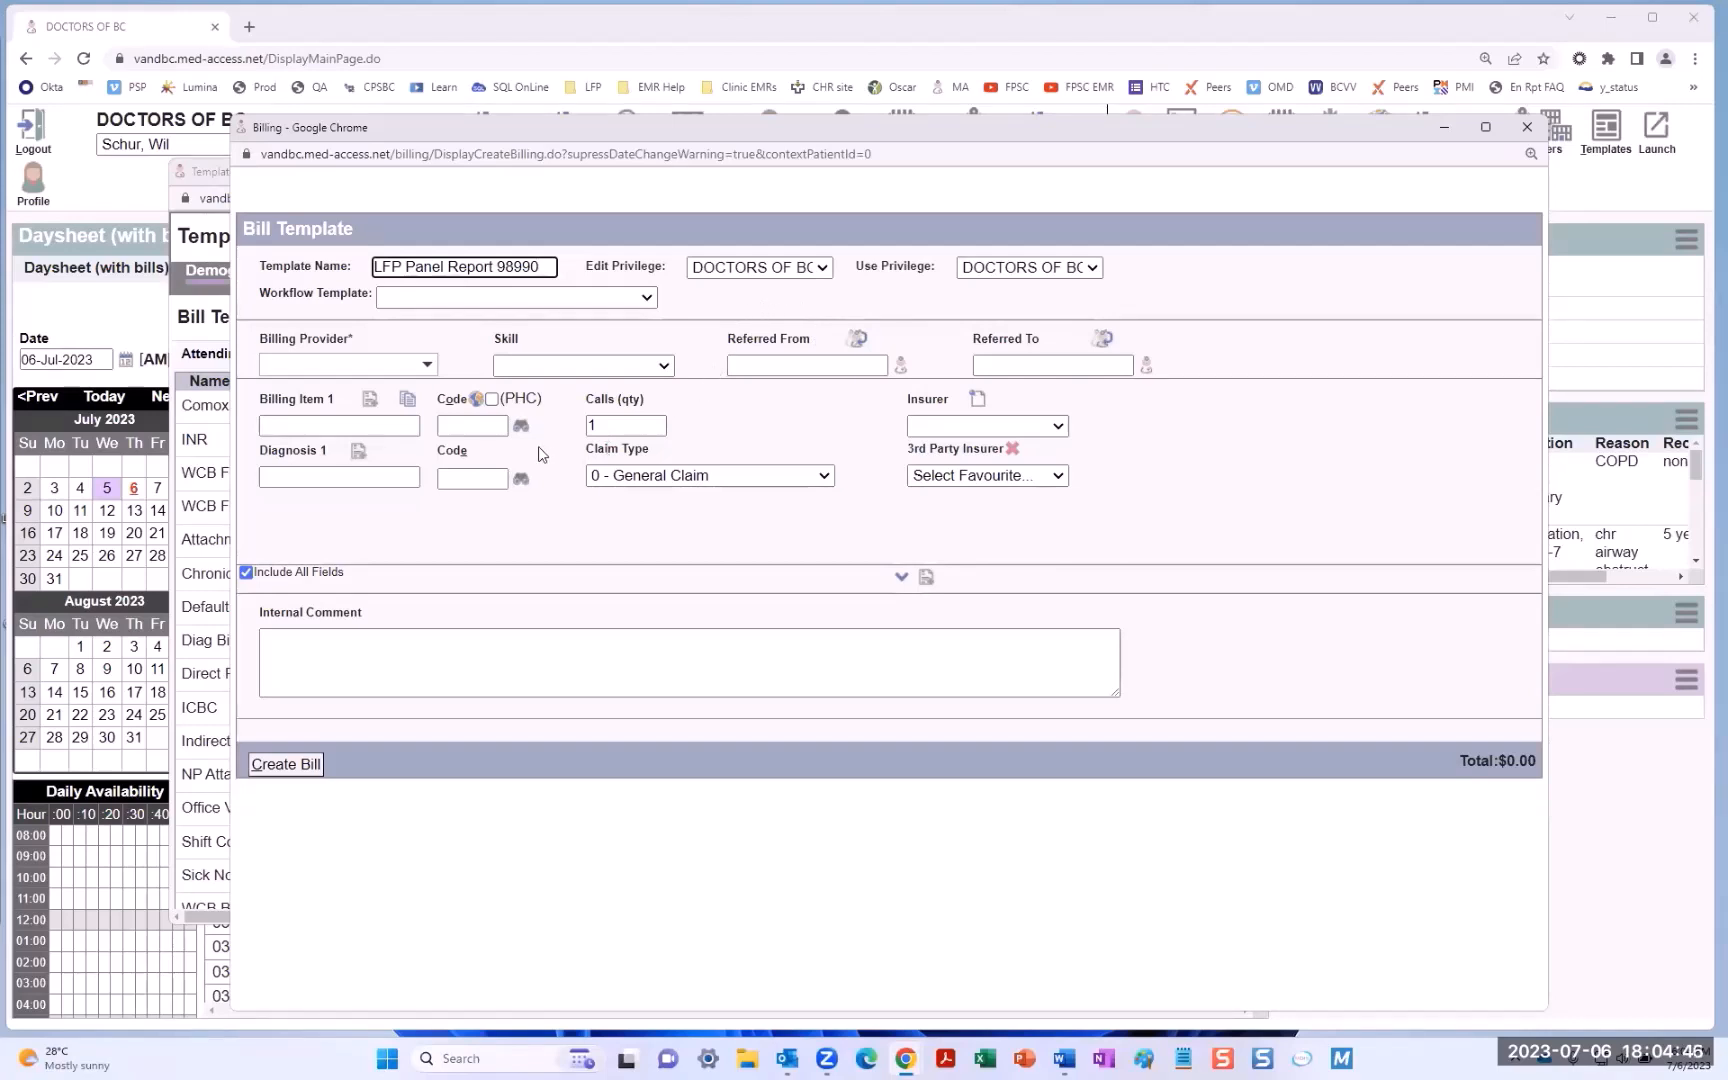
- Set the template's billing item code to 98990 and its diagnosis code to L23 (Lfp Payment Model)
left_click(467, 425)
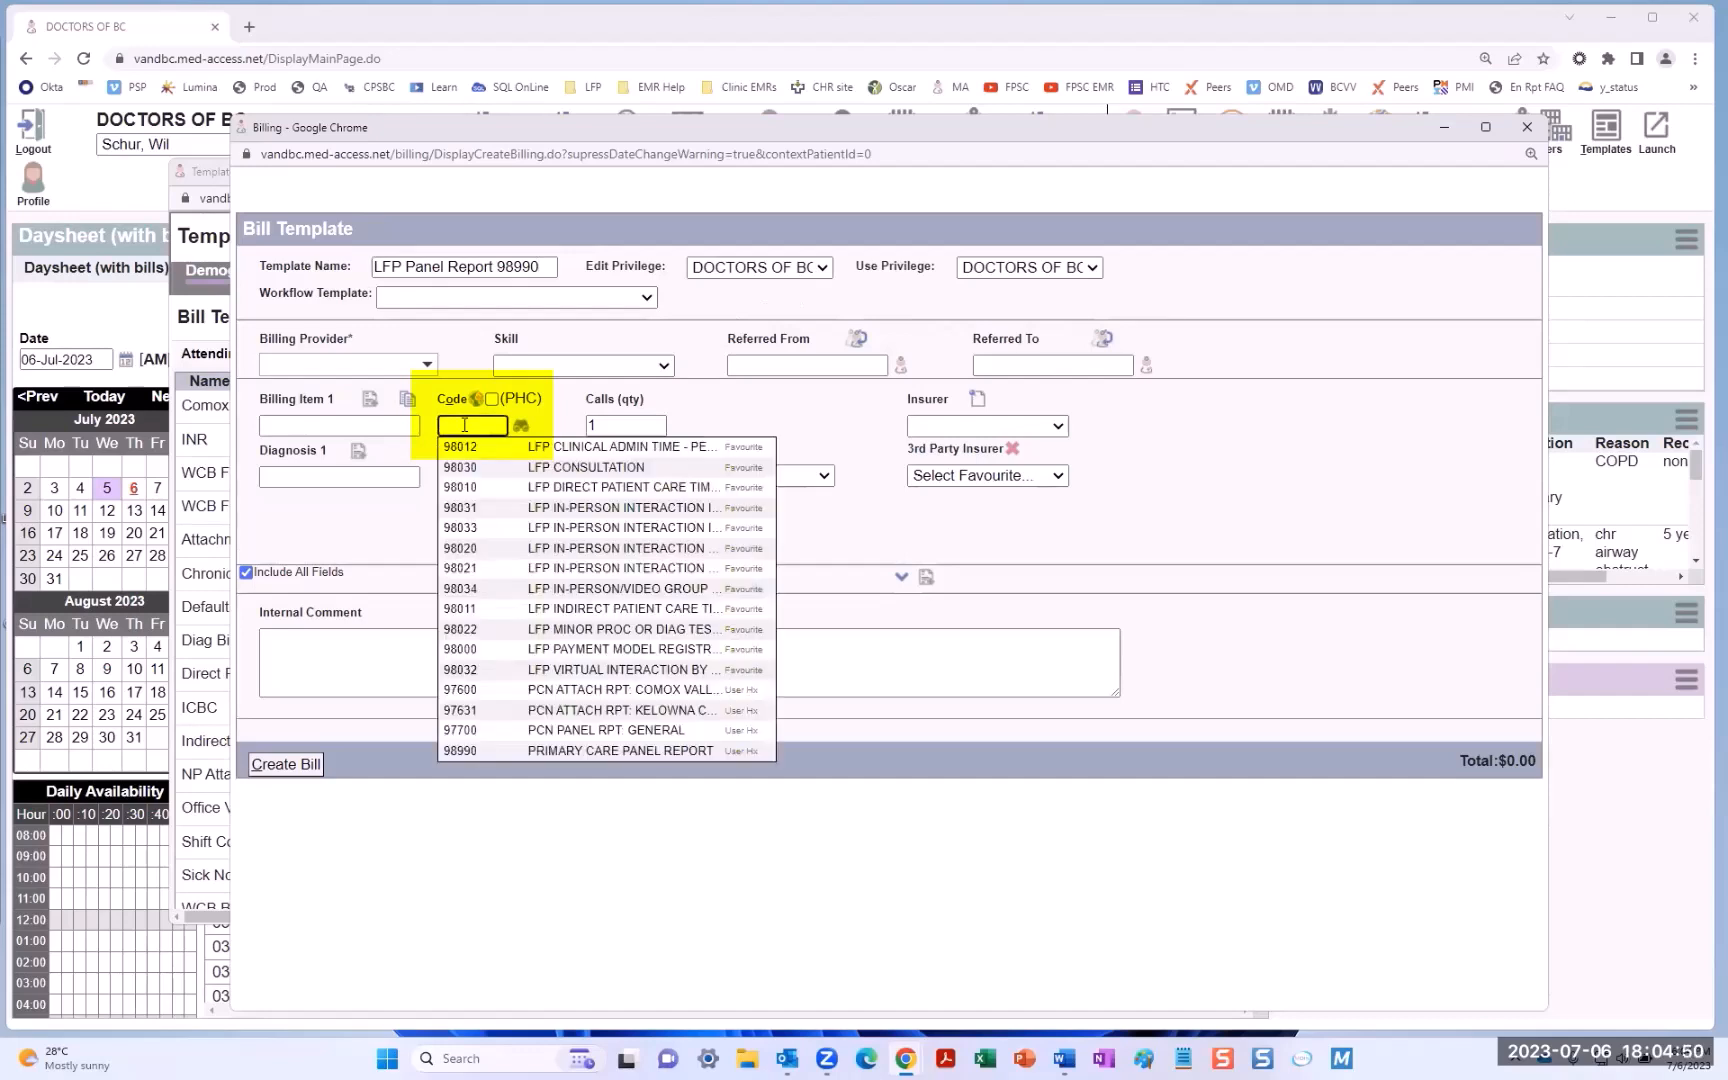
type("98990")
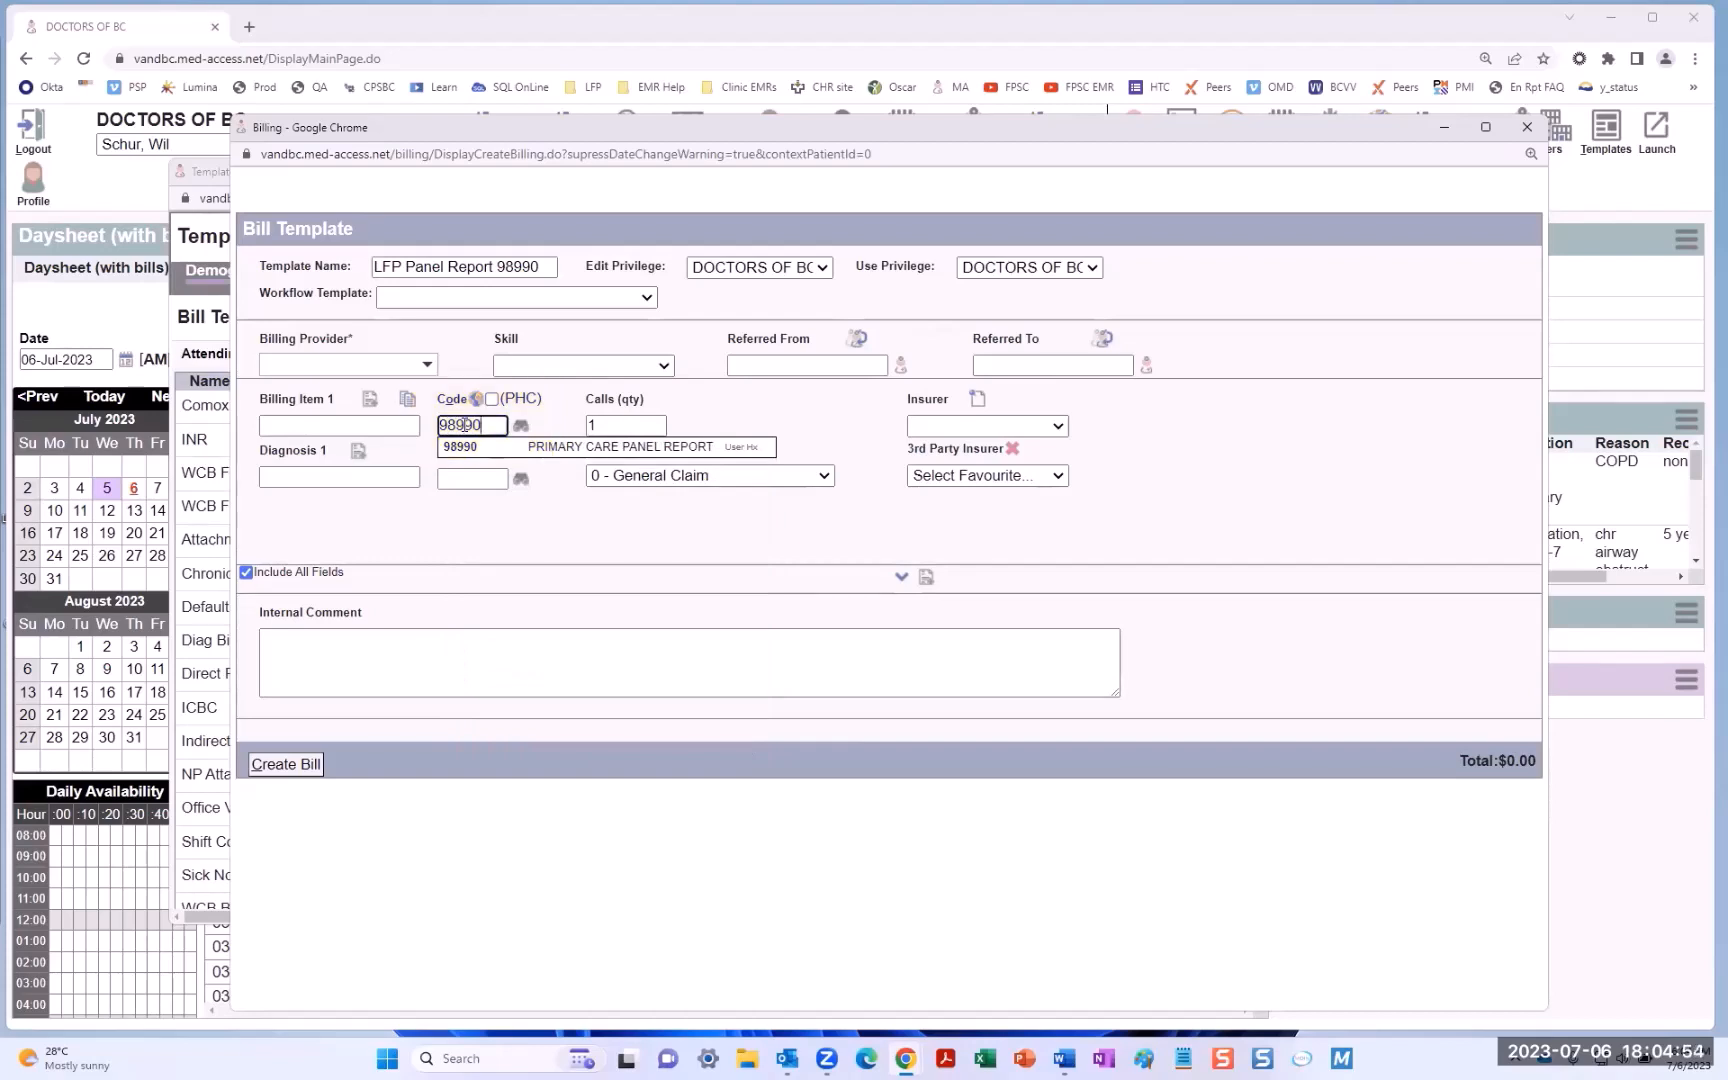
key("Return")
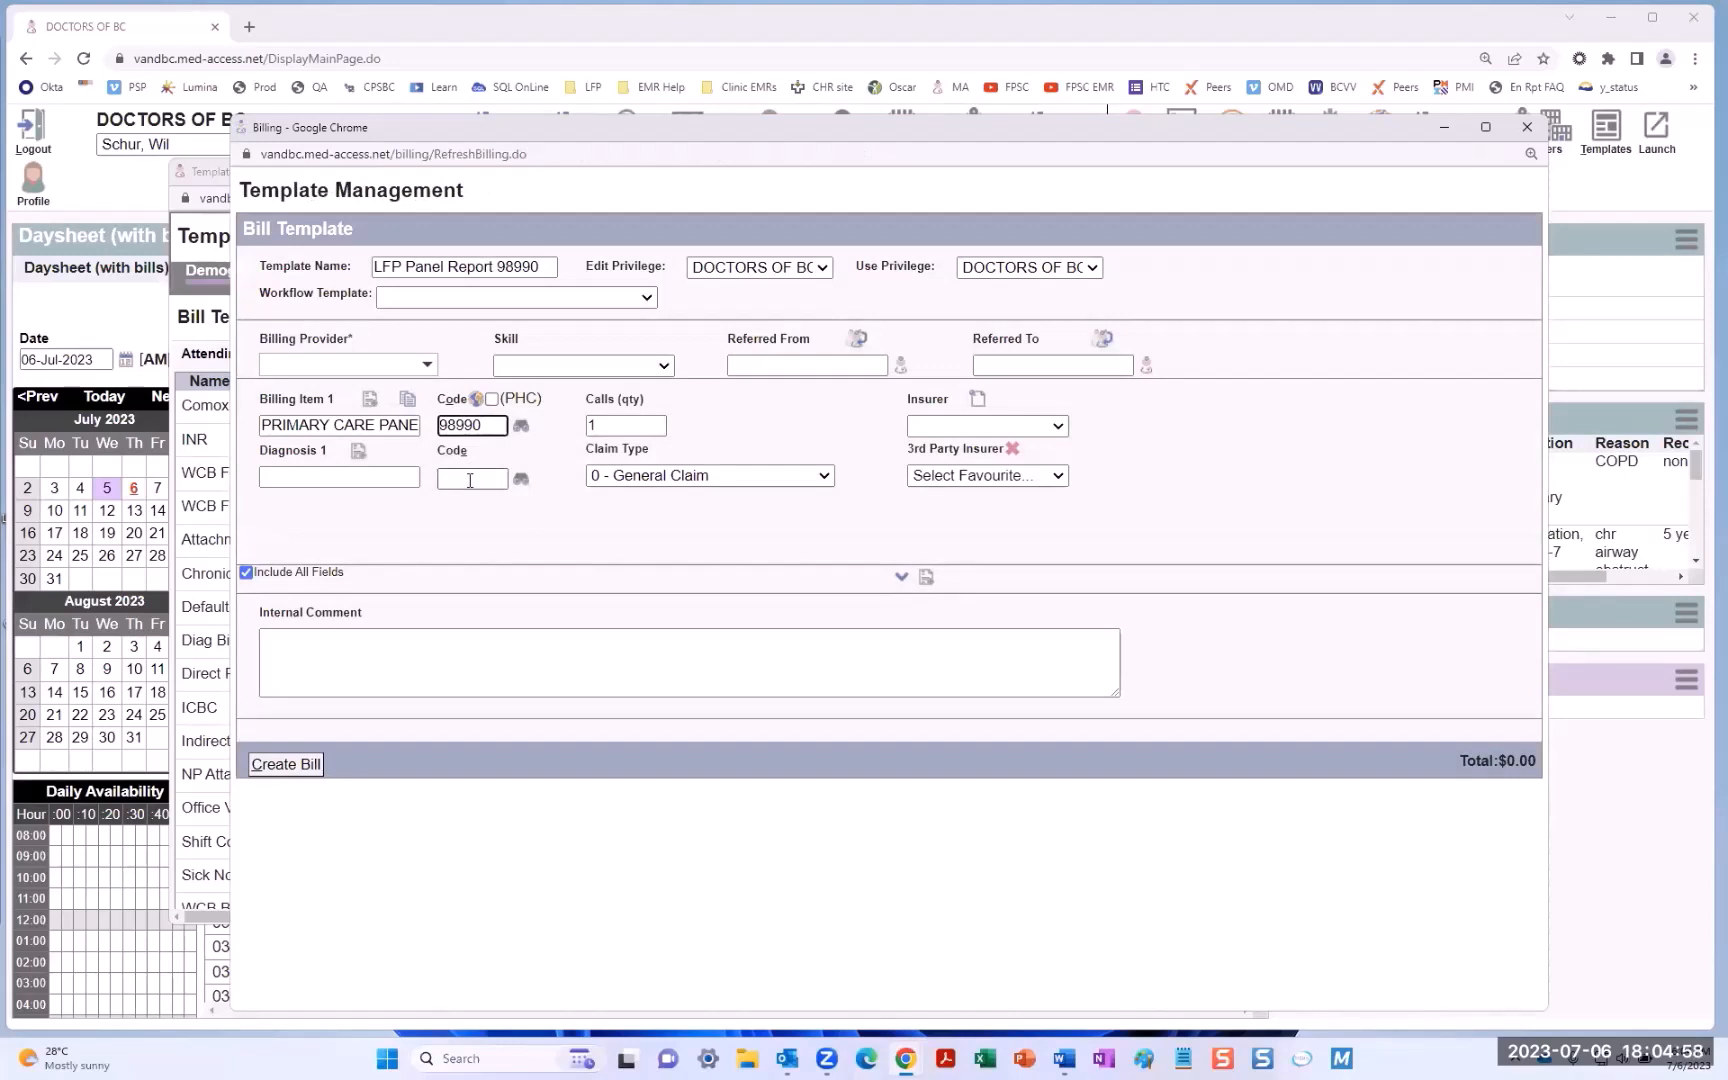
left_click(471, 479)
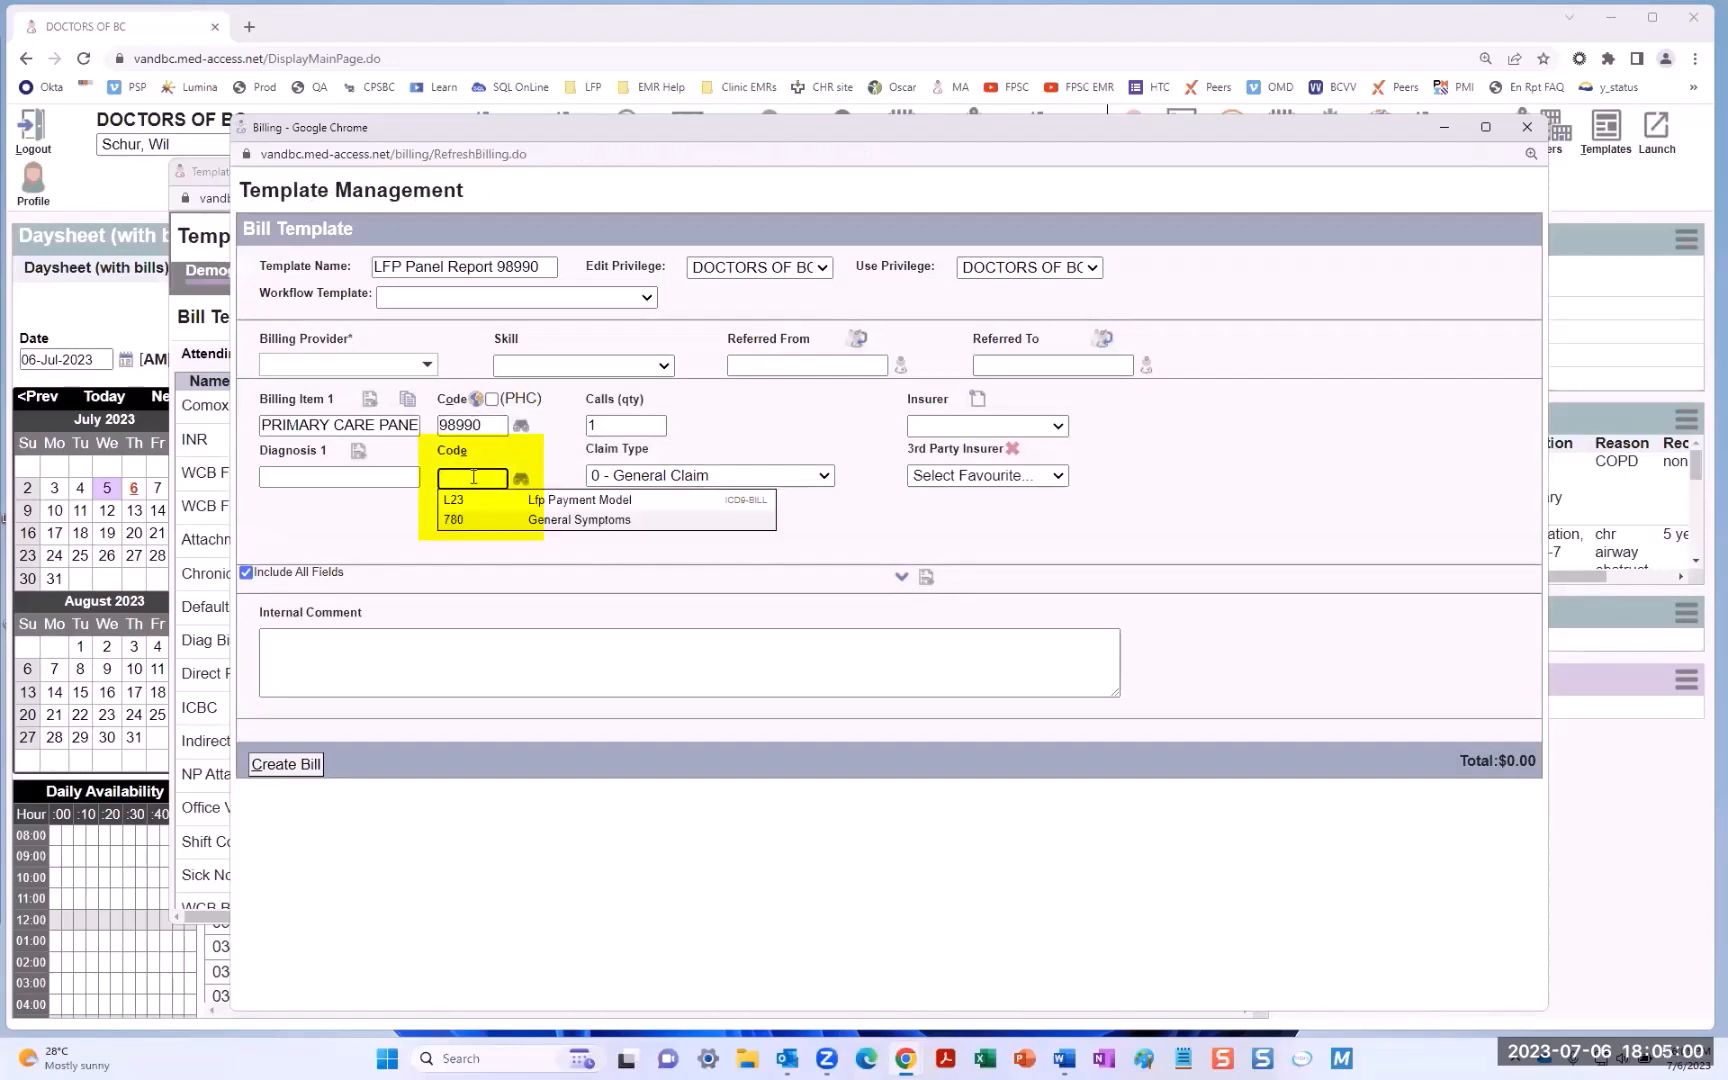
type("L23")
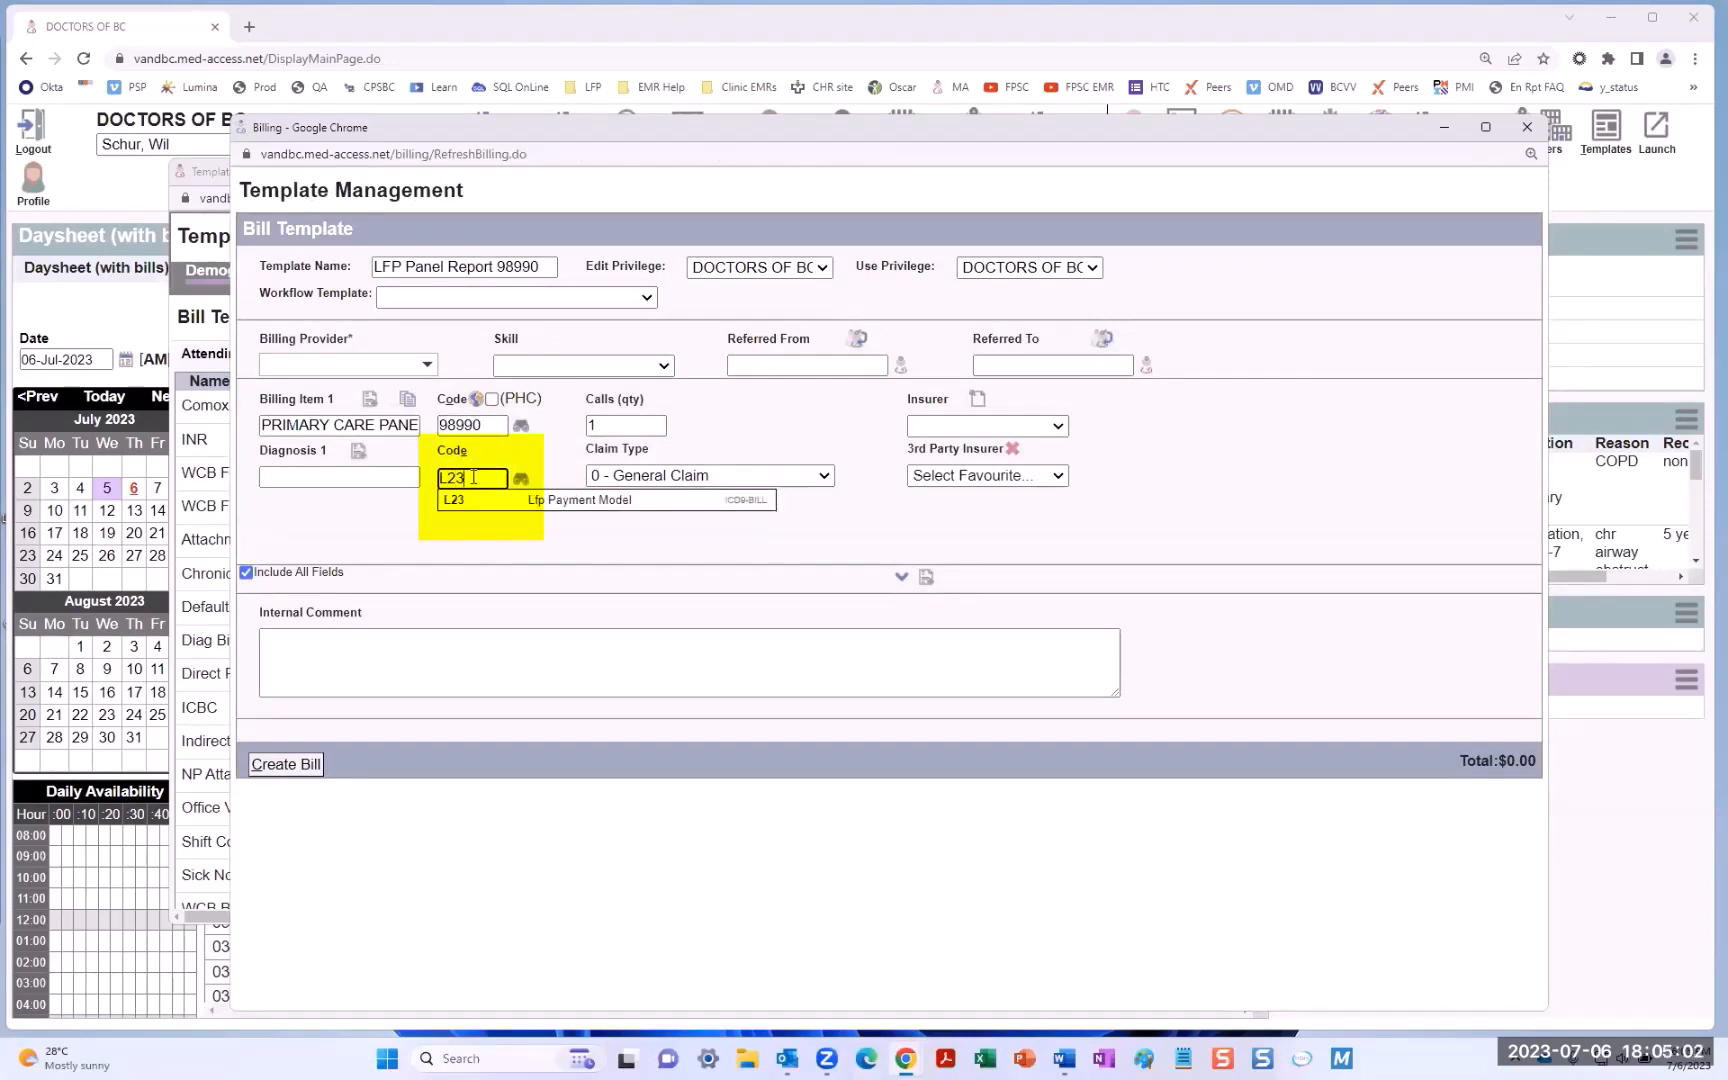
key("Return")
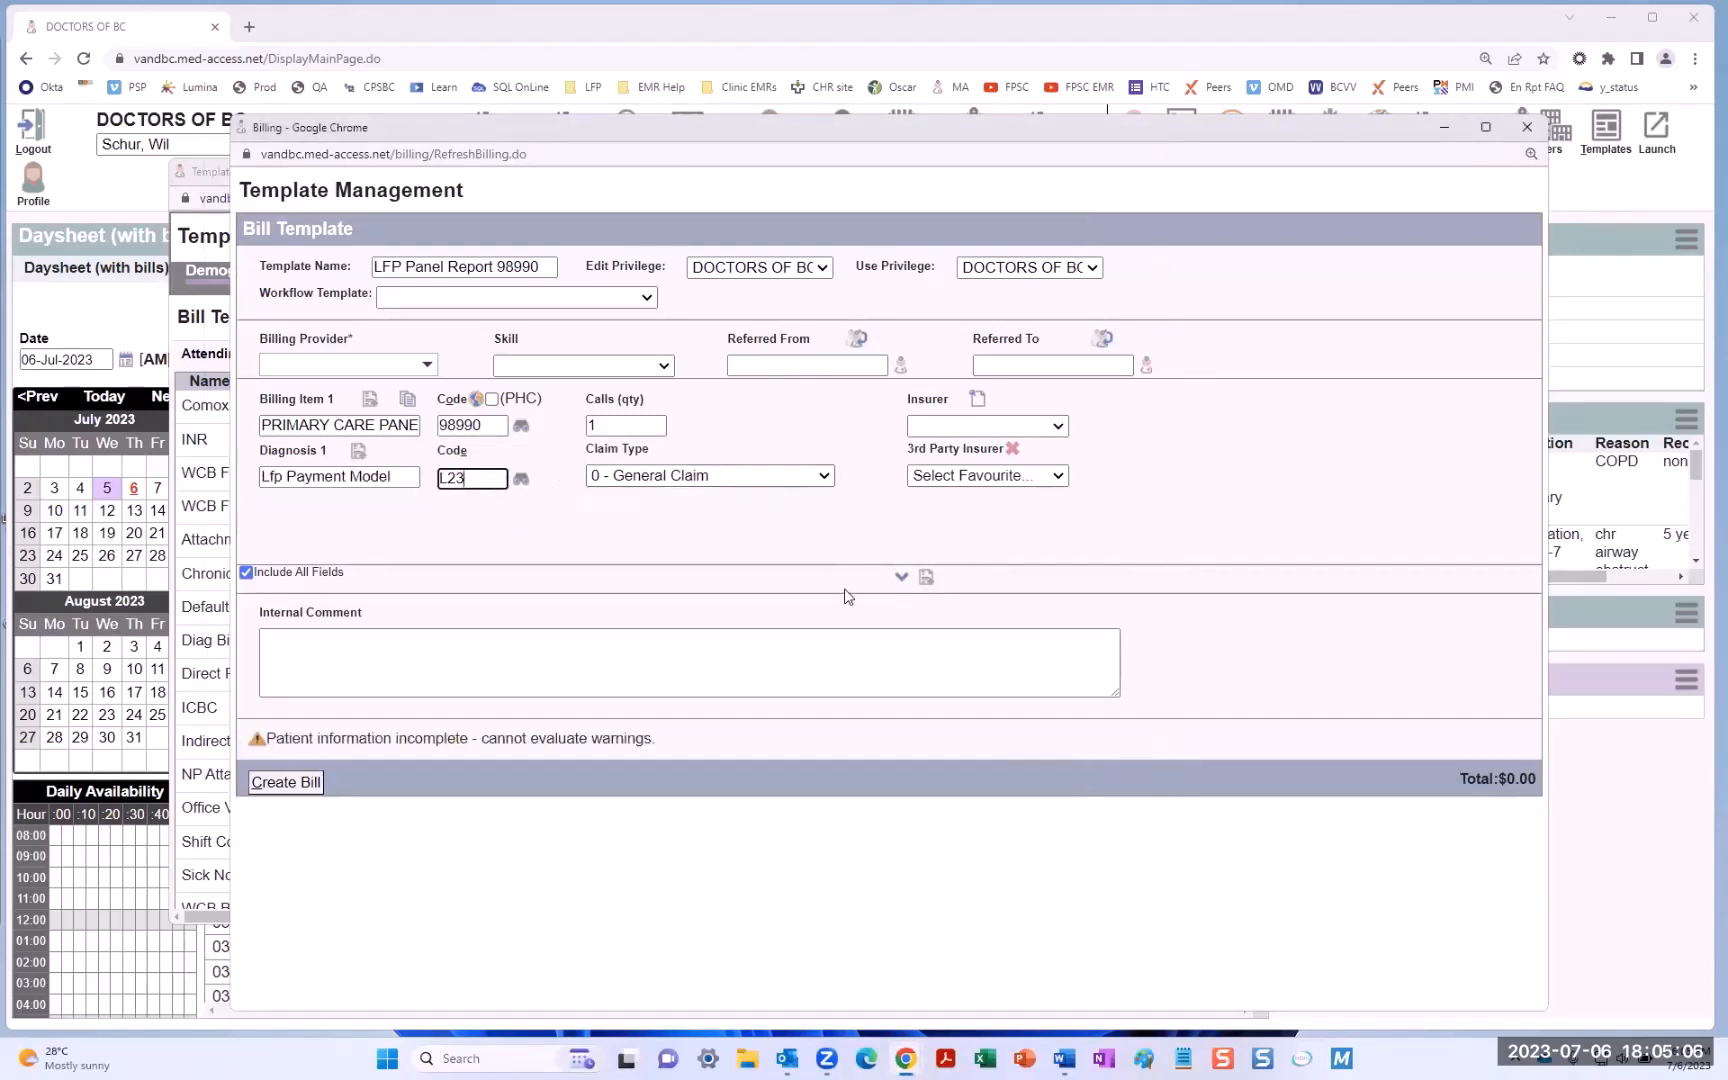
- In the template's advanced section, set Location to L - Longitudinal Primary Care Practice and MSP Facility to Doctors of BC Facility #
left_click(901, 580)
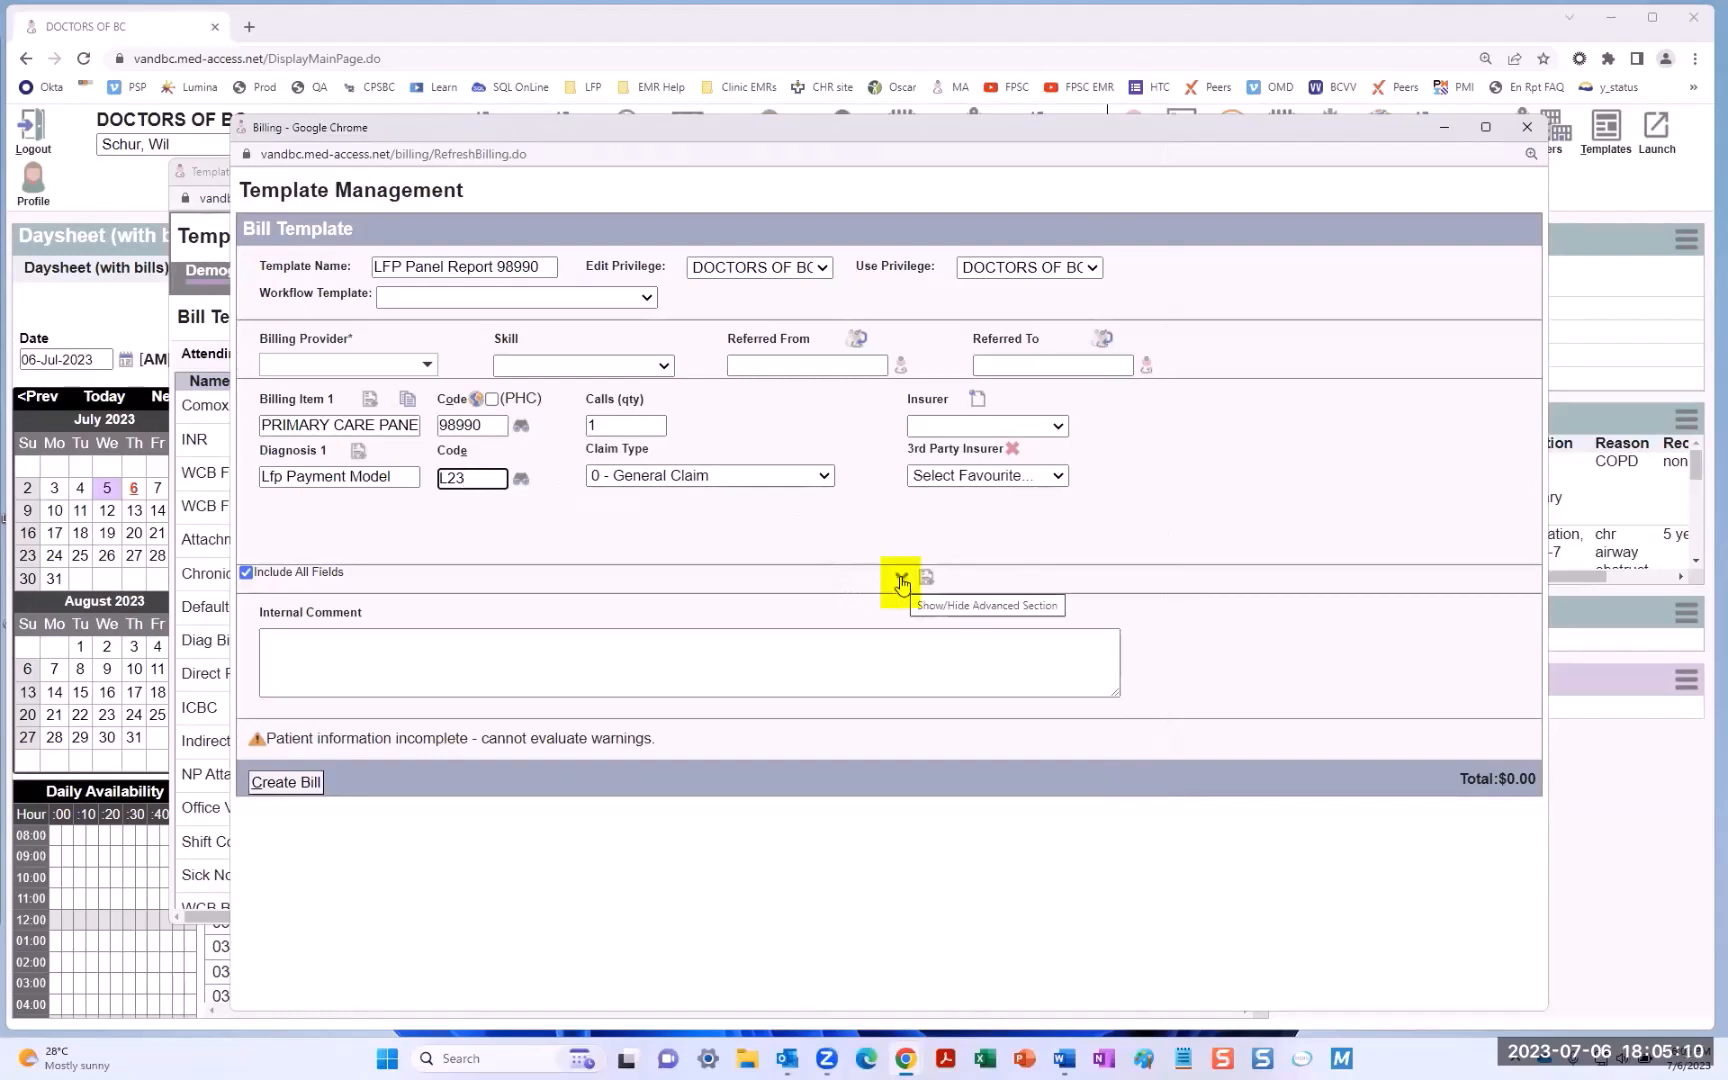
left_click(901, 580)
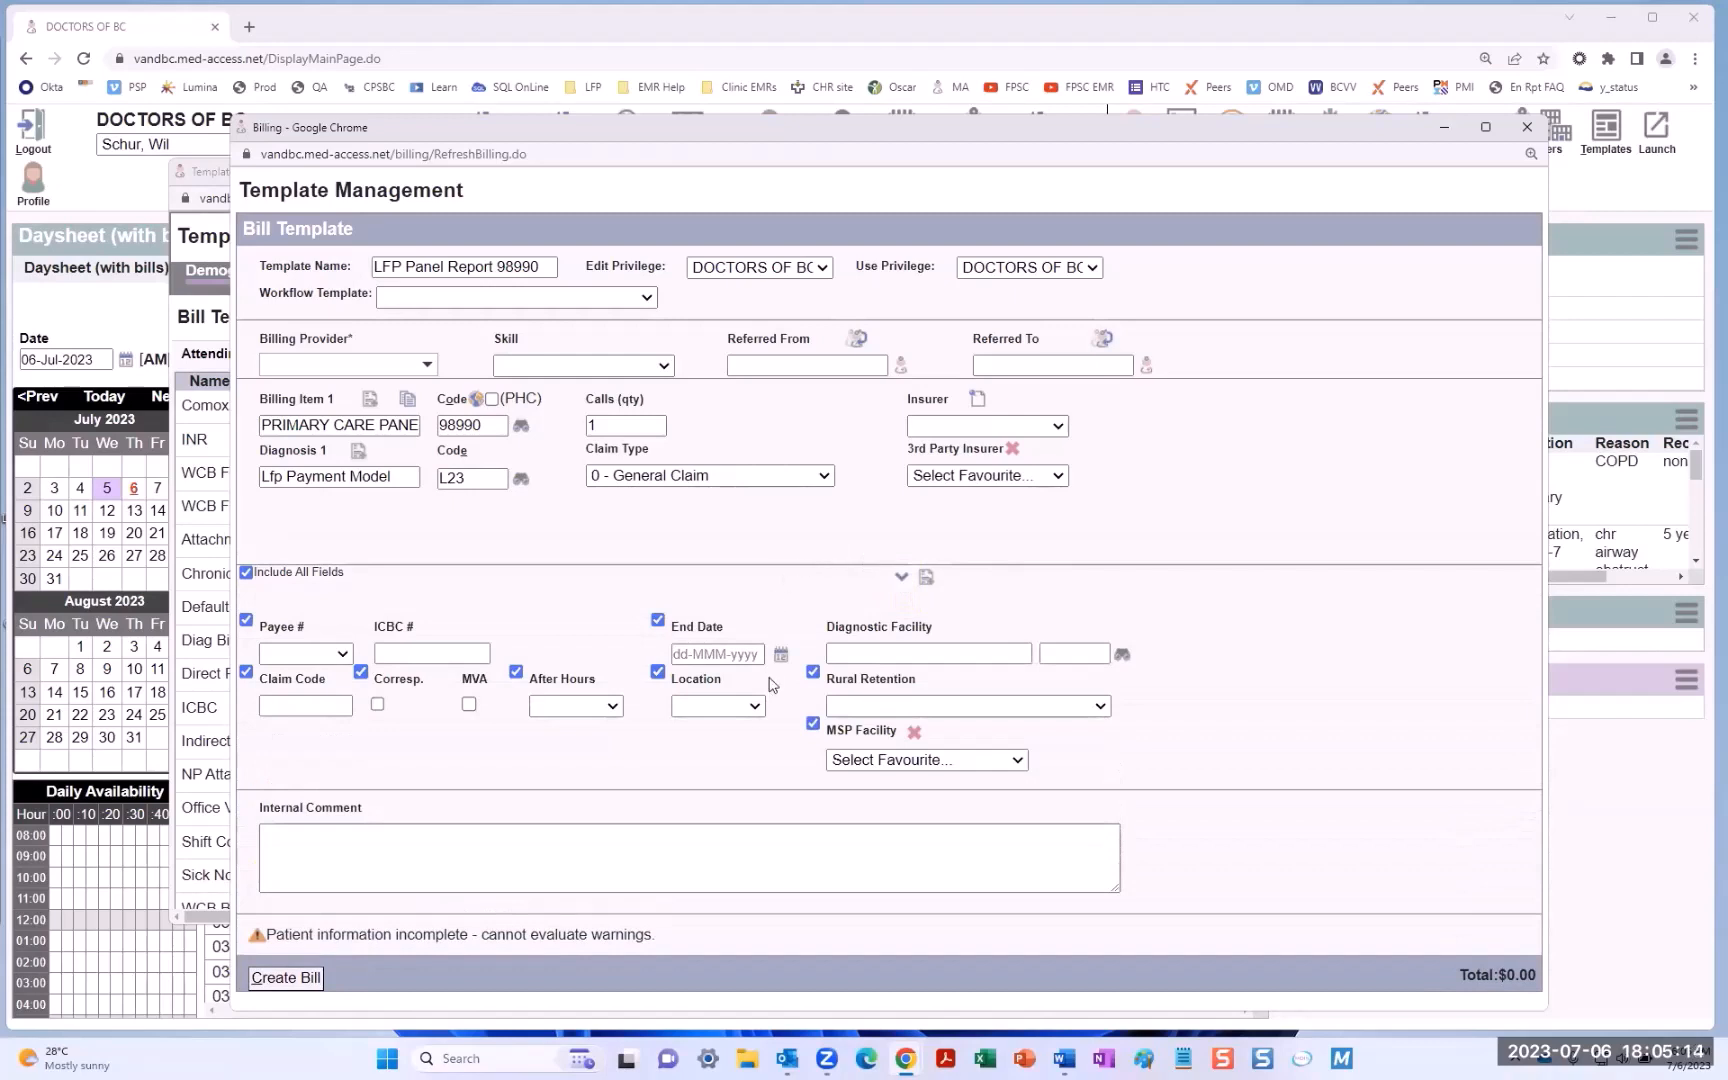
left_click(756, 707)
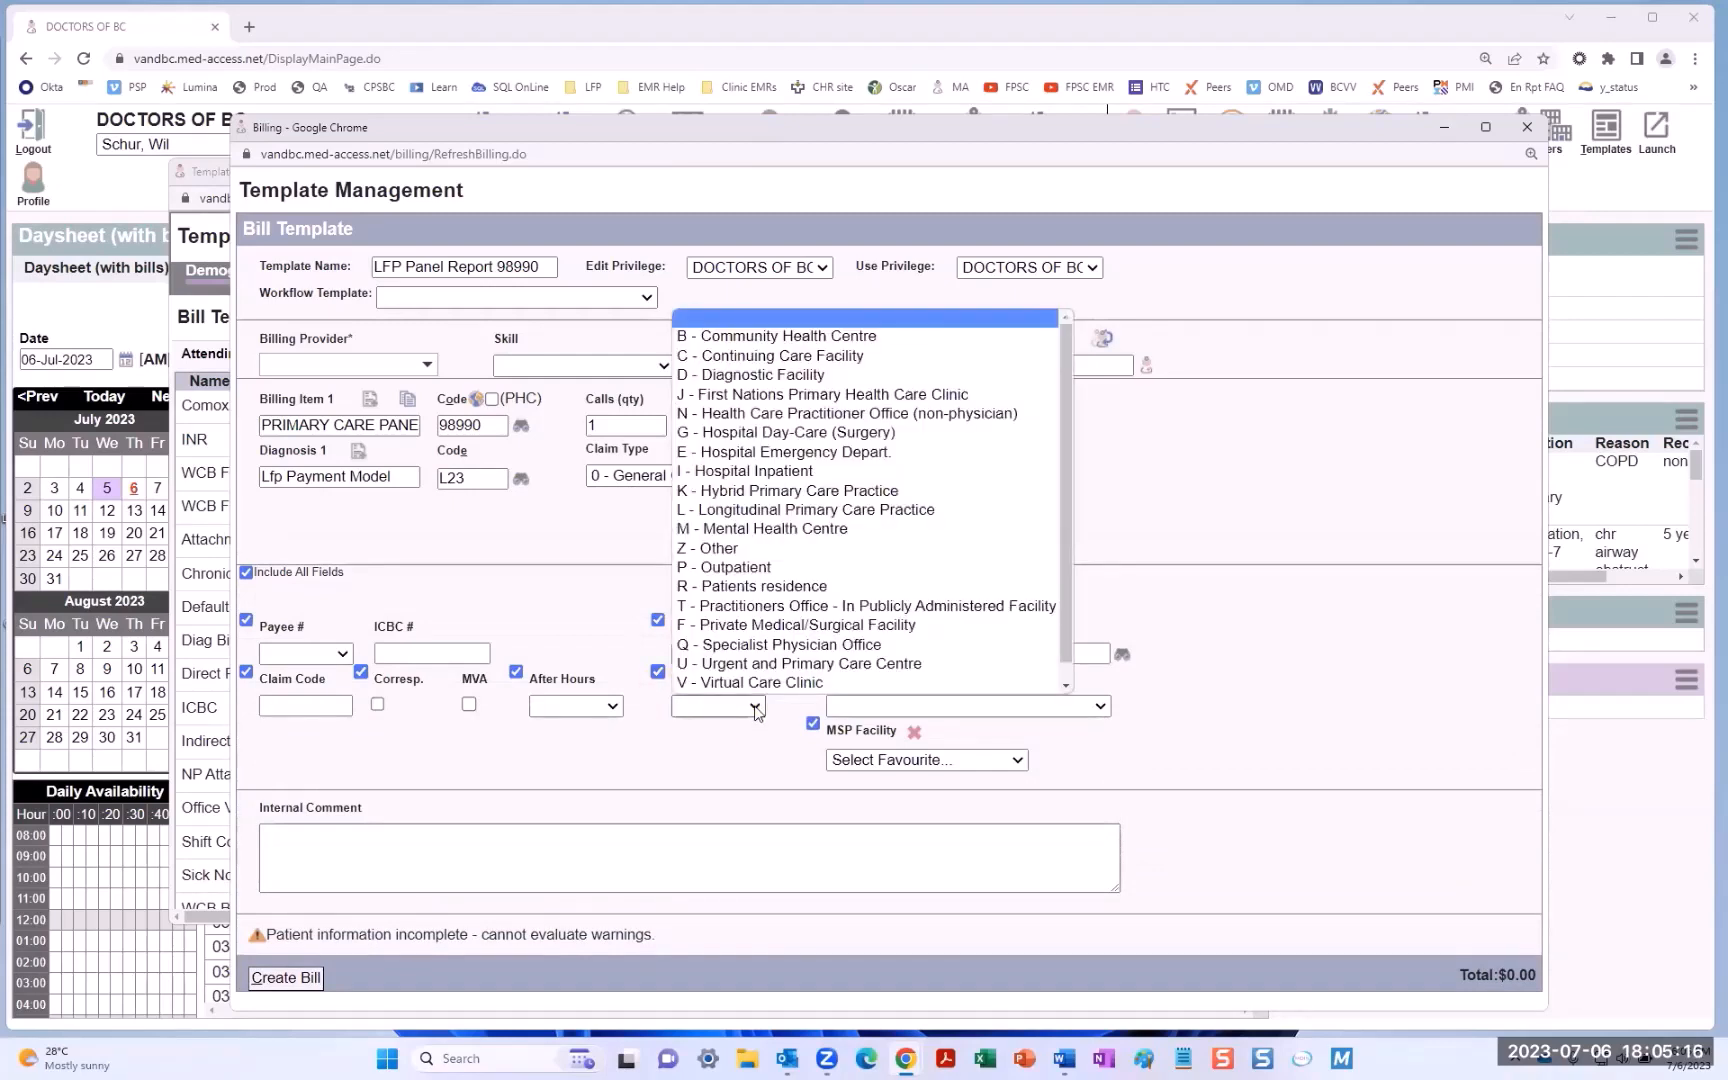
left_click(746, 511)
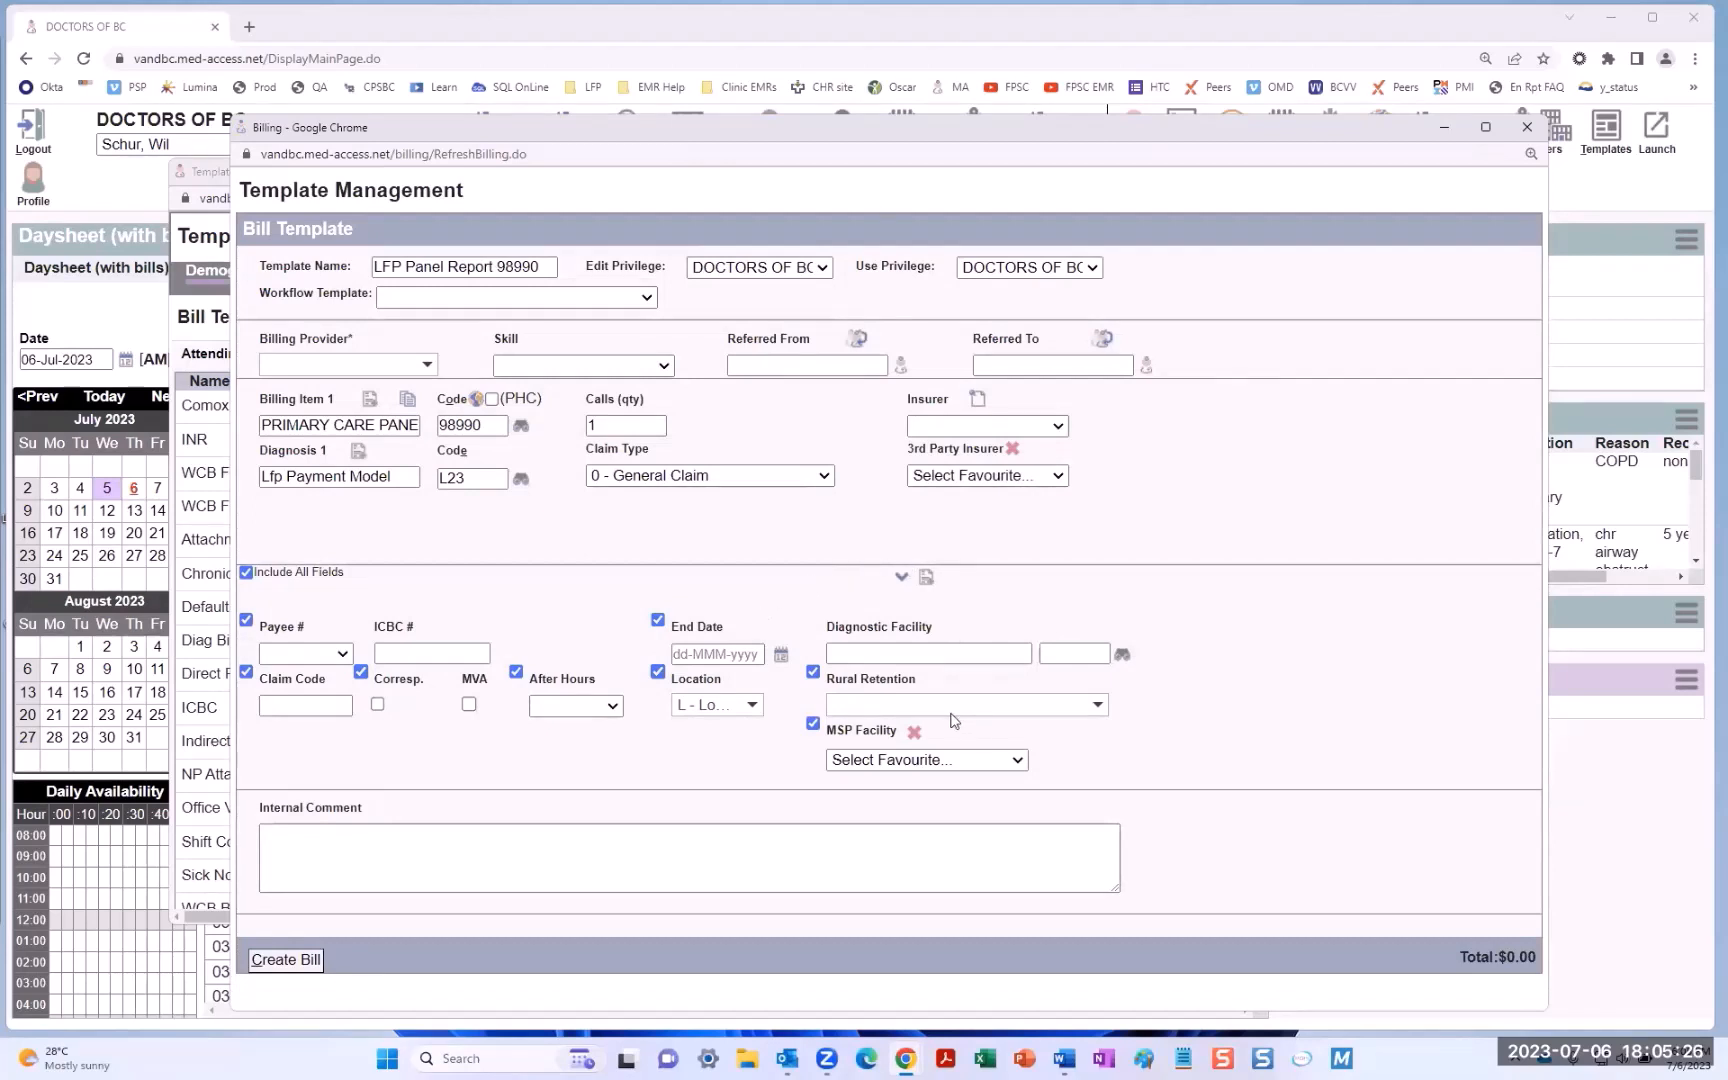
left_click(993, 768)
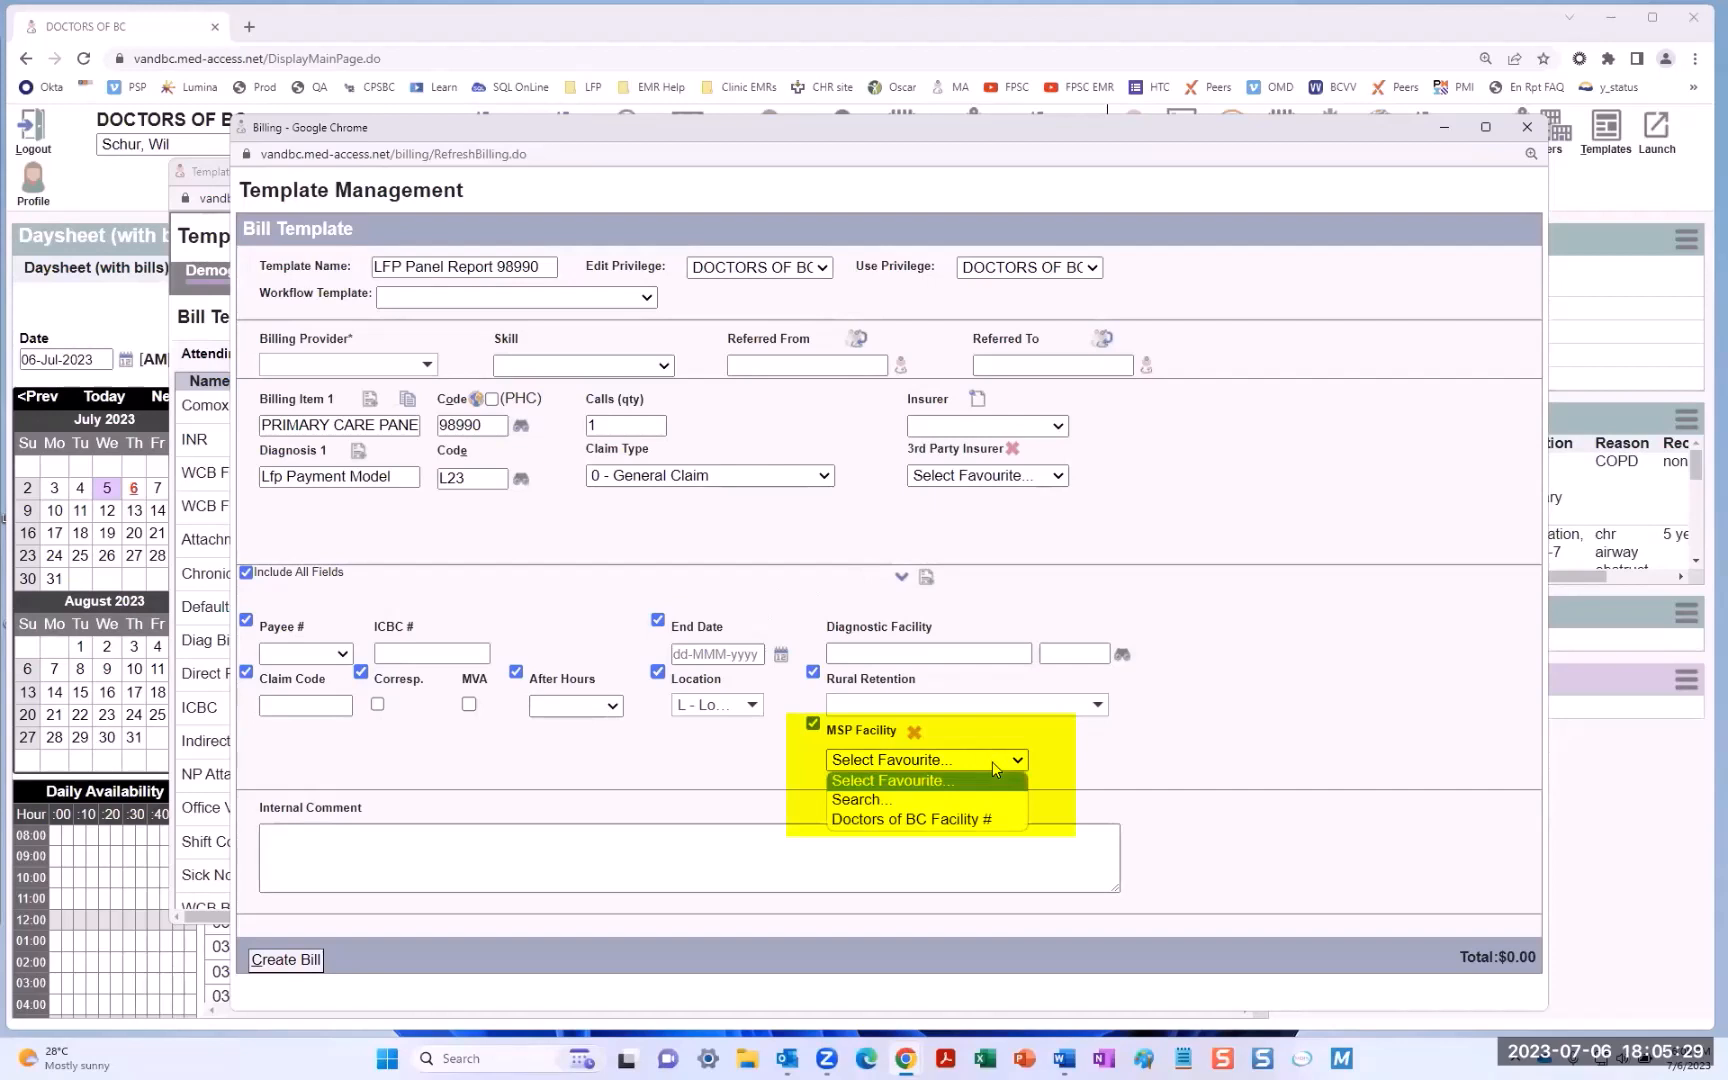
left_click(957, 820)
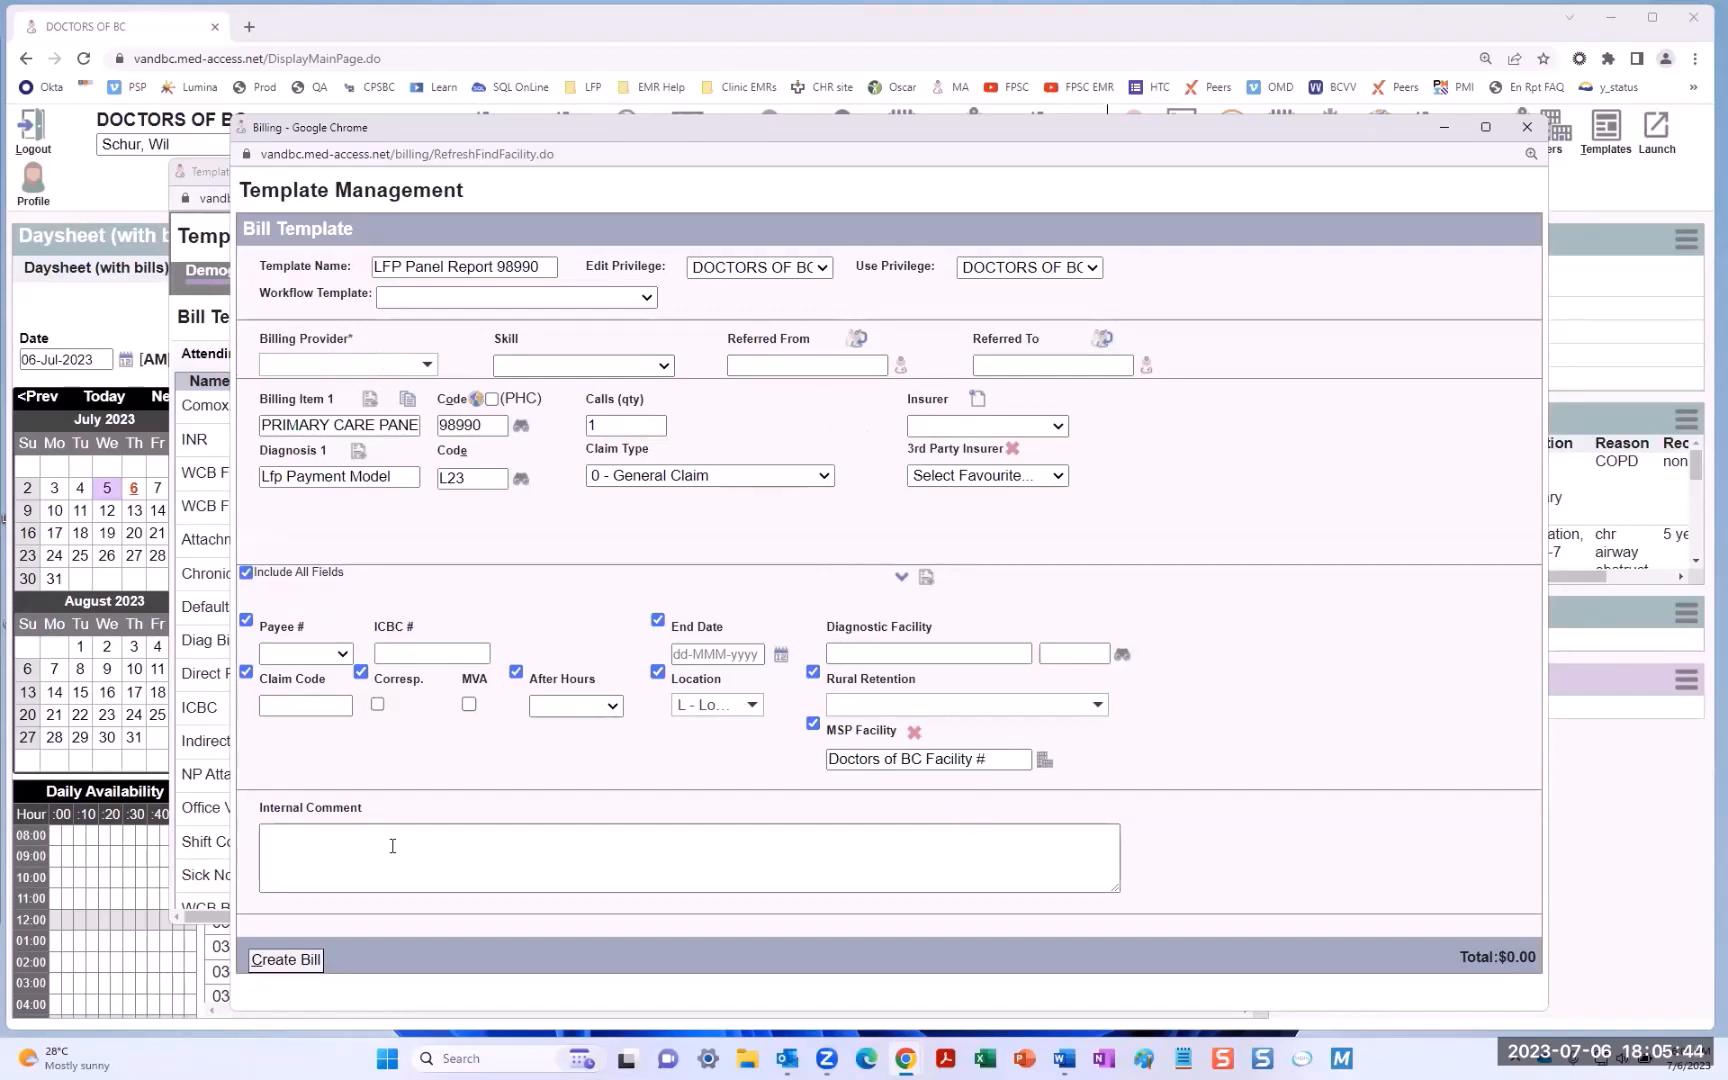
- Create the bill template and mark LFP Panel Report 98990 as a favourite using the first favourite option in its row
left_click(281, 970)
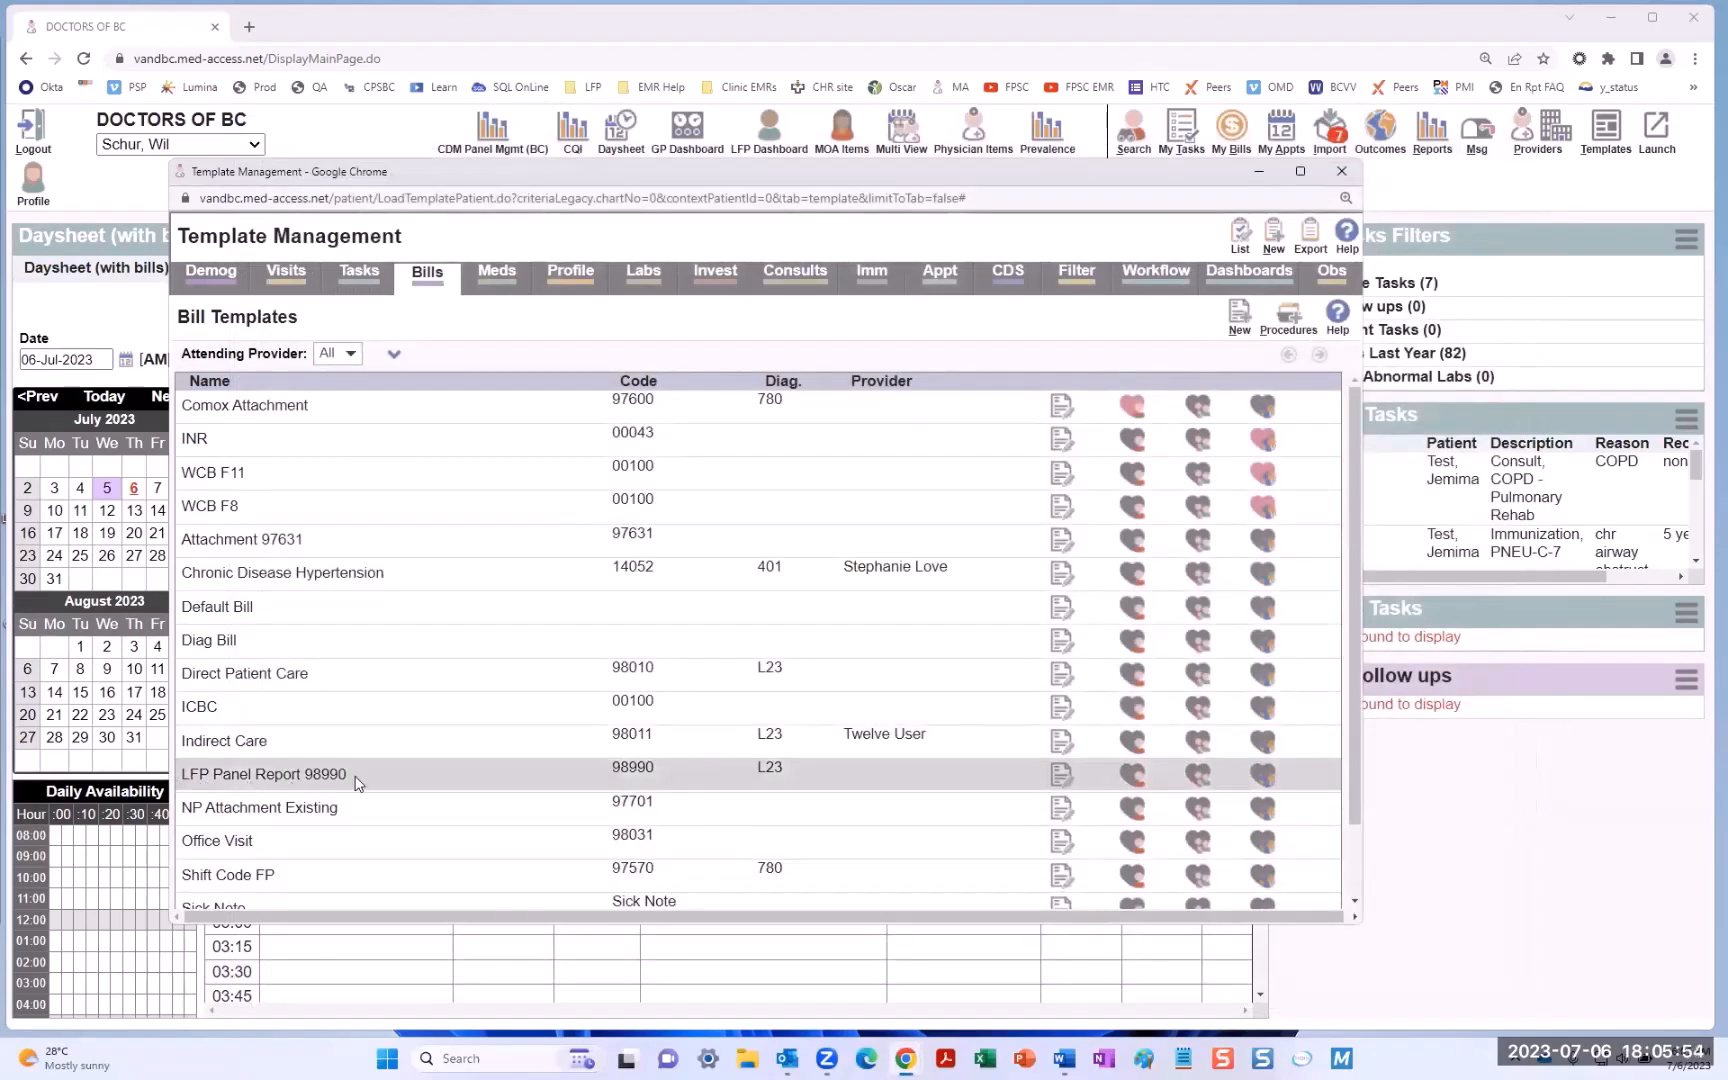
left_click(1131, 775)
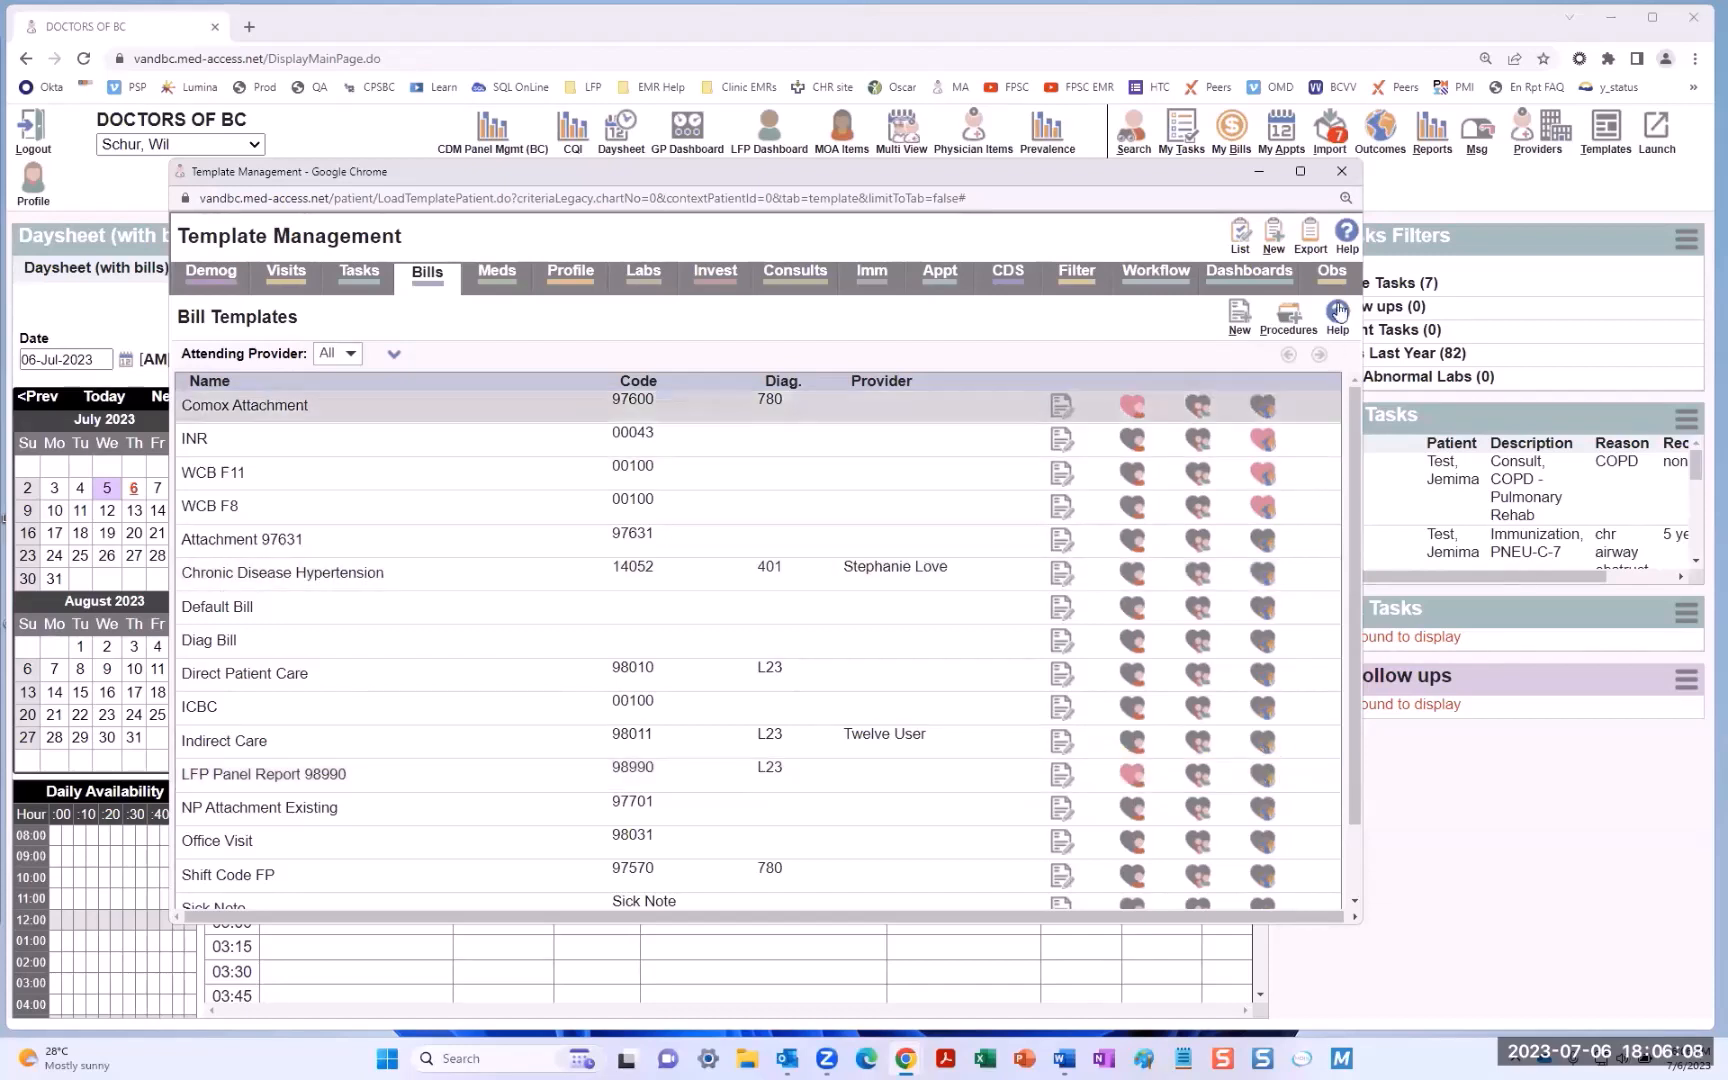
left_click(1342, 176)
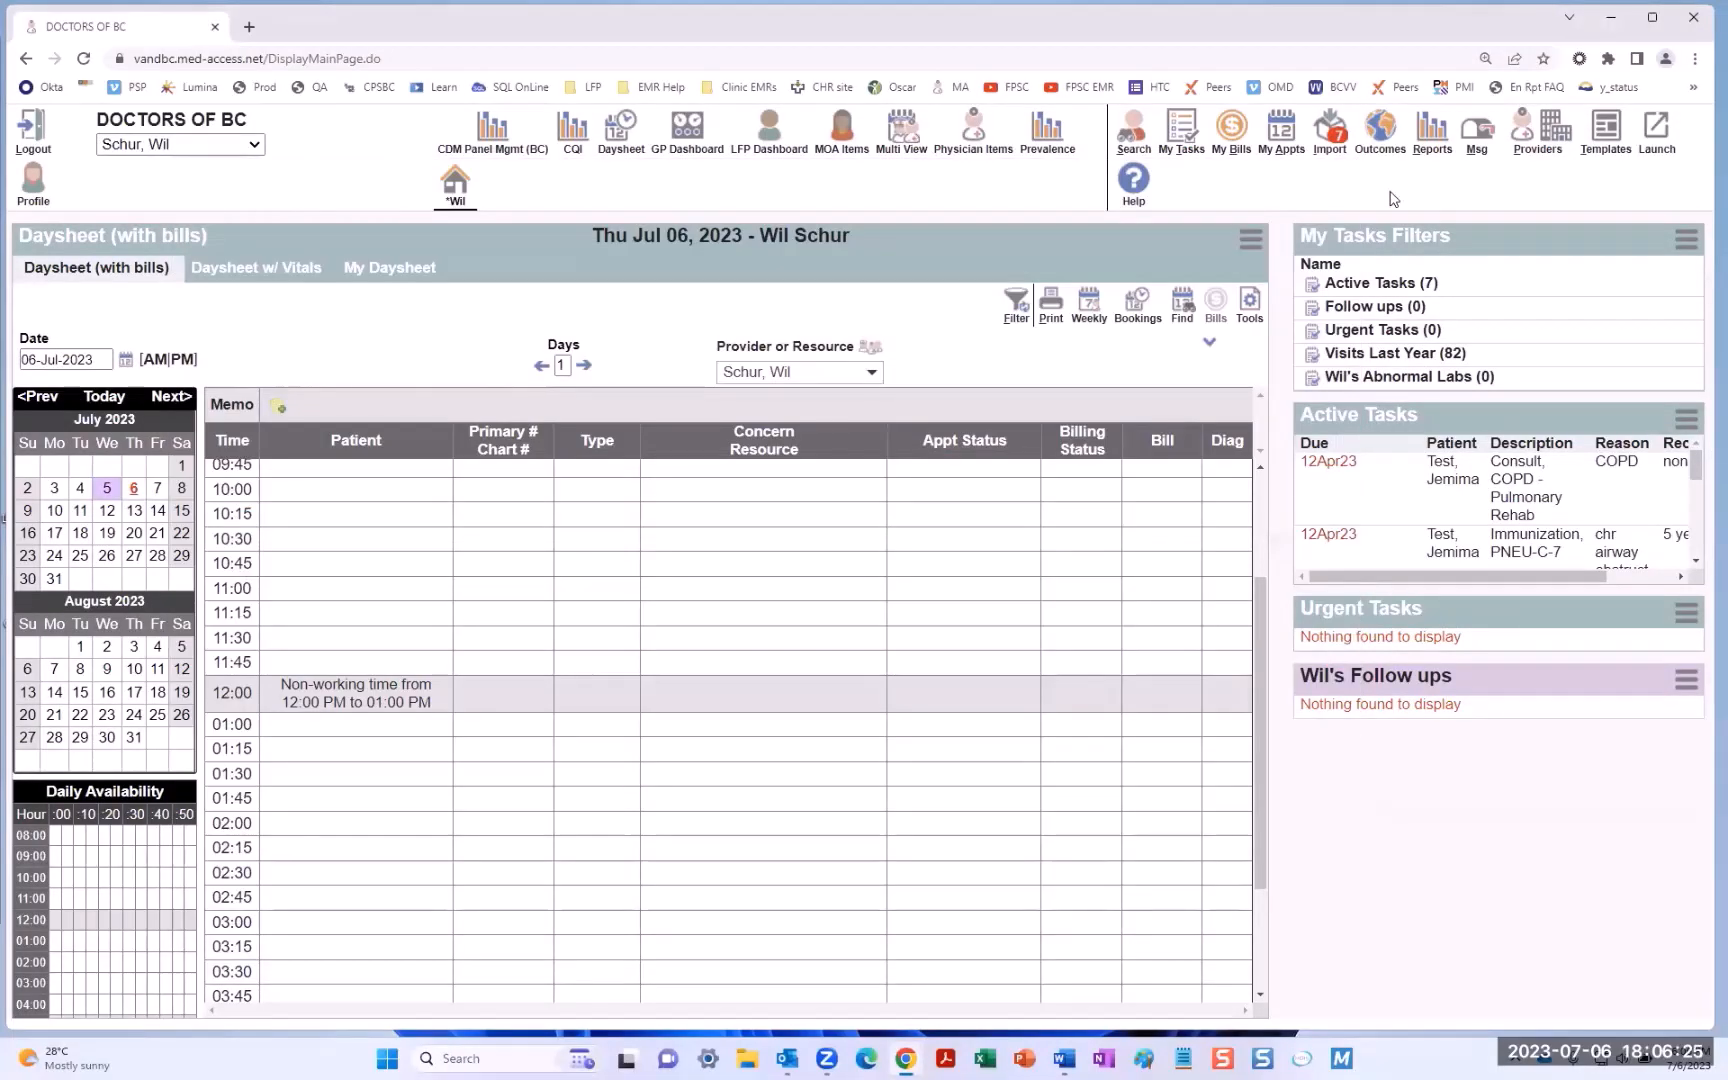
- Open practice management reporting and add demographics criteria with the patient status set to Active
left_click(1434, 140)
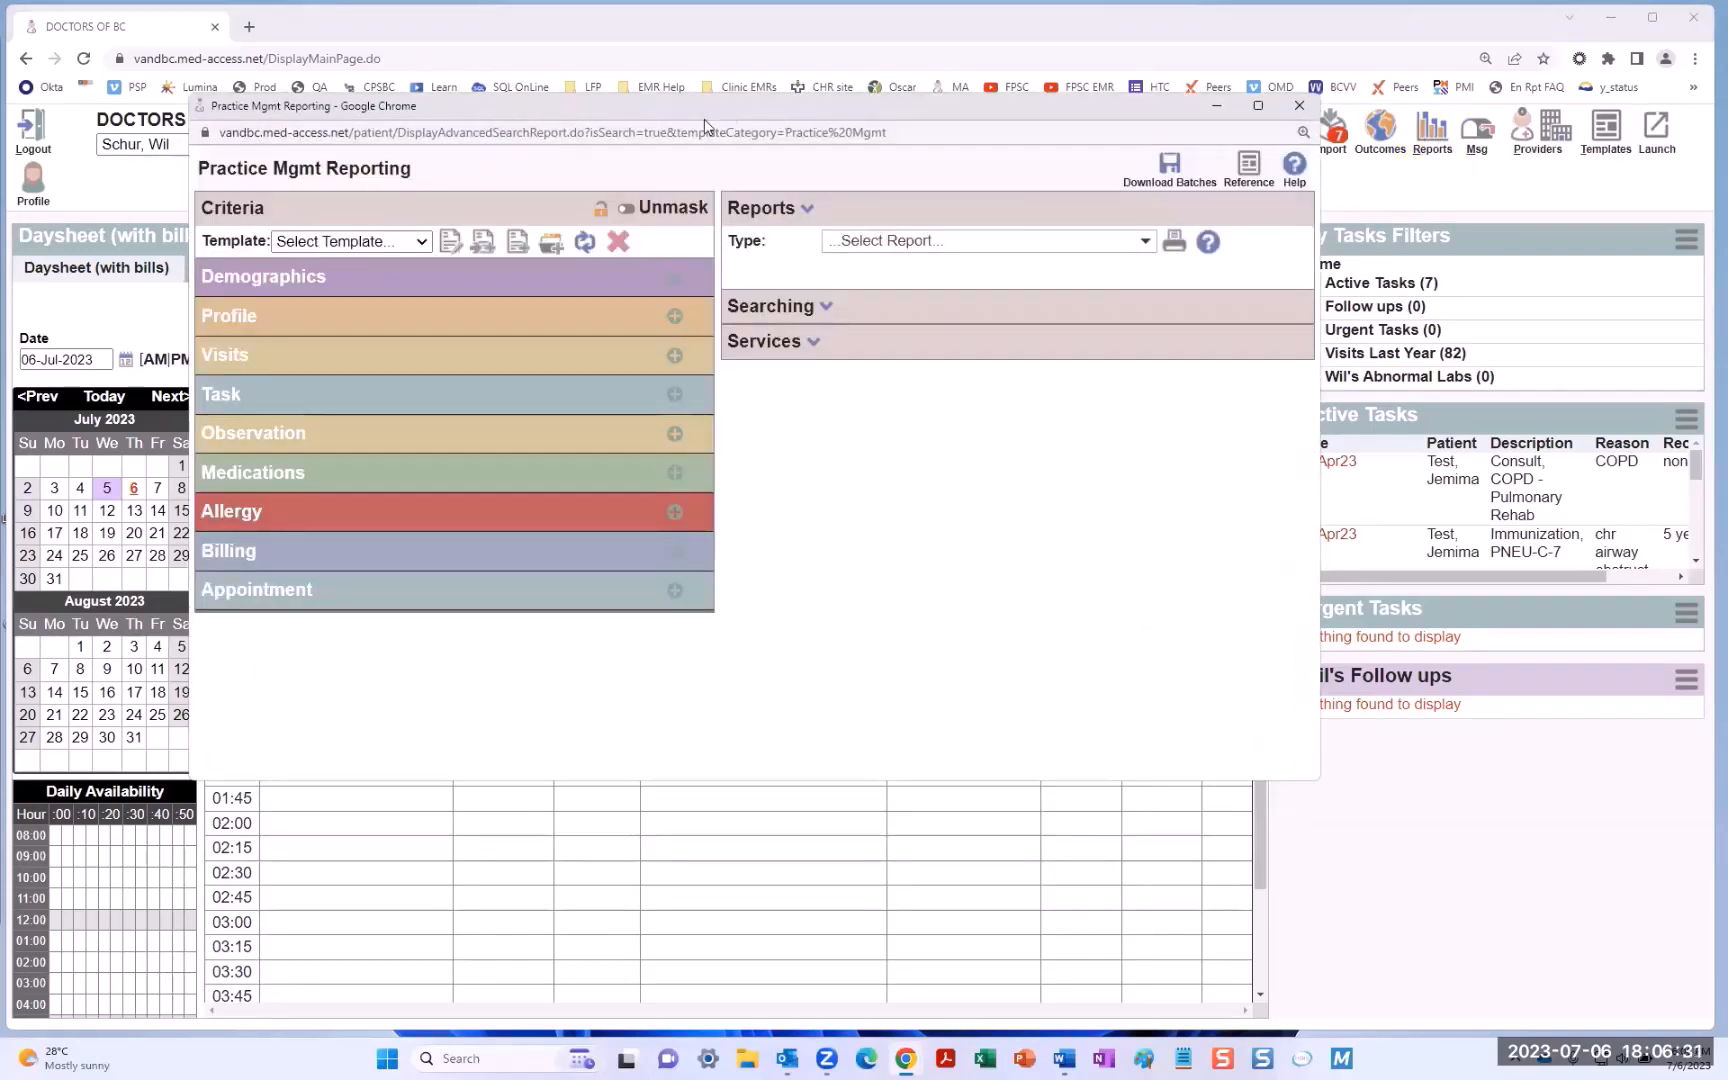
left_click_drag(711, 105, 736, 196)
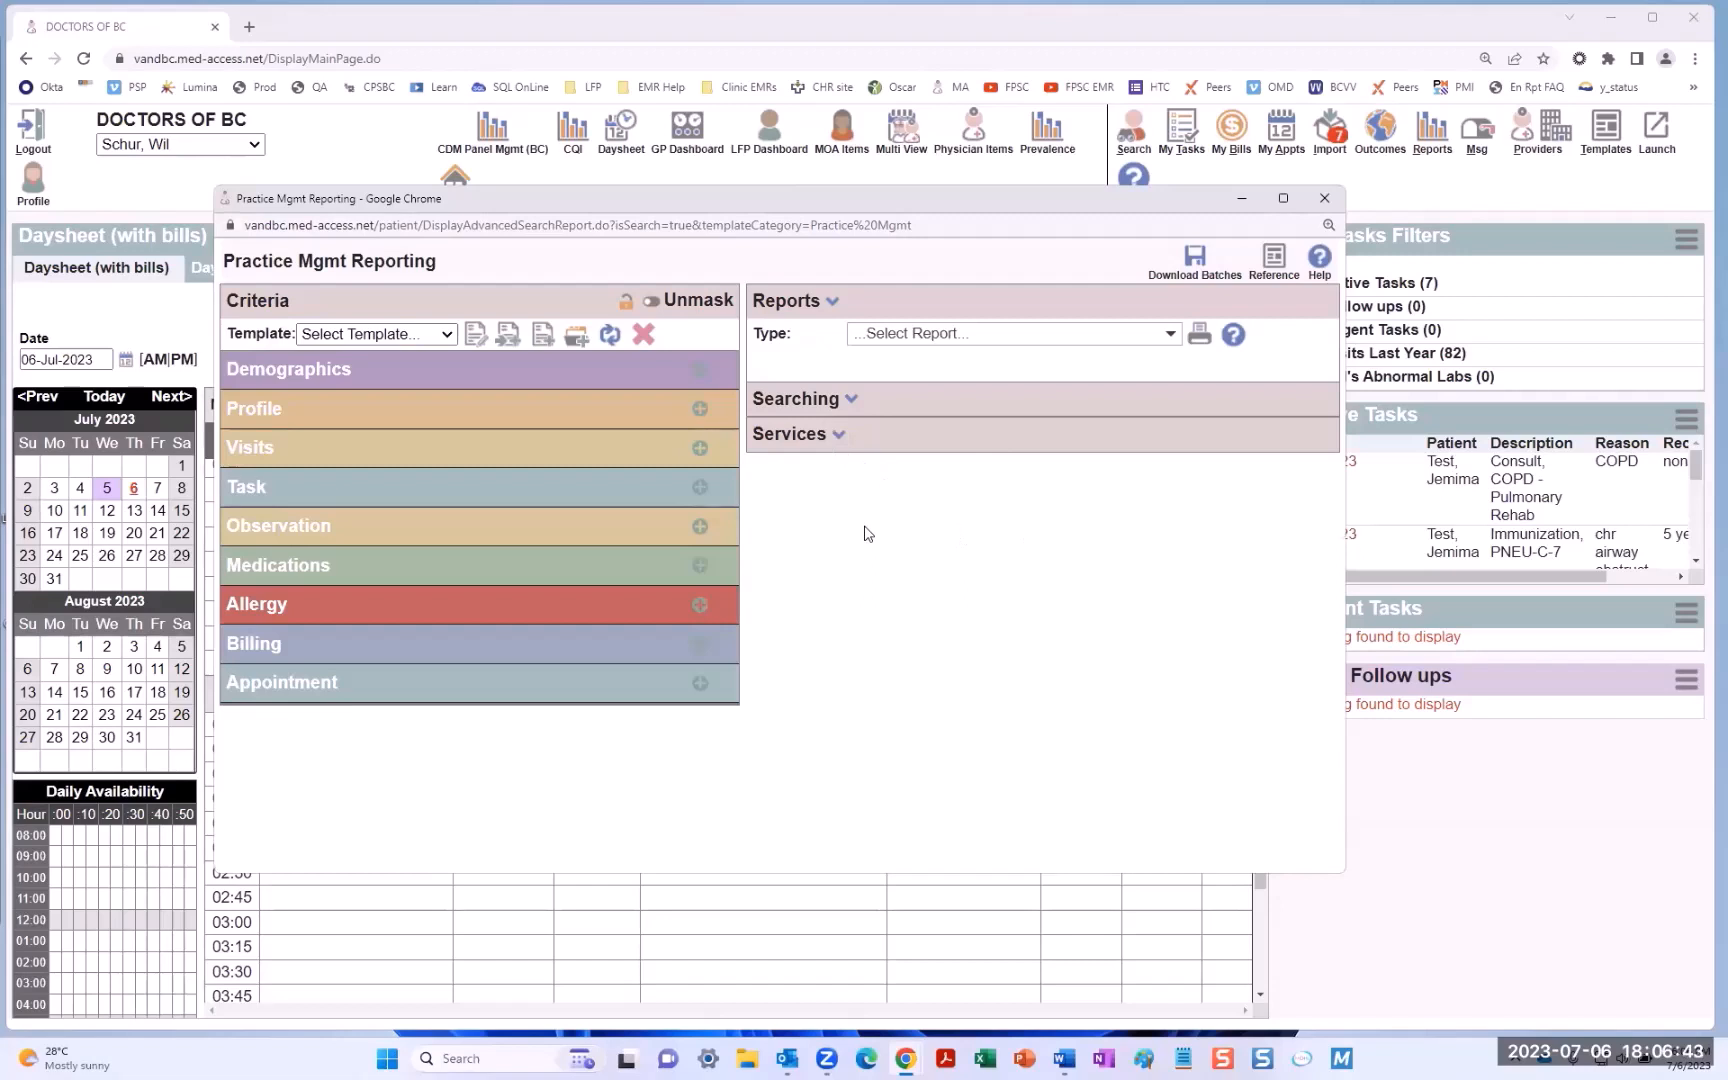
left_click(699, 372)
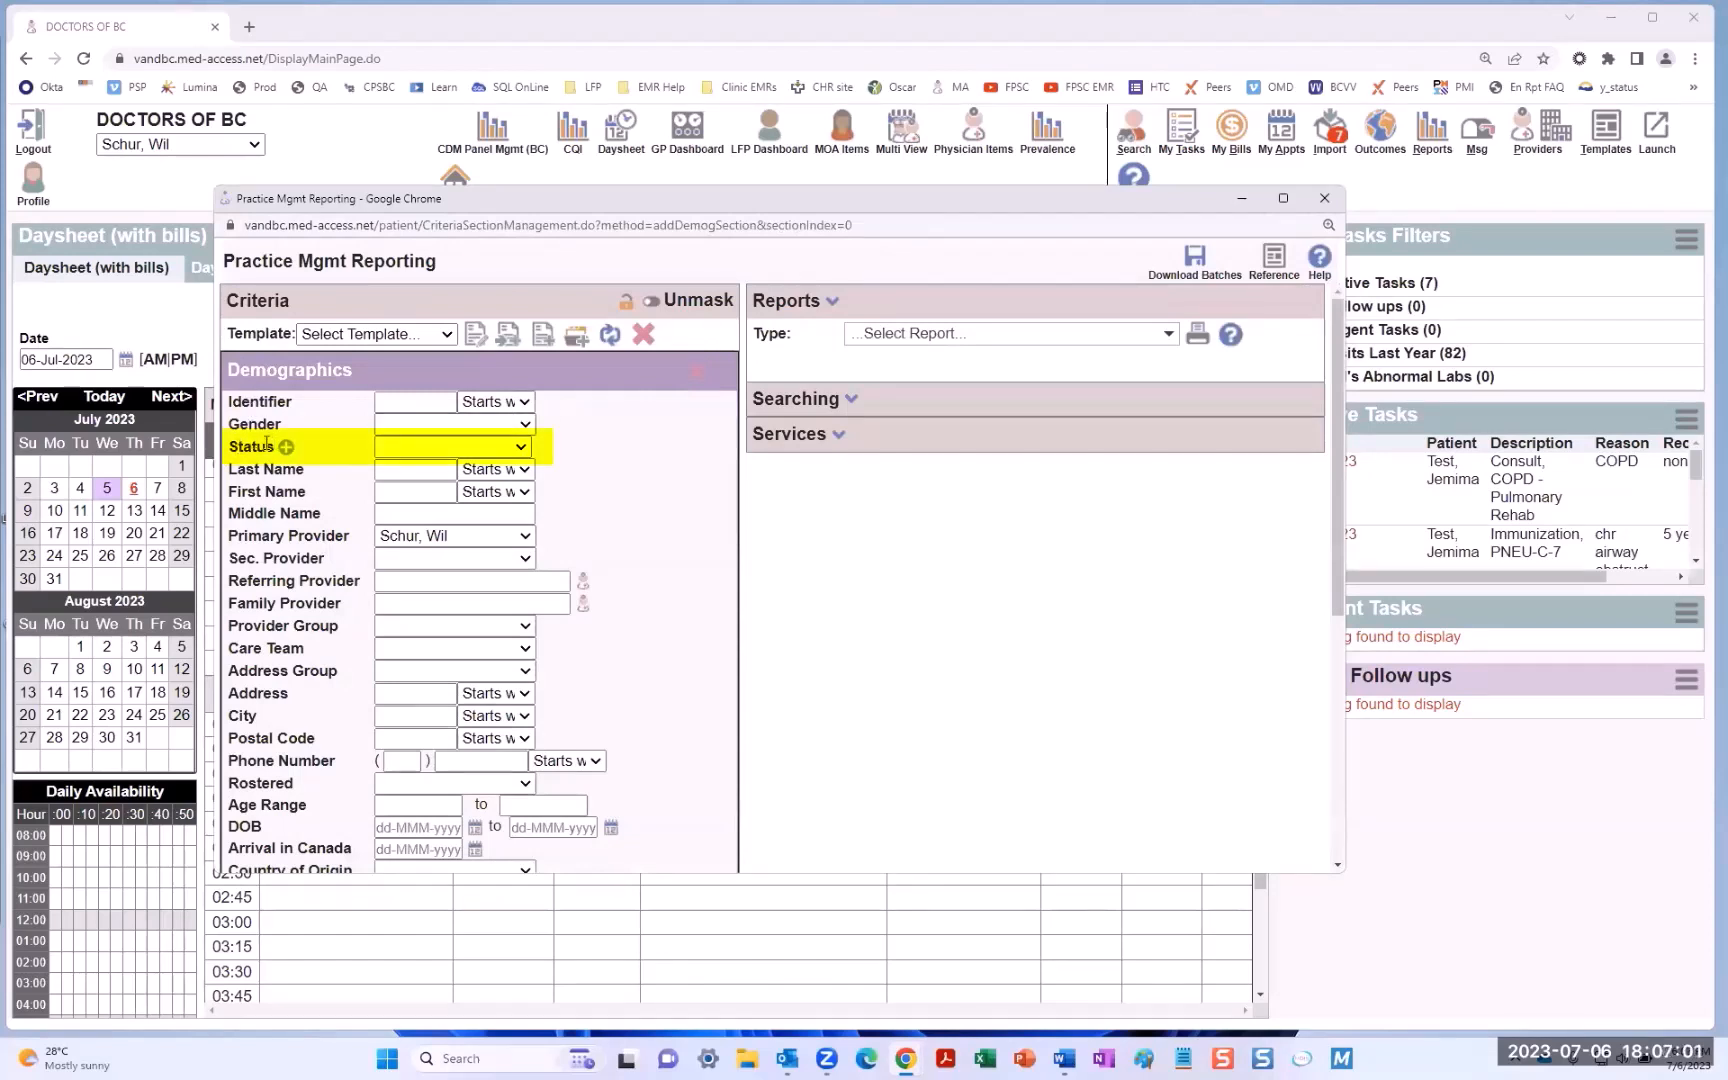
left_click(472, 447)
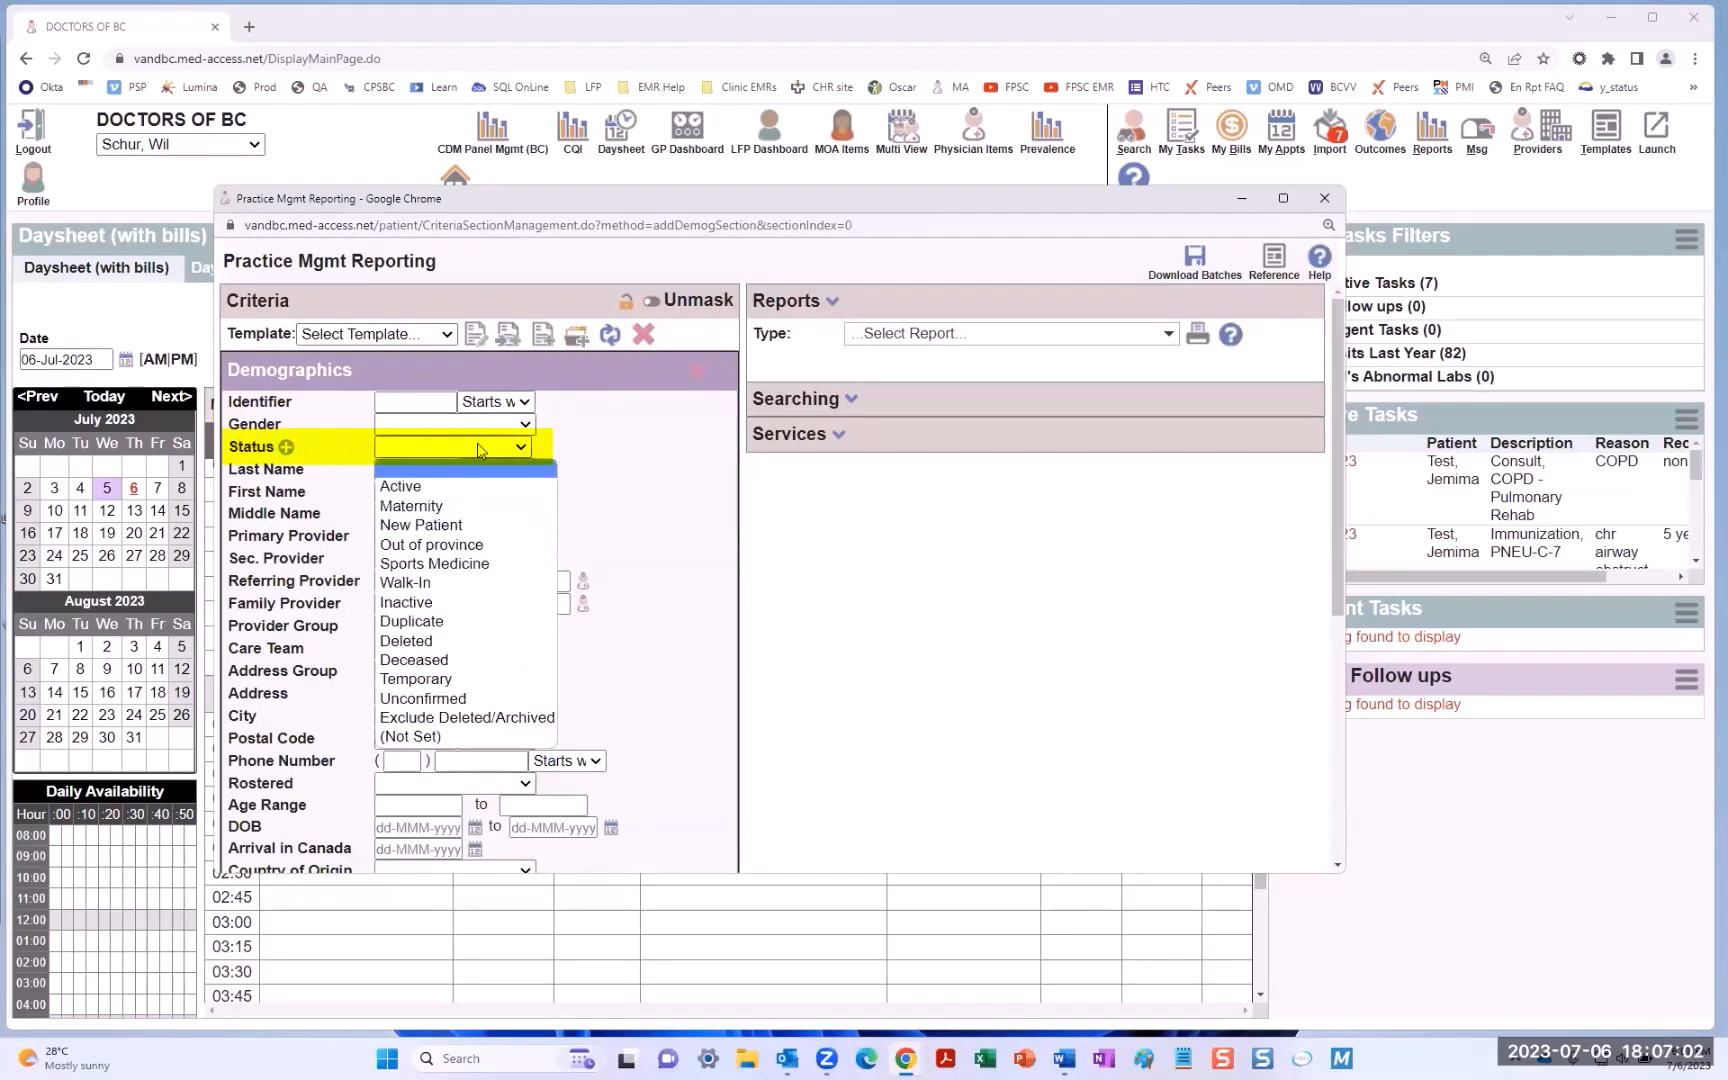
left_click(445, 486)
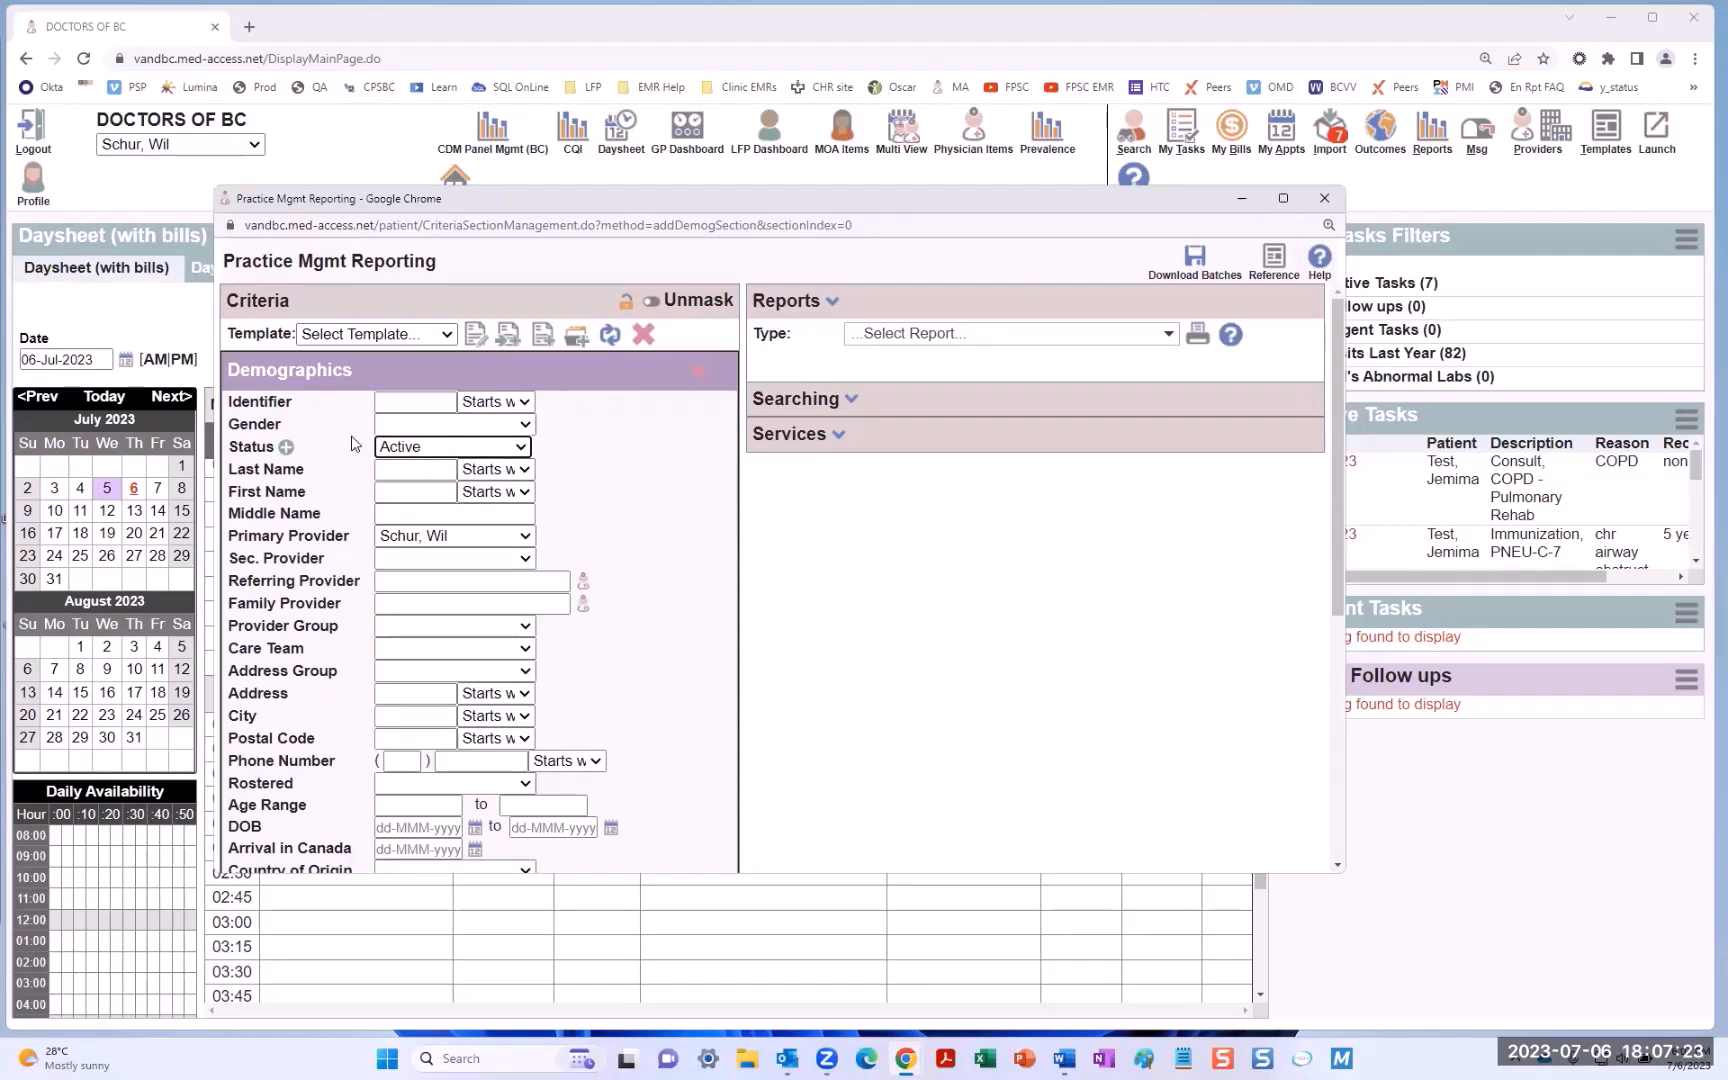
- Try adding a second patient status to the demographics criteria and remove the extra status again
left_click(288, 449)
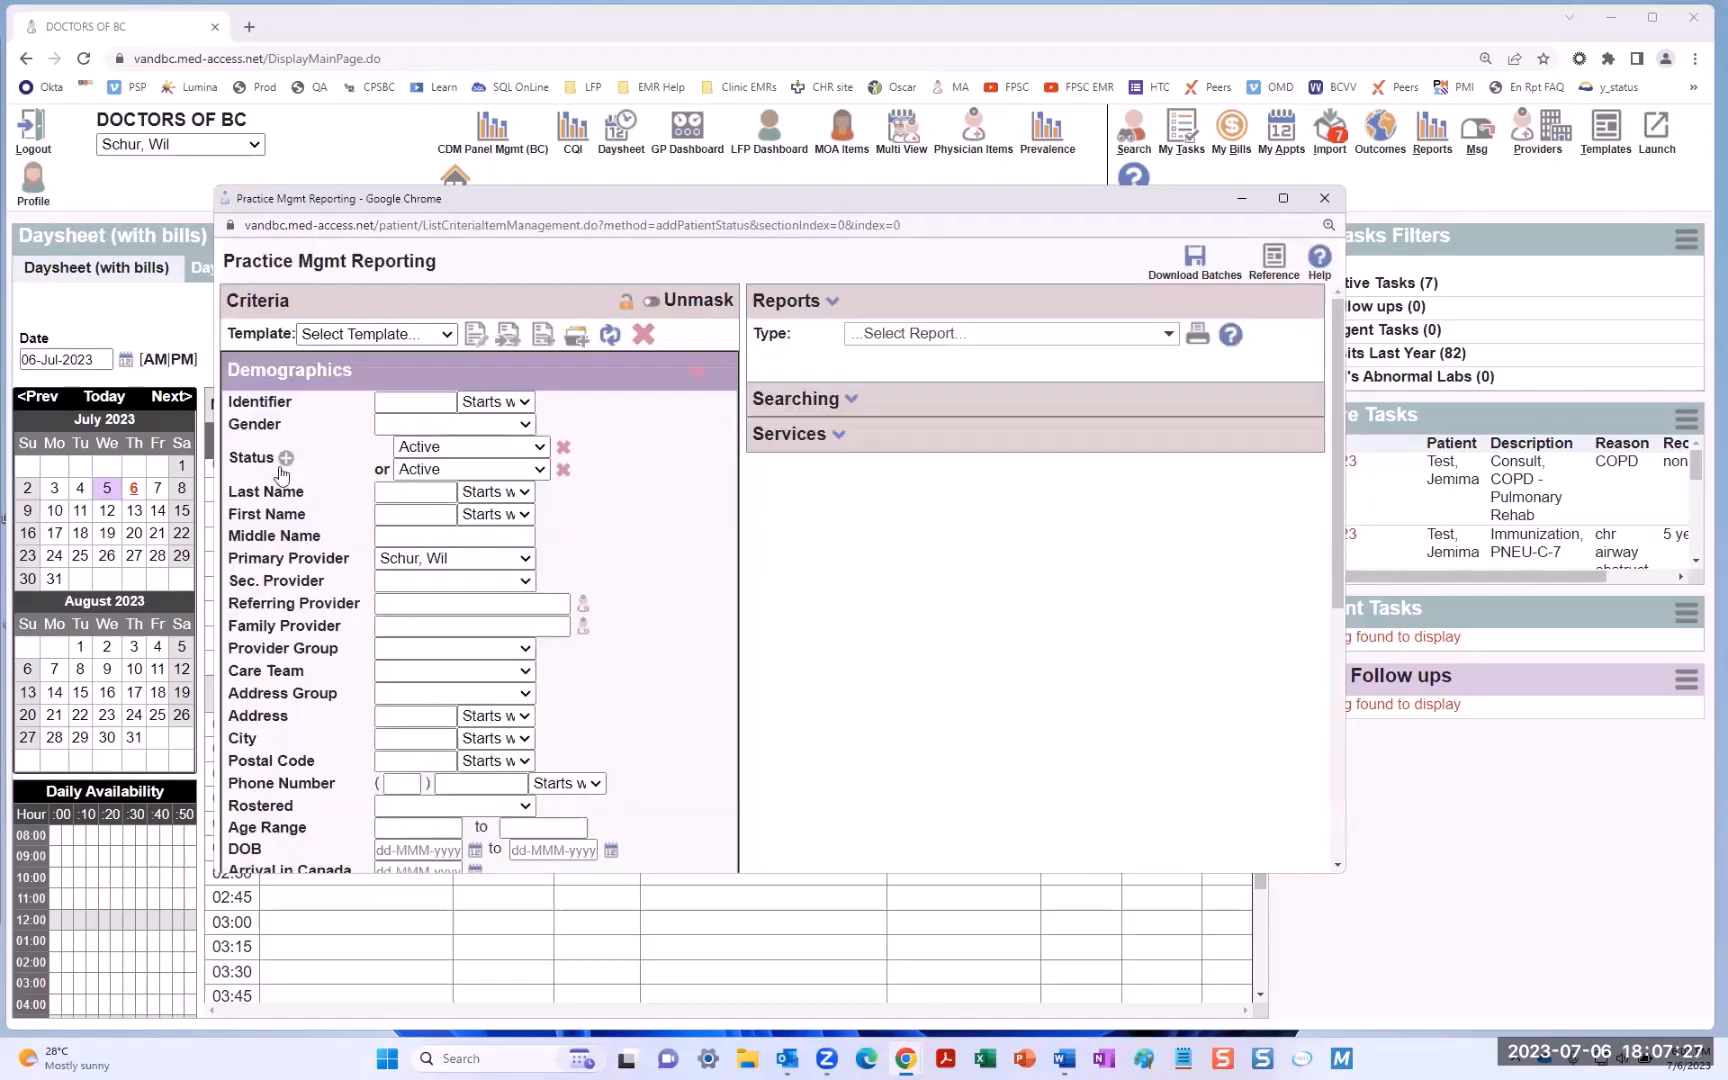
left_click(520, 469)
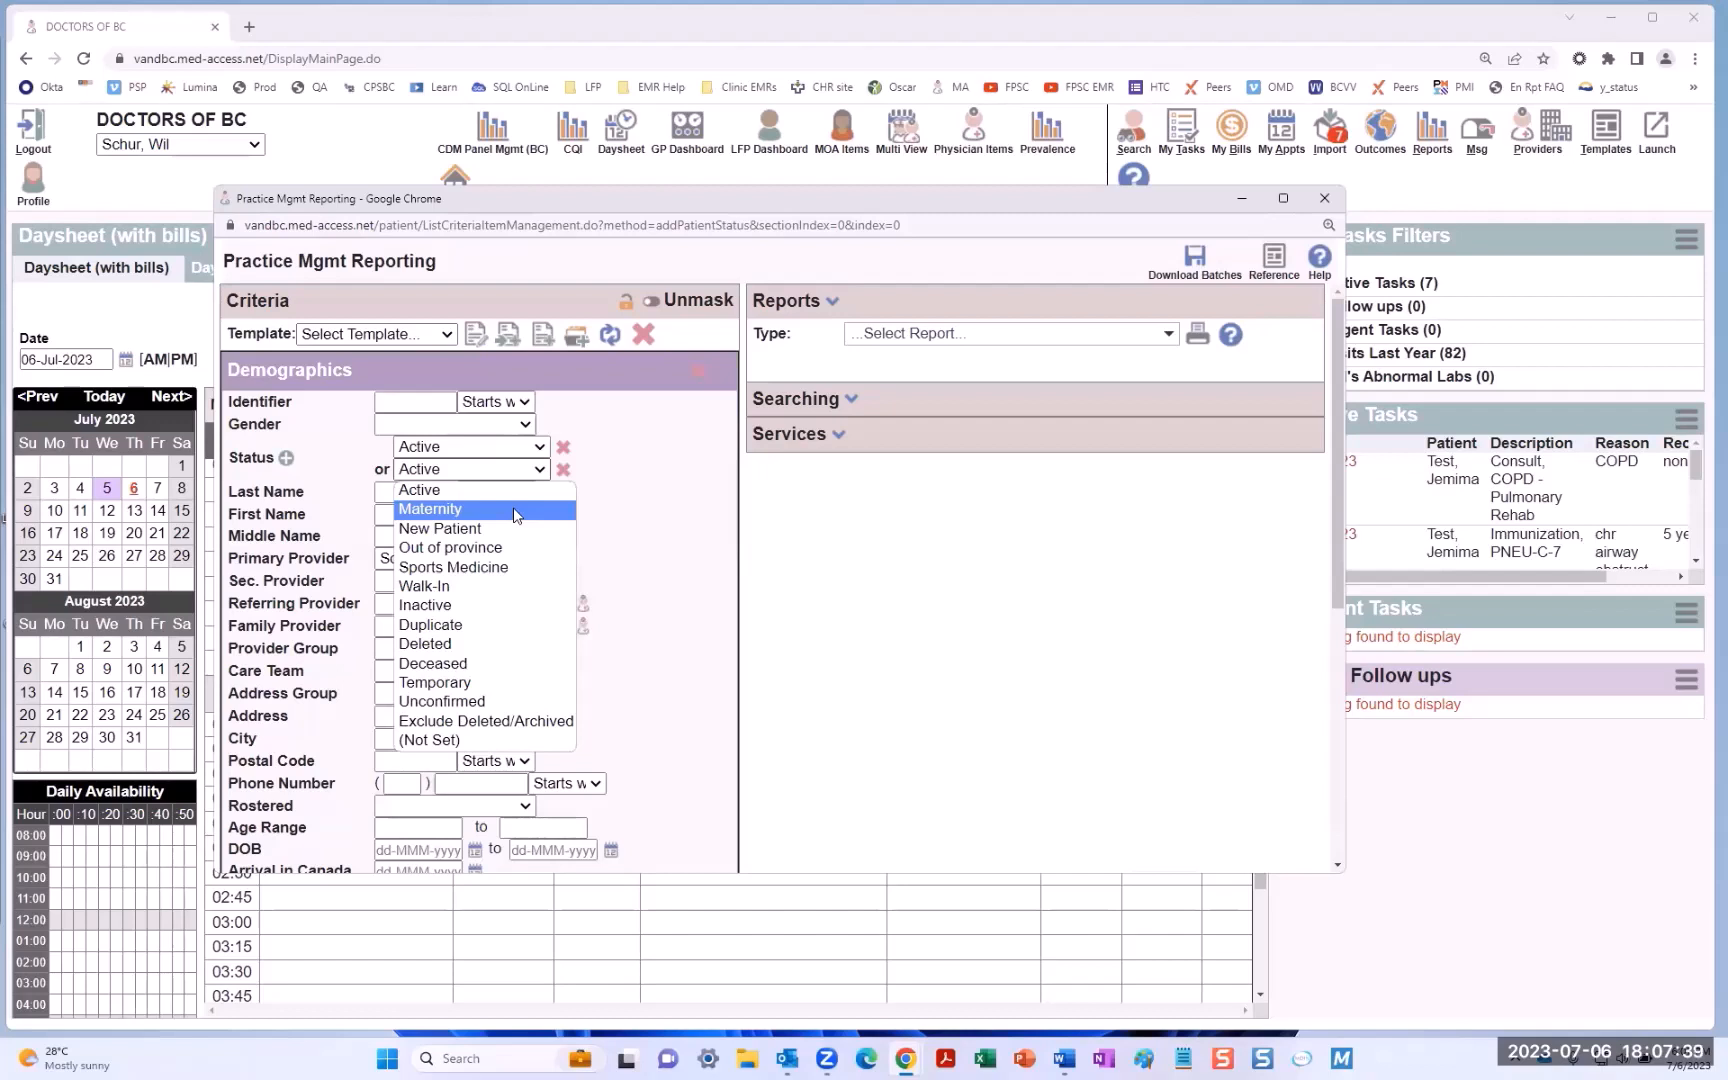
left_click(672, 440)
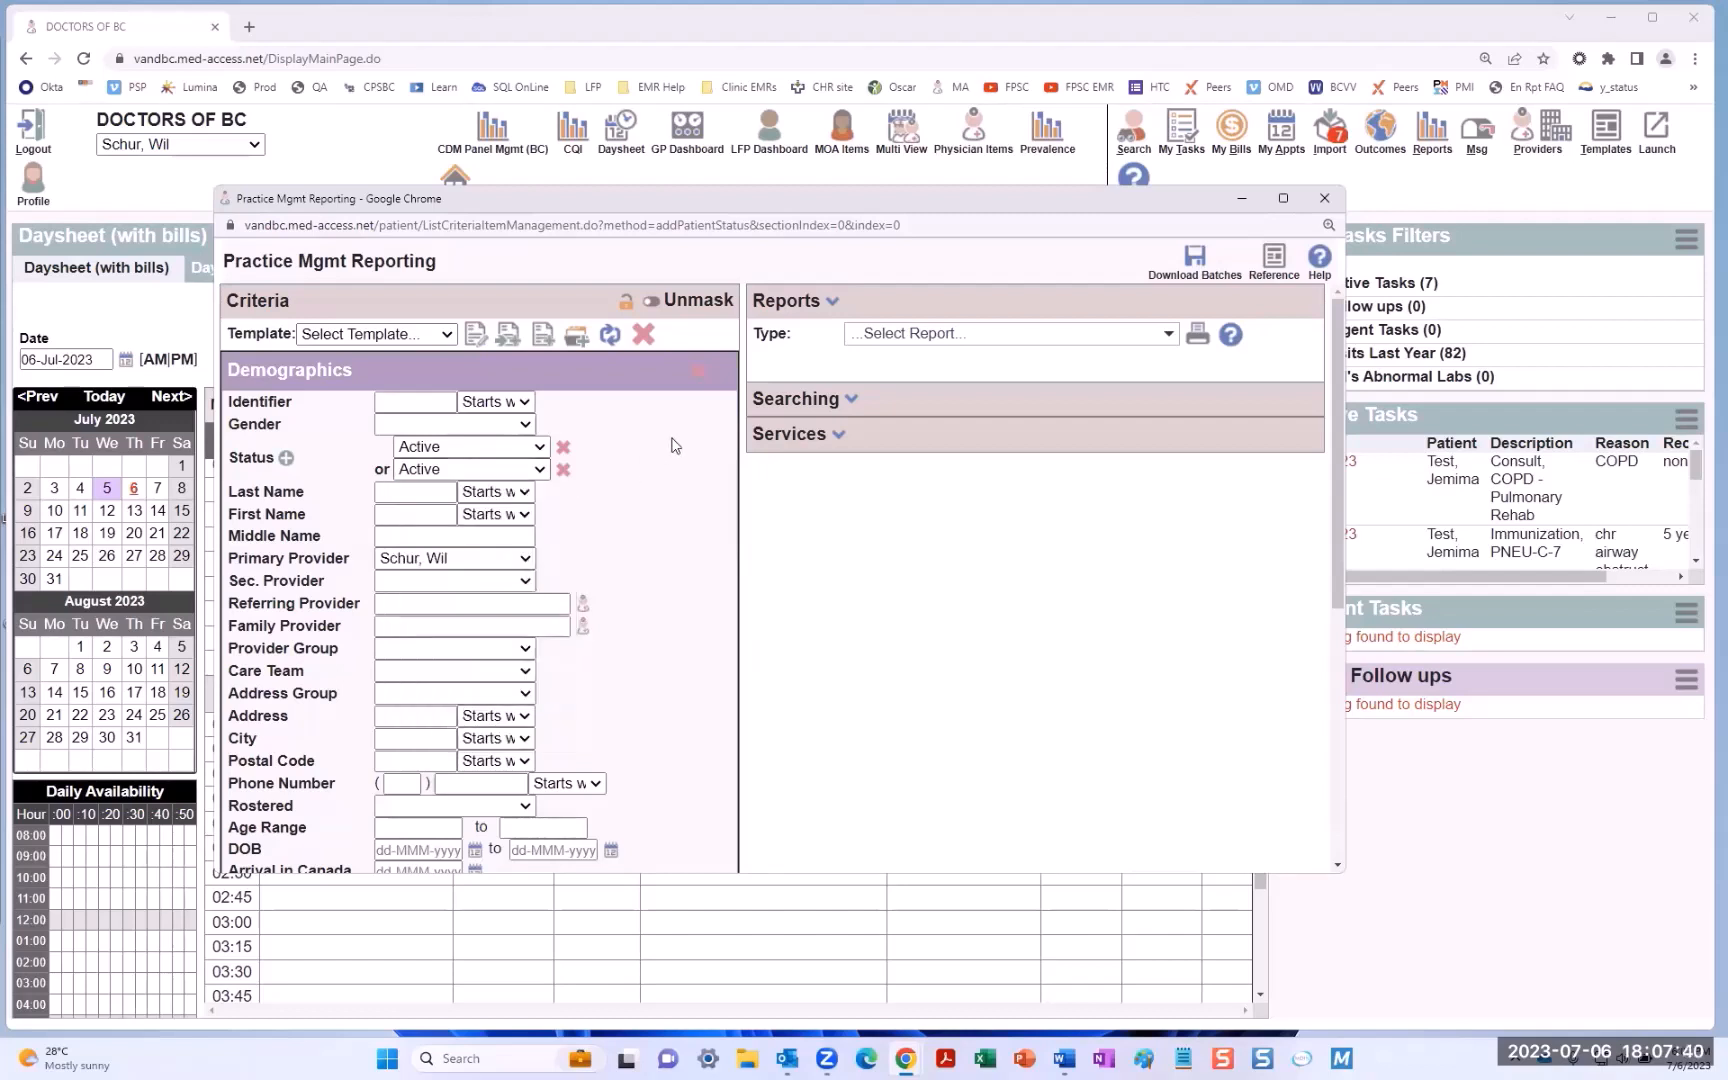
left_click(564, 473)
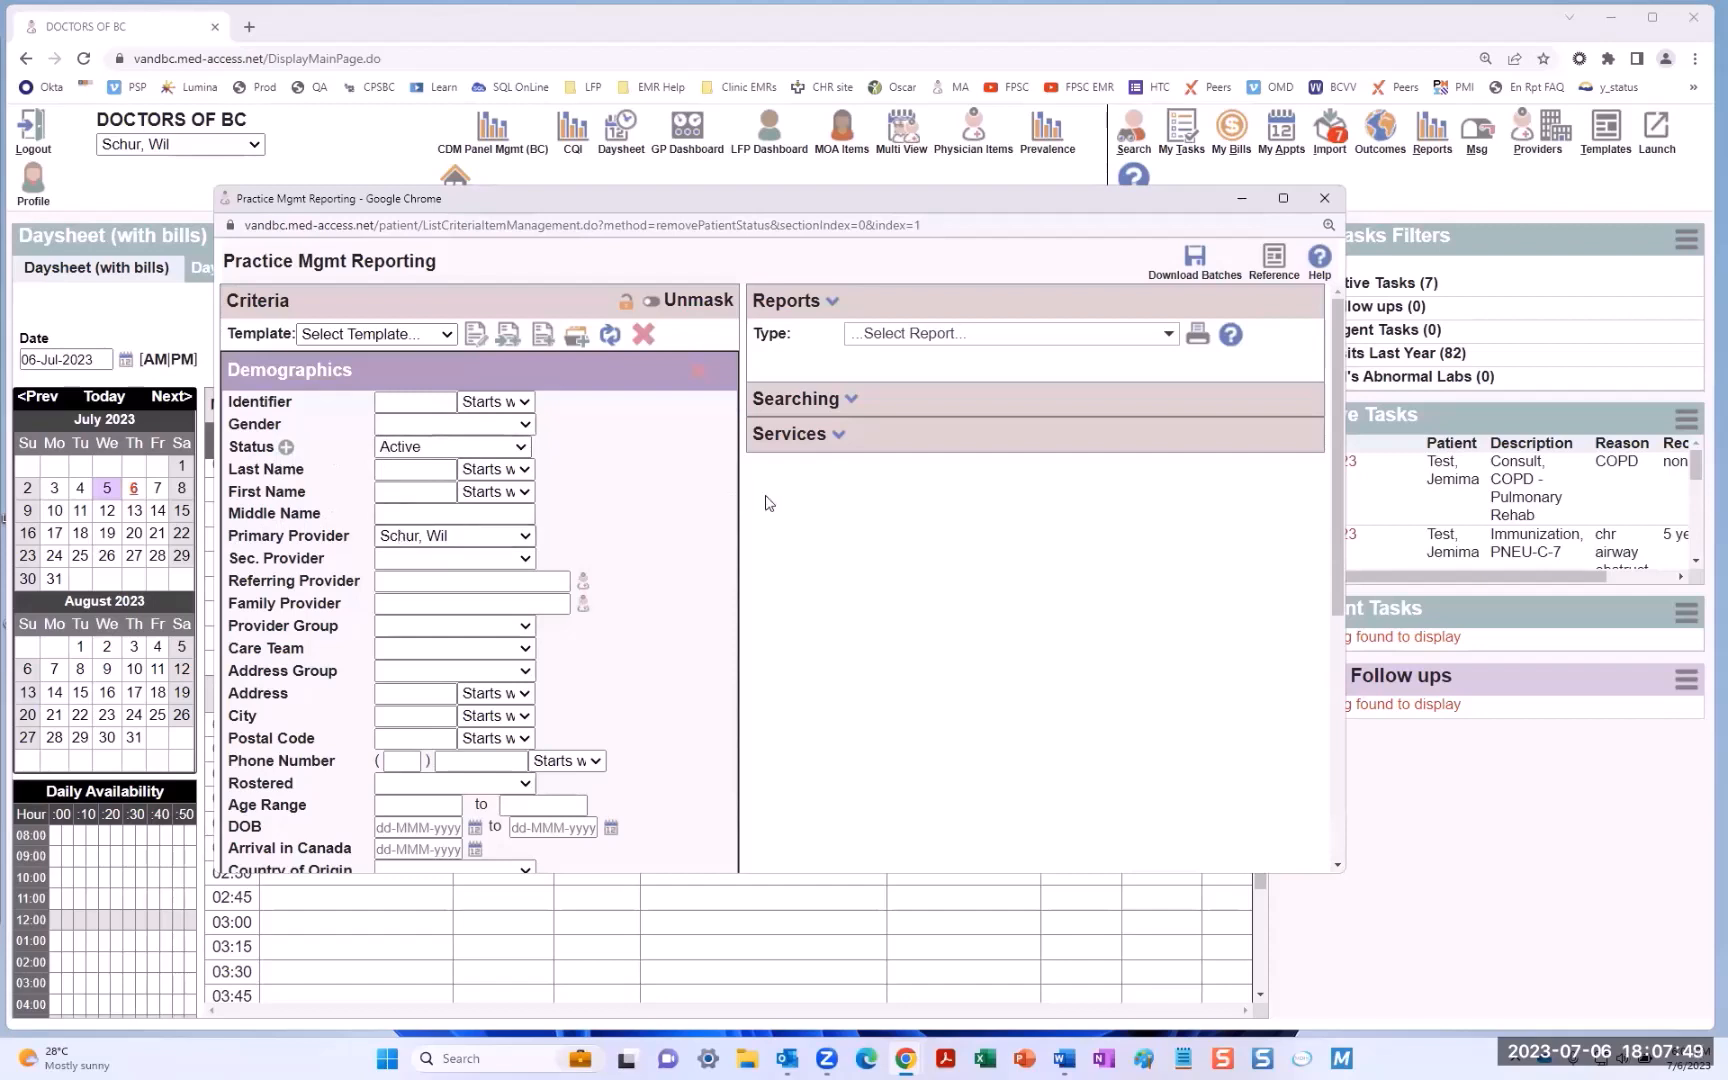
- Run a new search for patients who match the demographics criteria
left_click(851, 400)
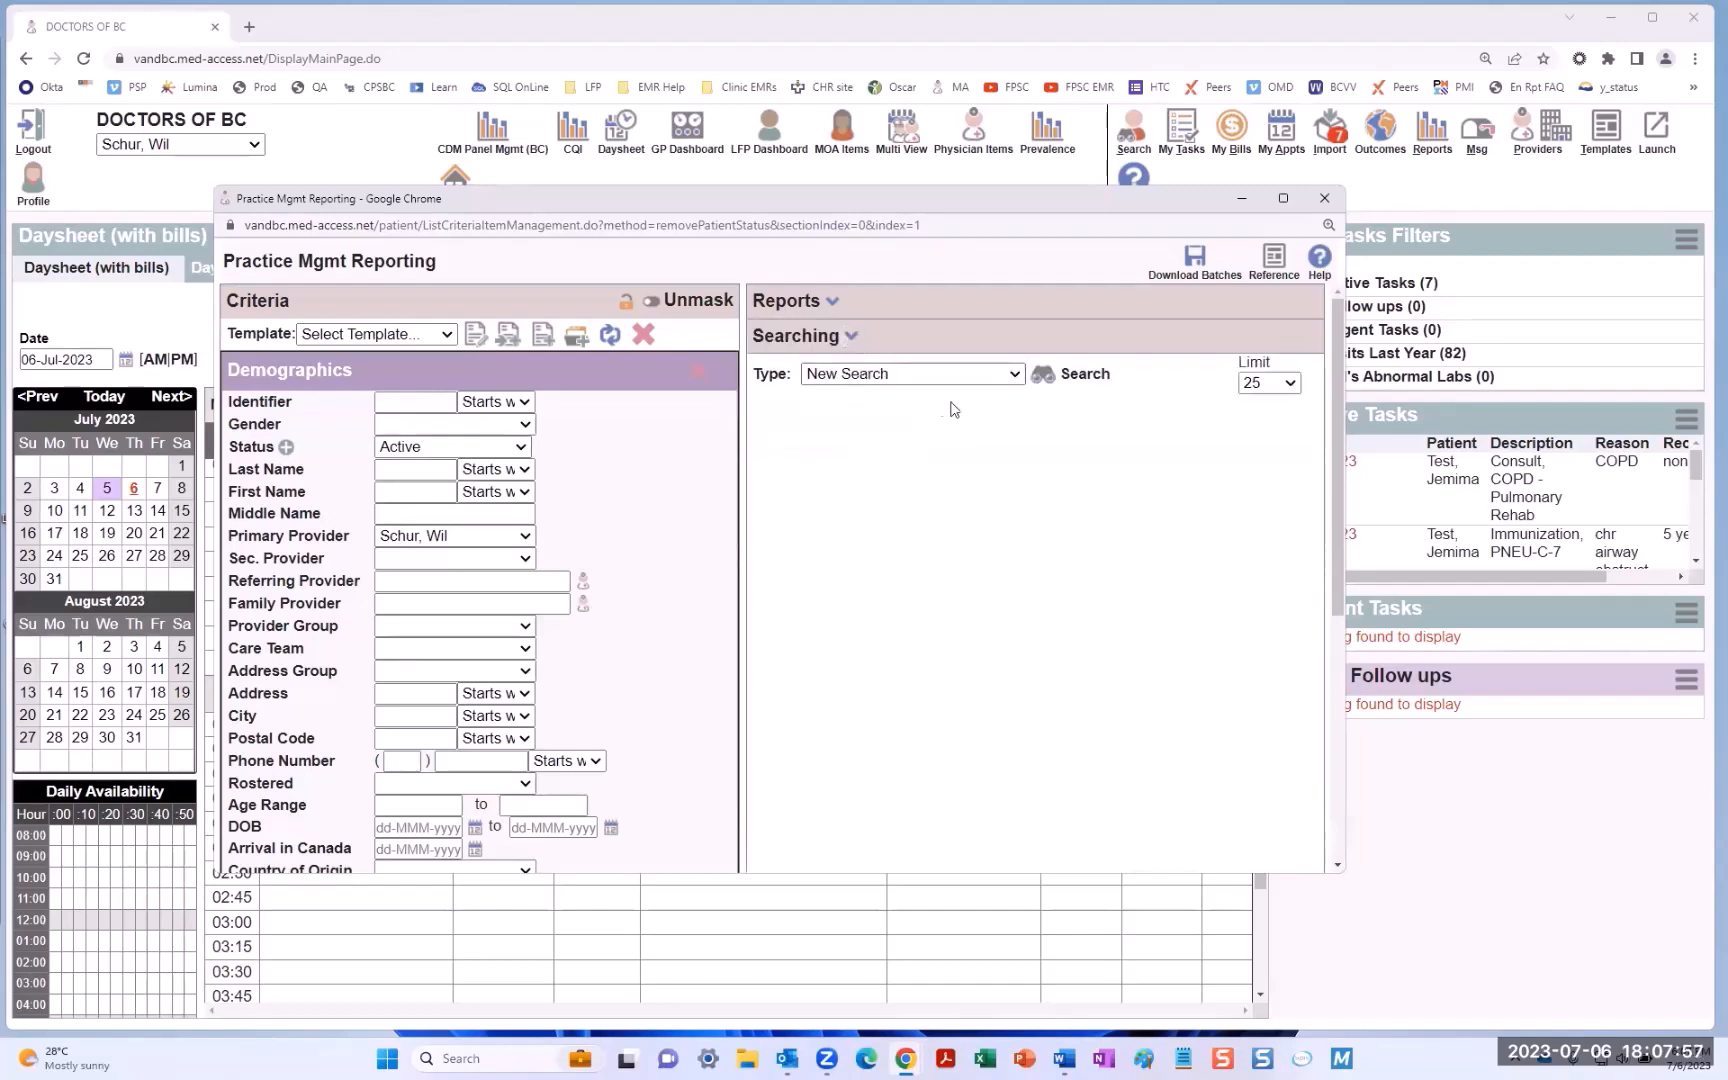
left_click(1047, 376)
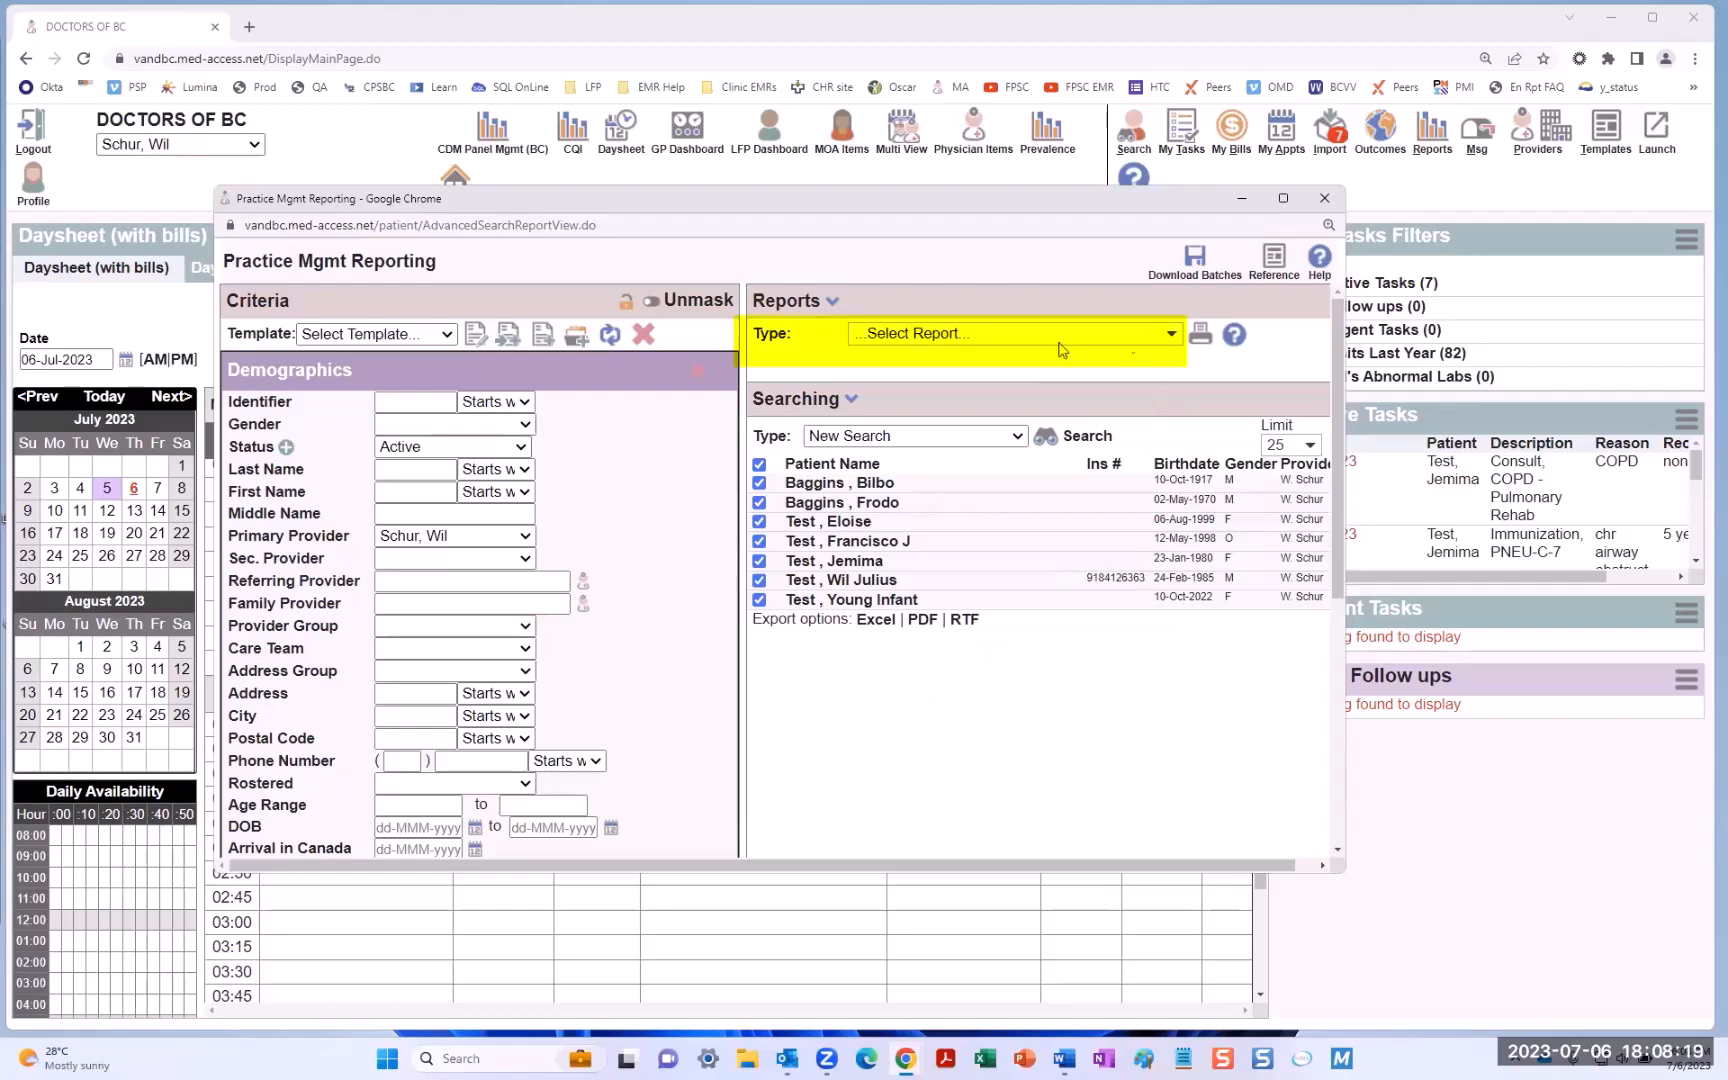
- Generate the Patient Count (pdf) report for the searched patients and close its preview
left_click(1169, 338)
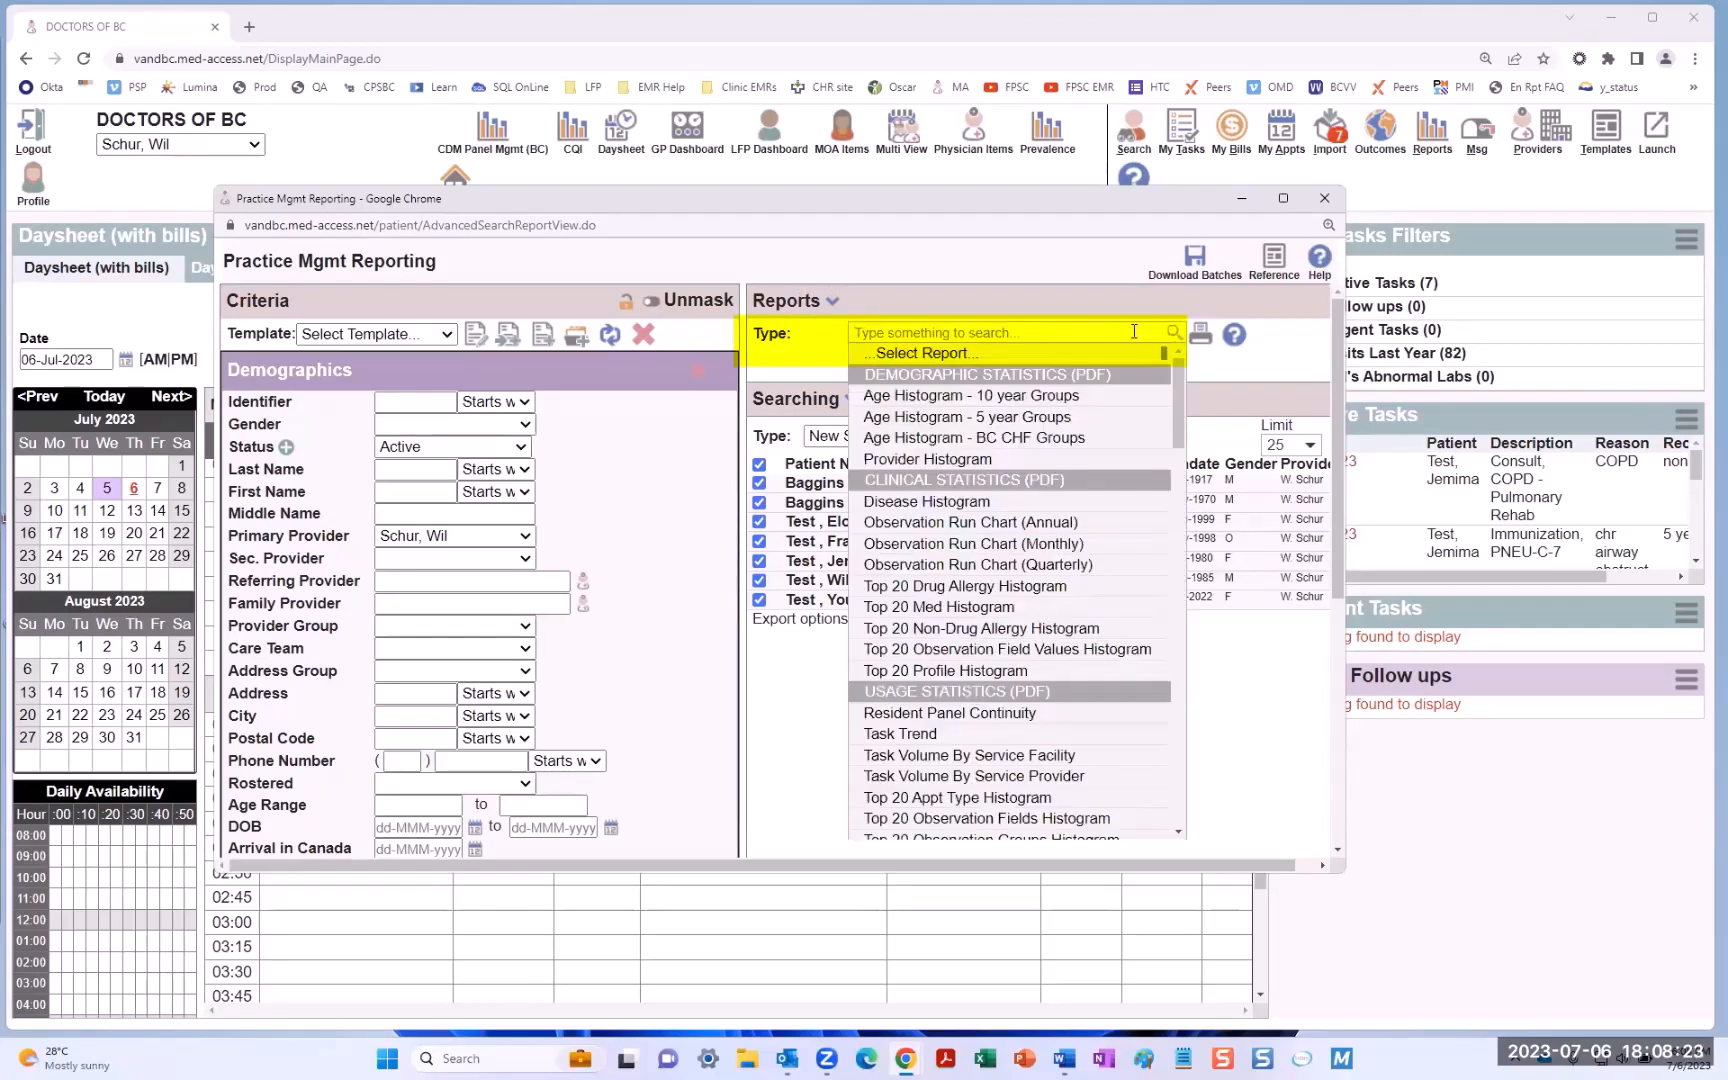
type("count")
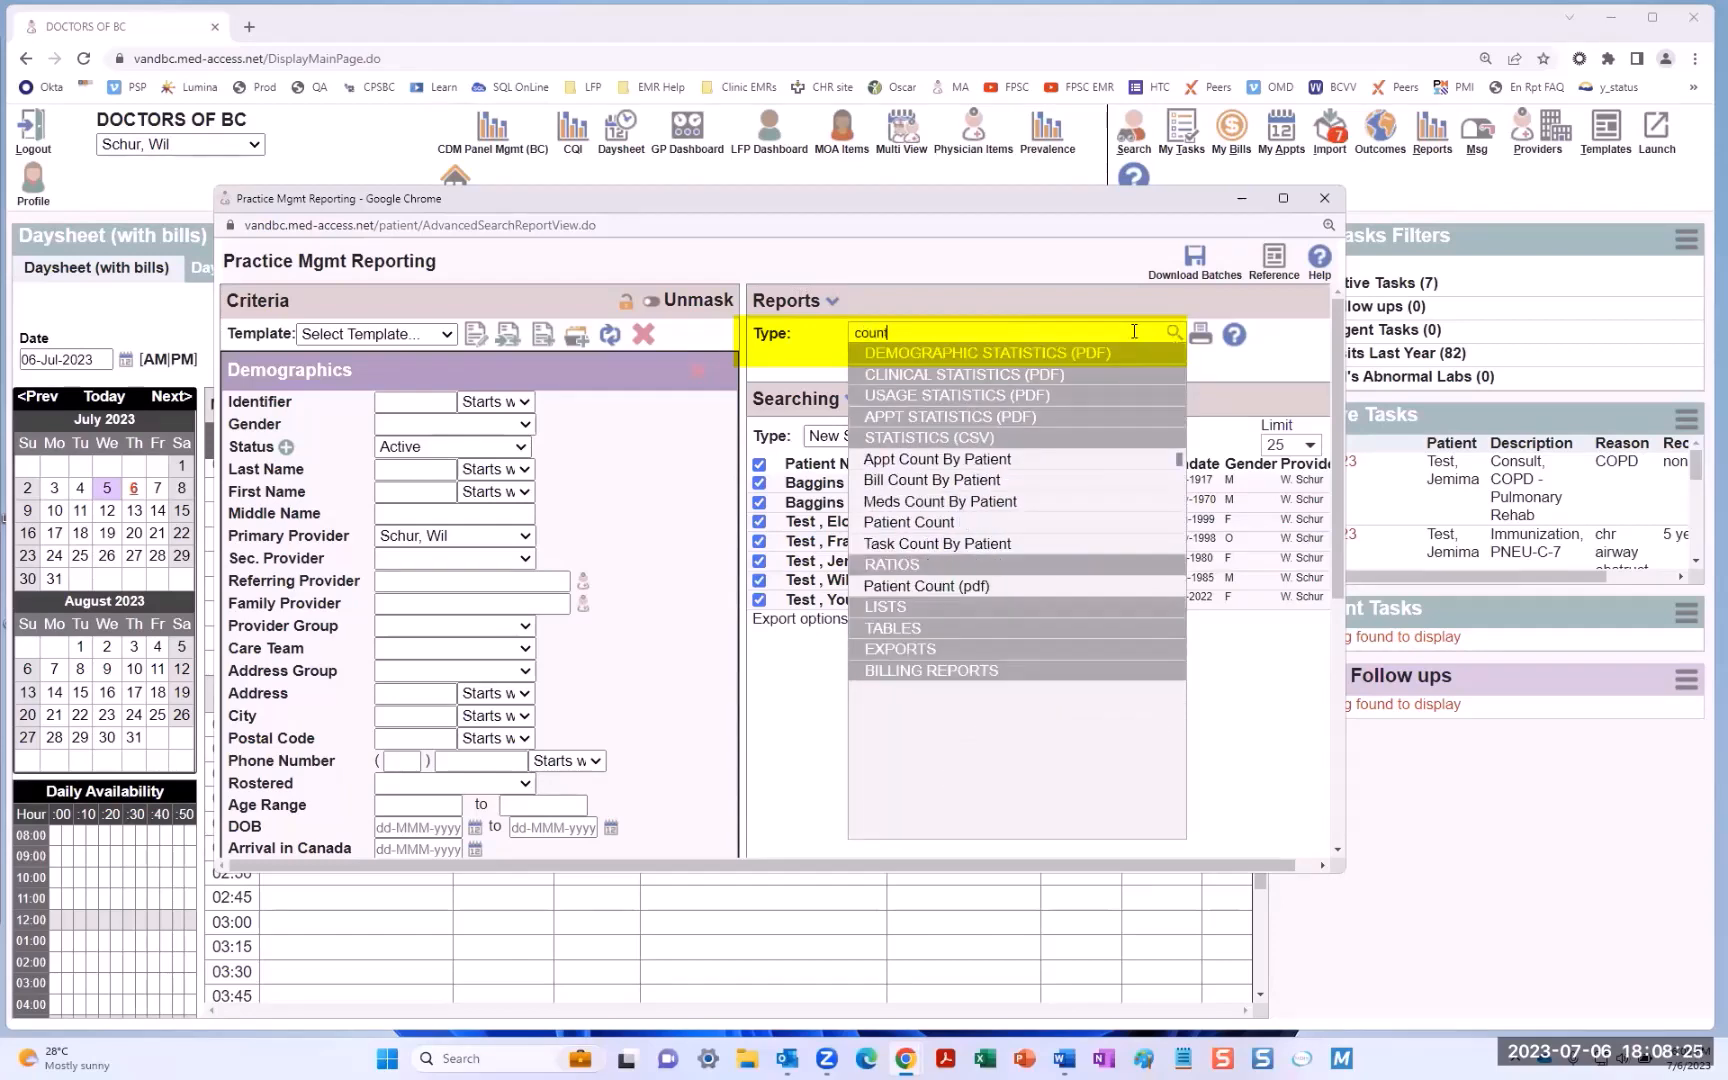
left_click(937, 594)
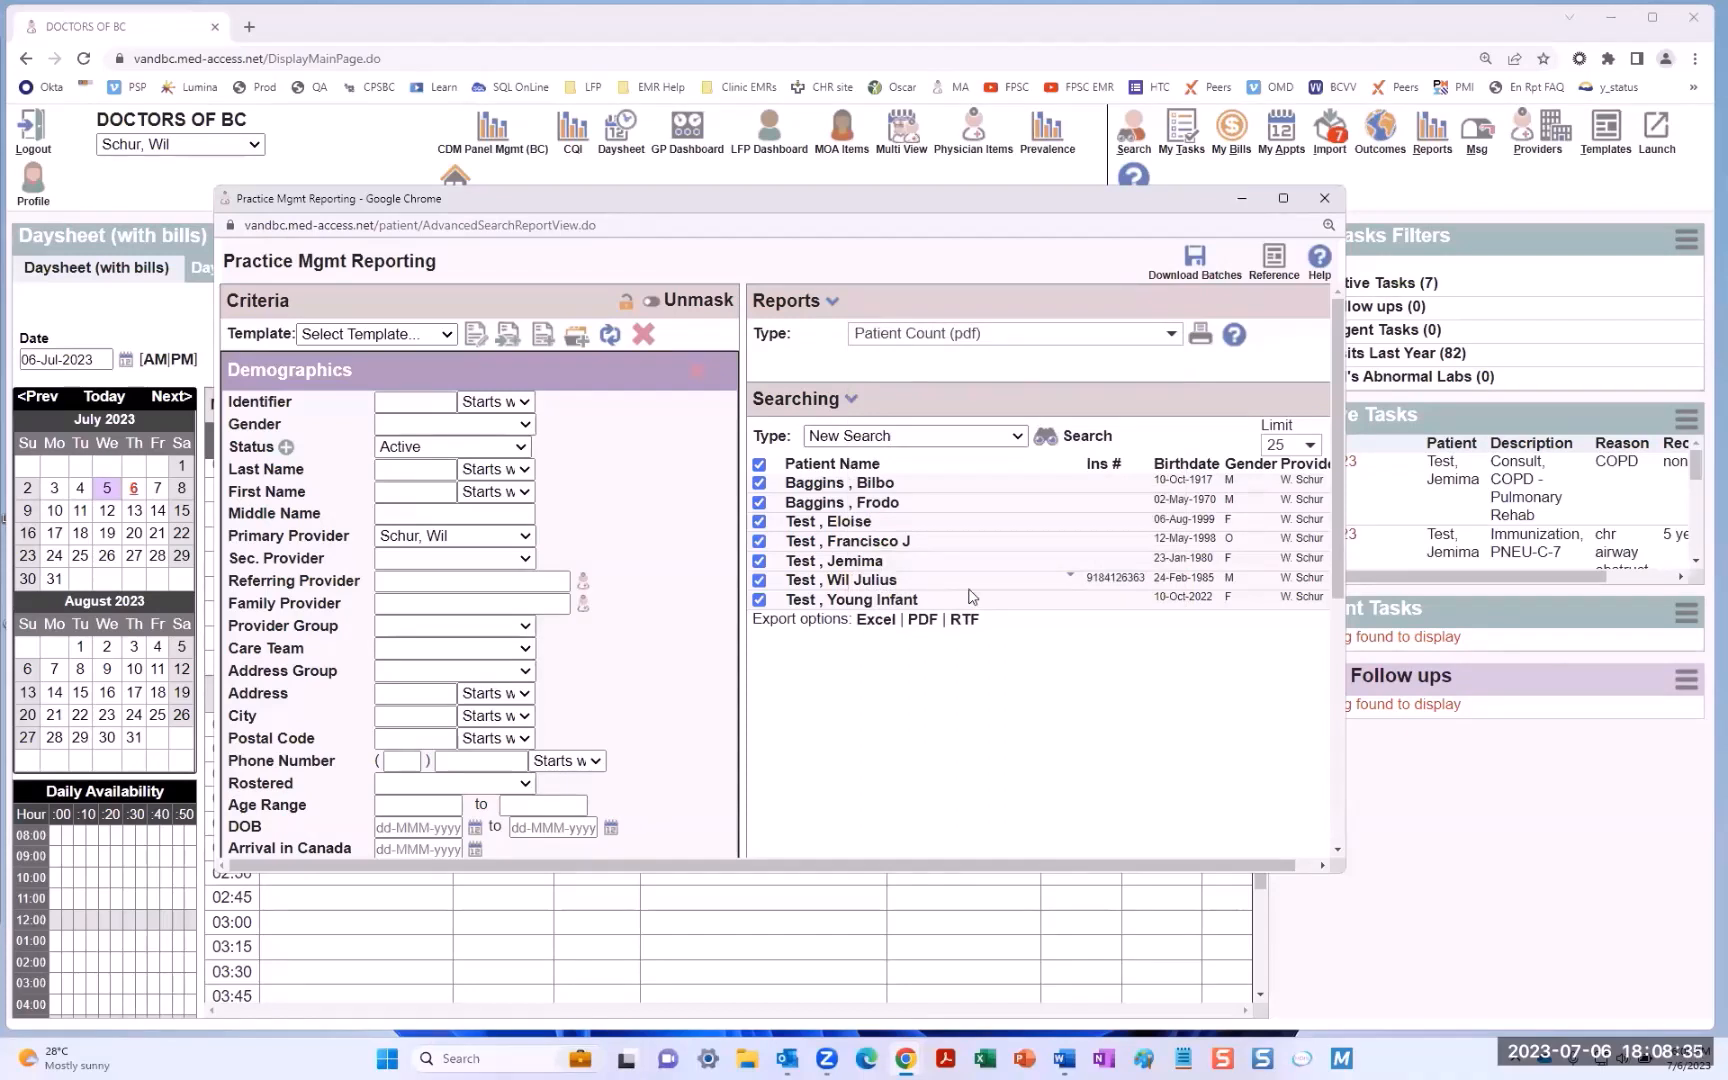
left_click(1200, 343)
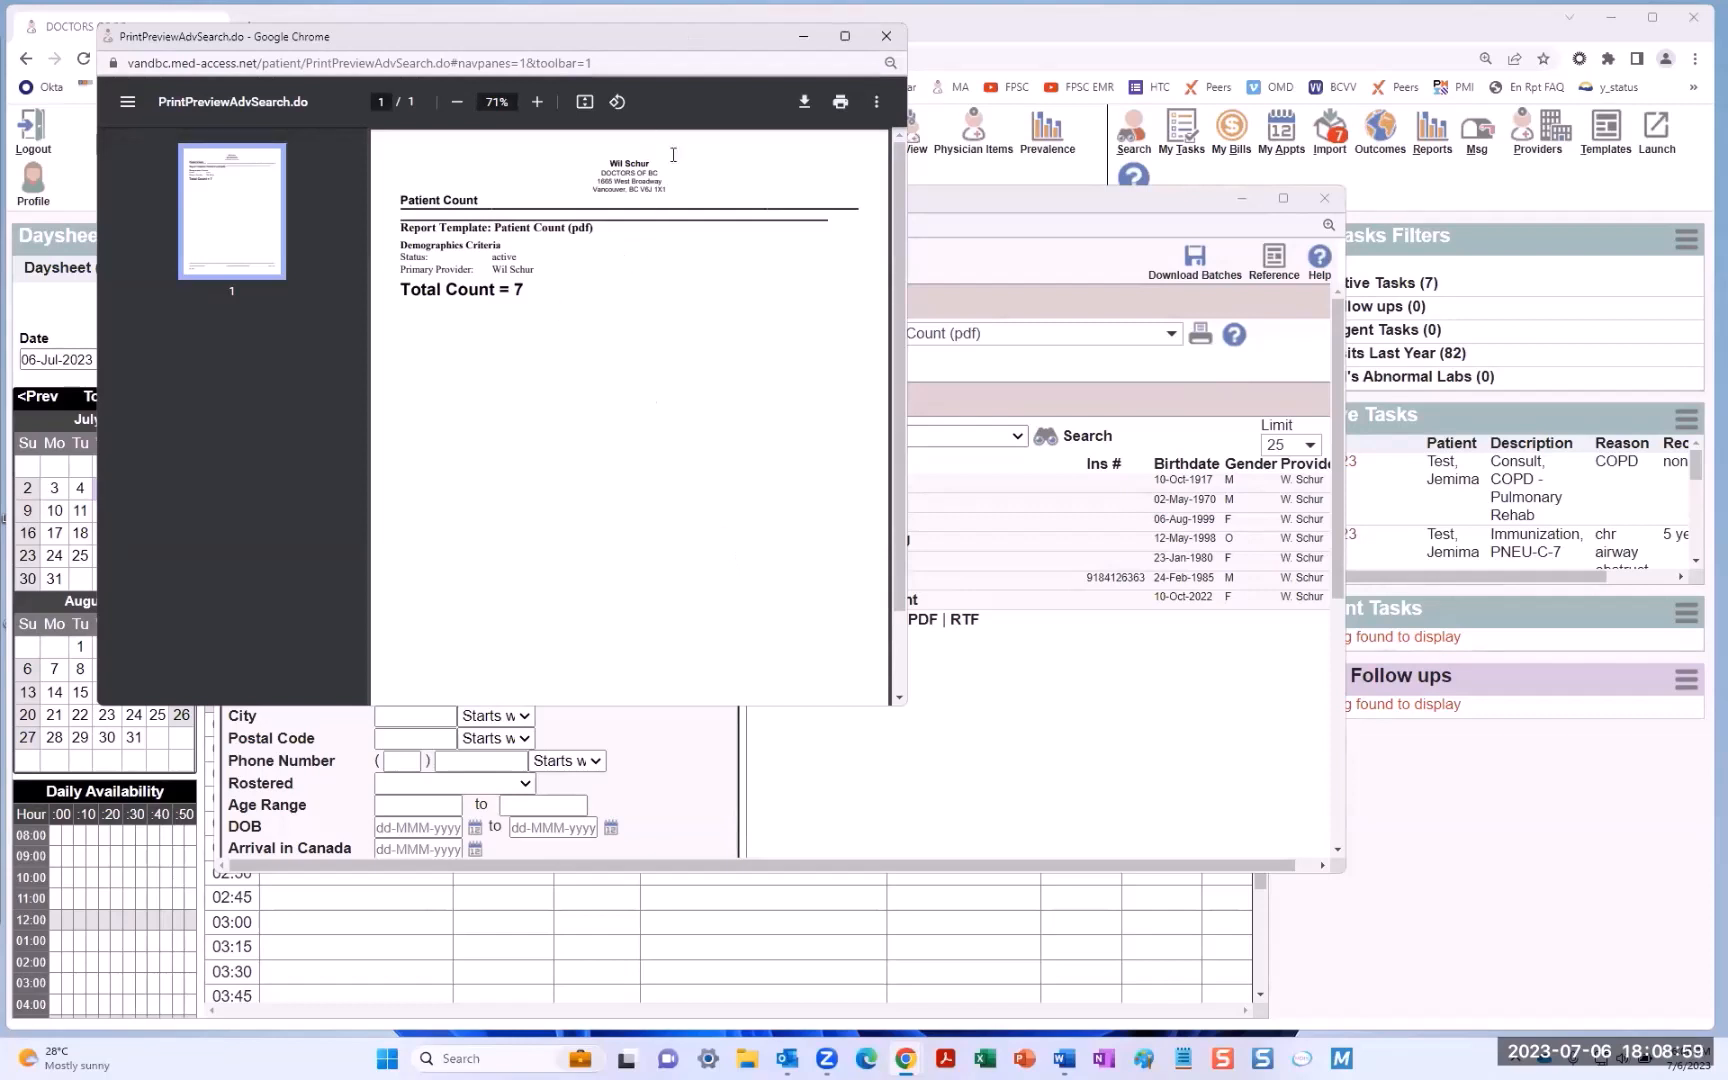
left_click(886, 36)
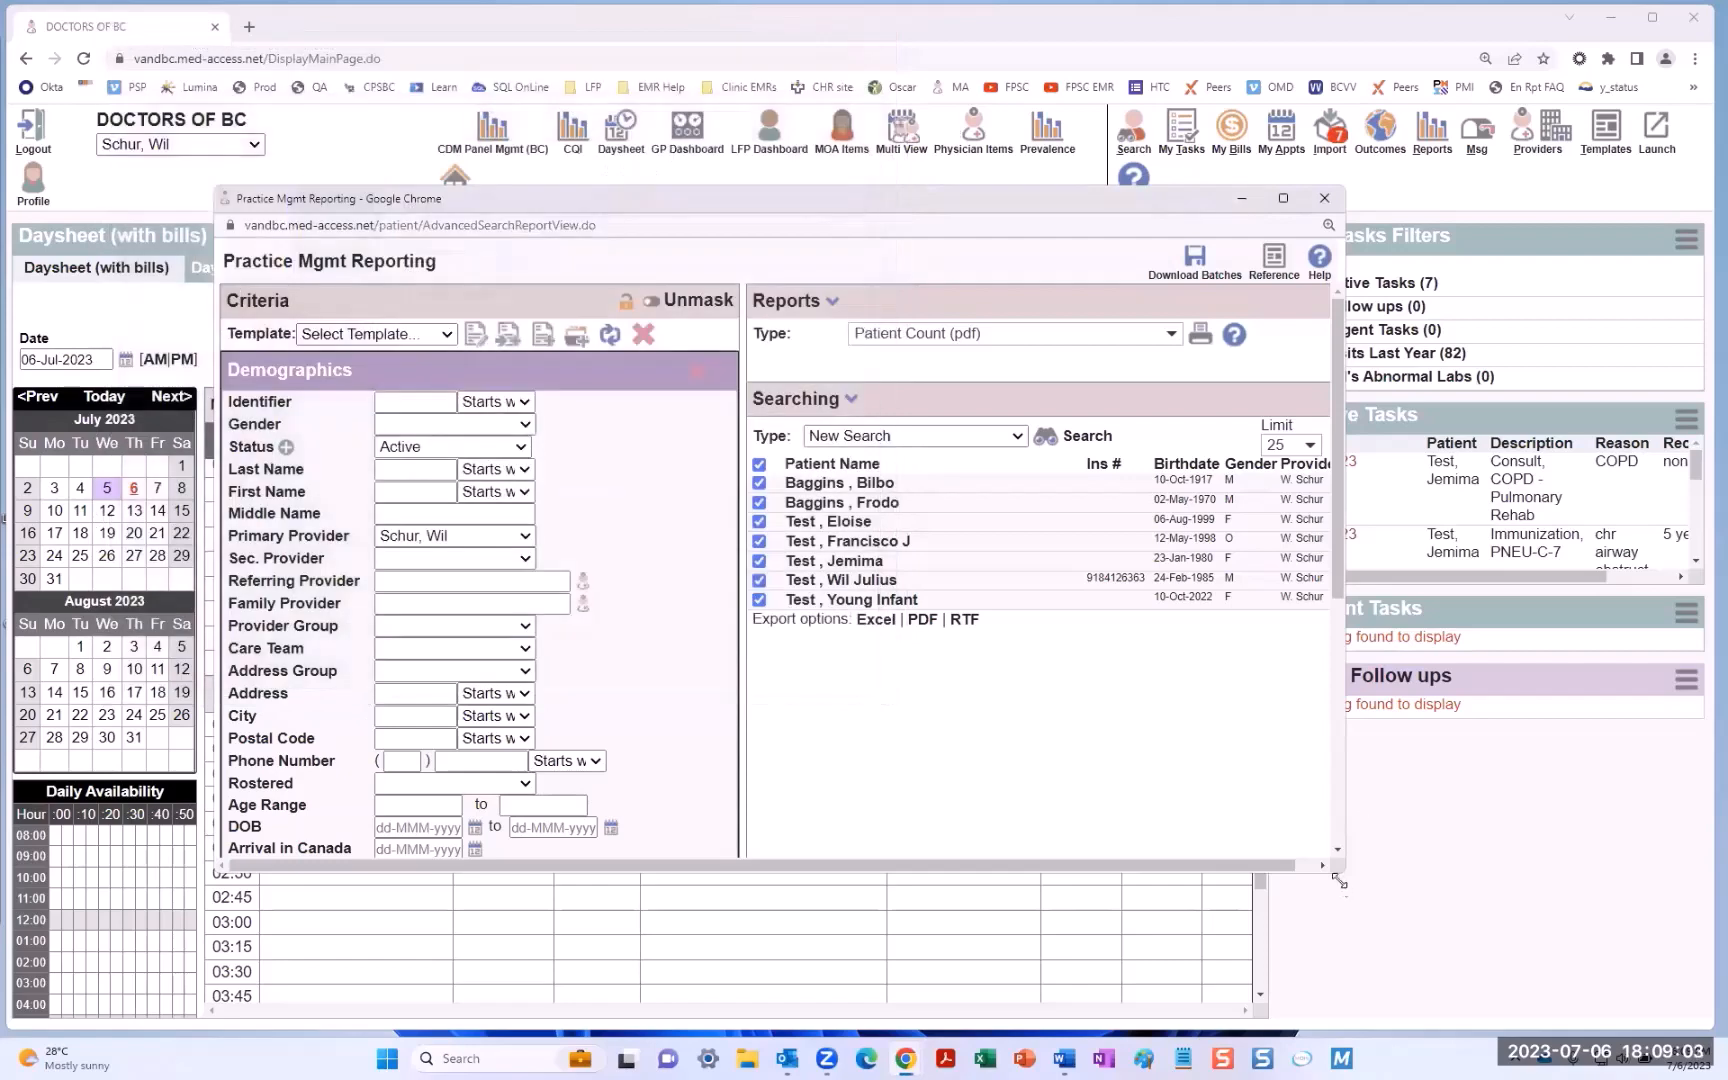
- Enlarge the reporting window and set up the Apply Bill service with the LFP Panel Report 98990 billing template
left_click_drag(1338, 877, 1564, 967)
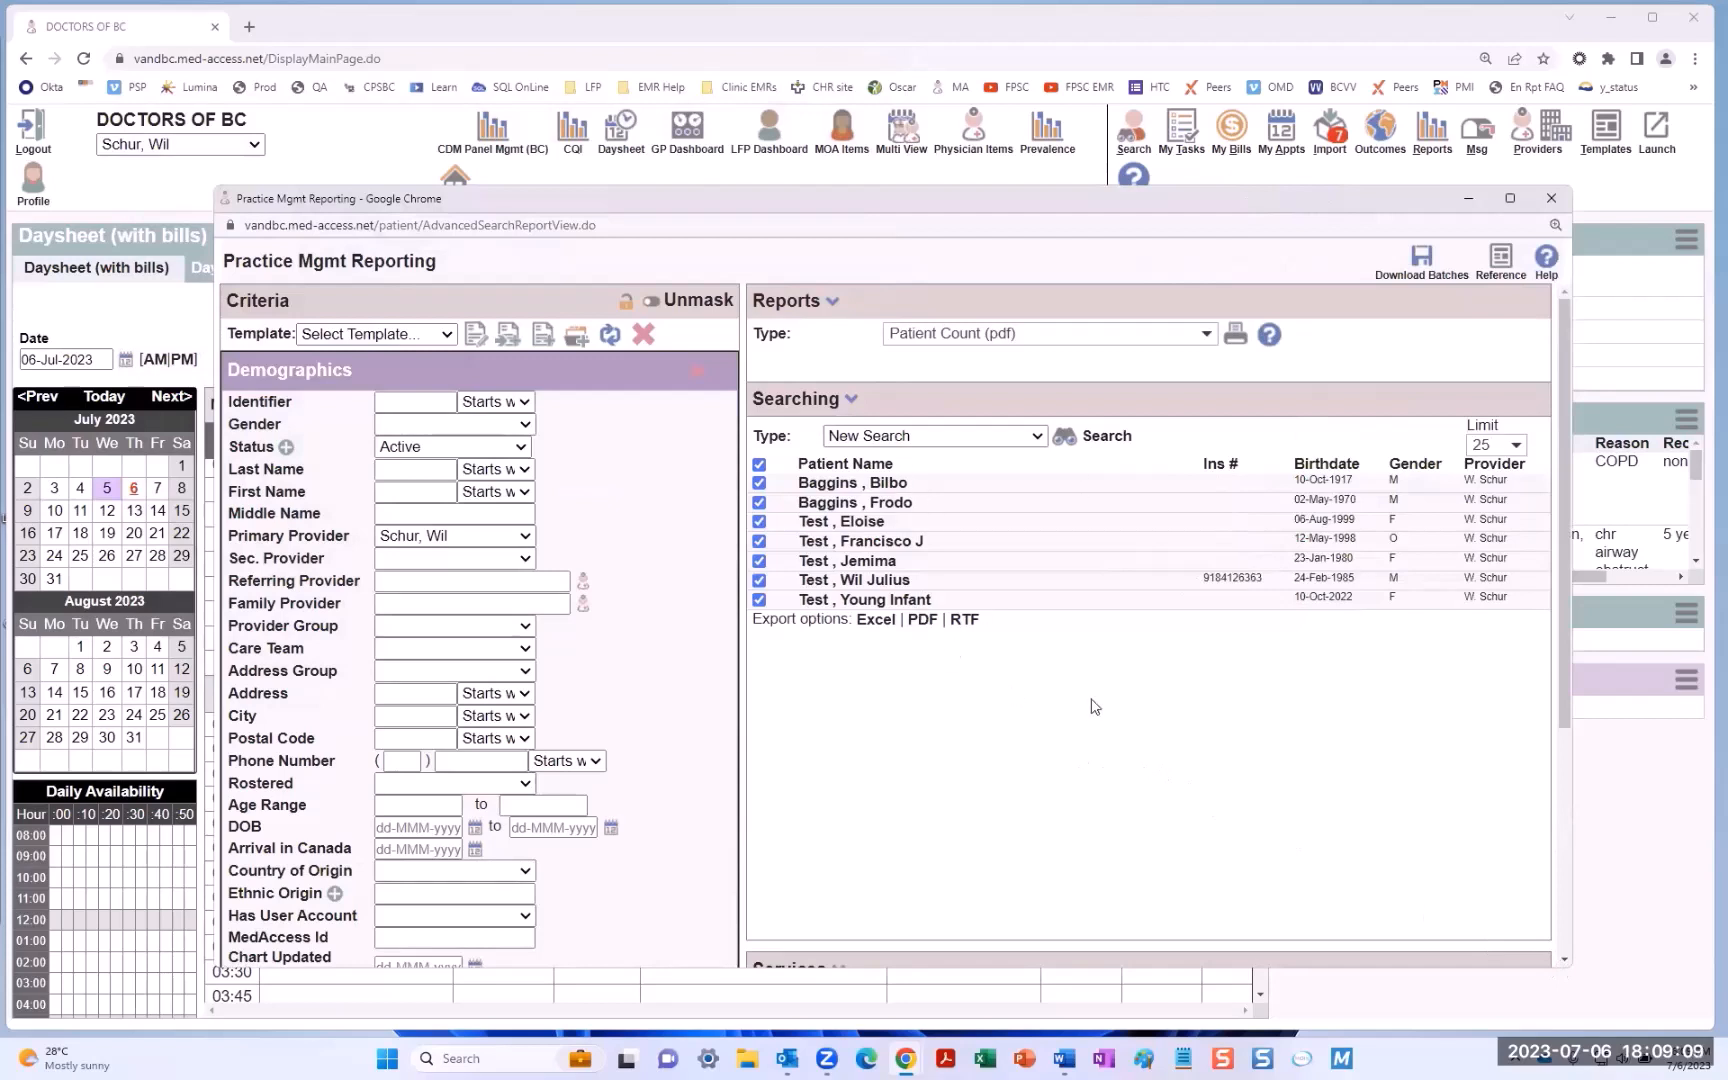
scroll(1088, 705, "down", 1)
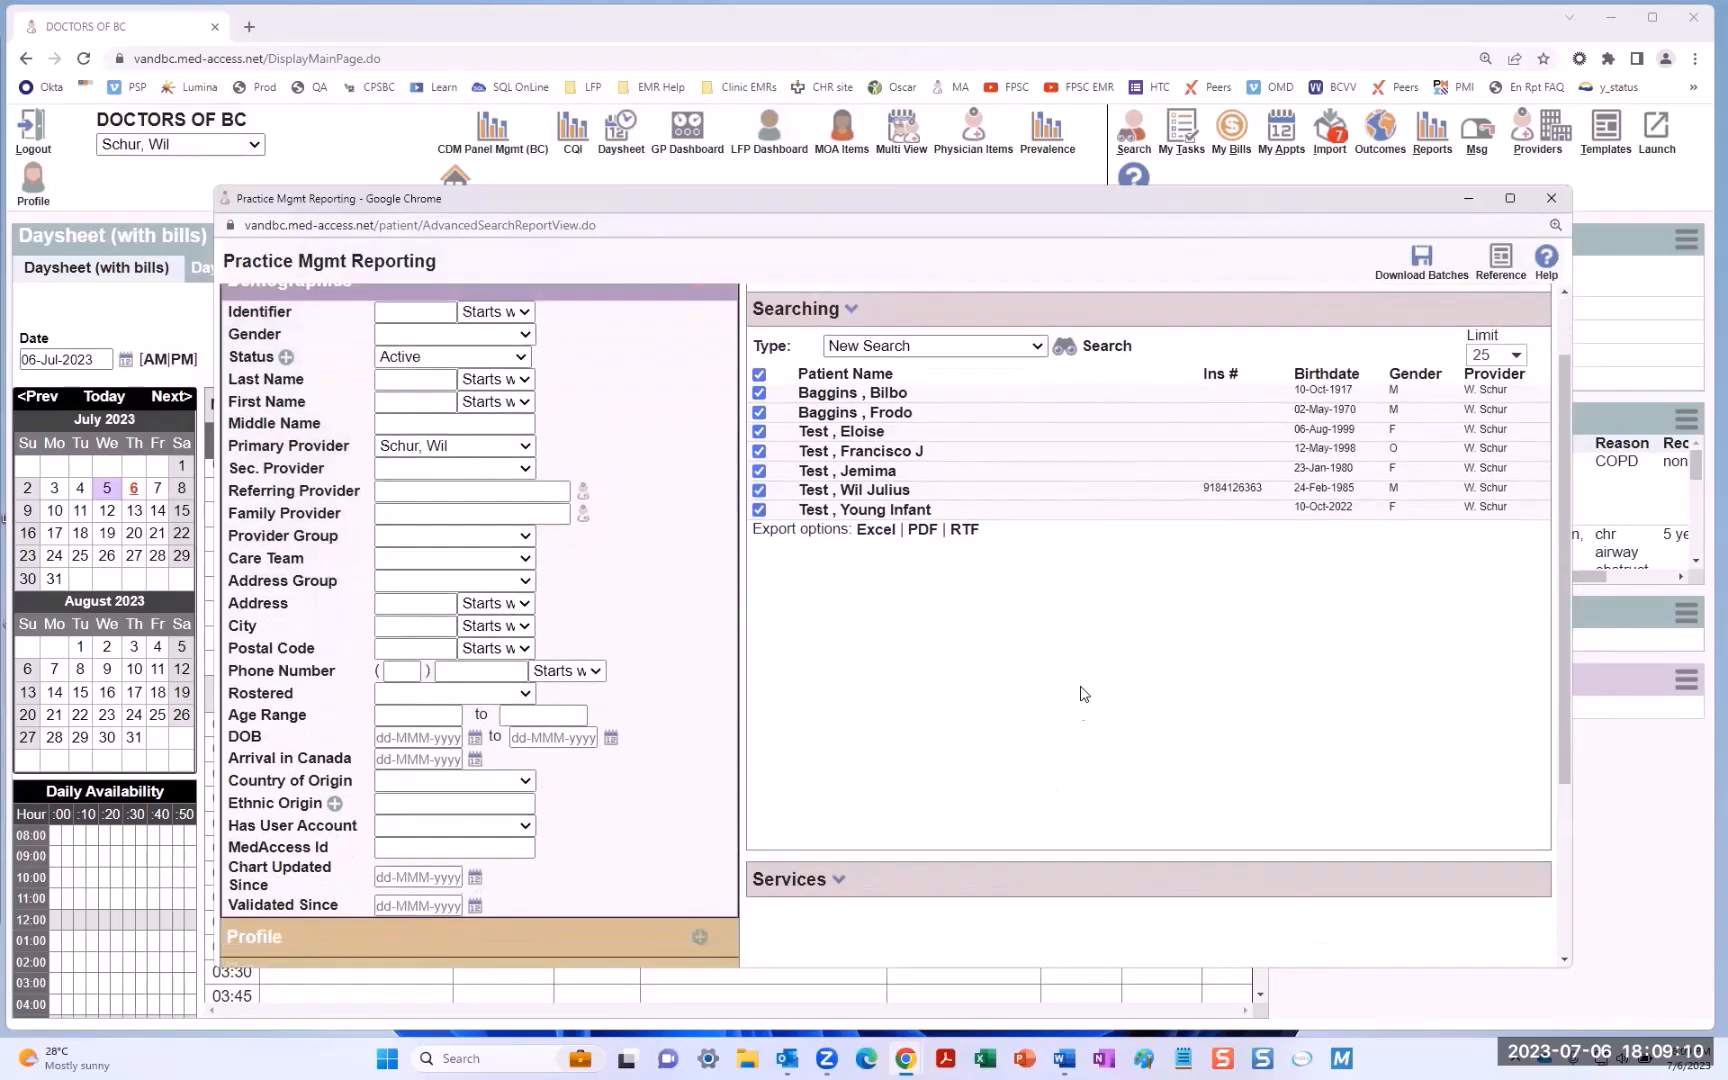
left_click(839, 882)
scroll(1141, 808, "down", 2)
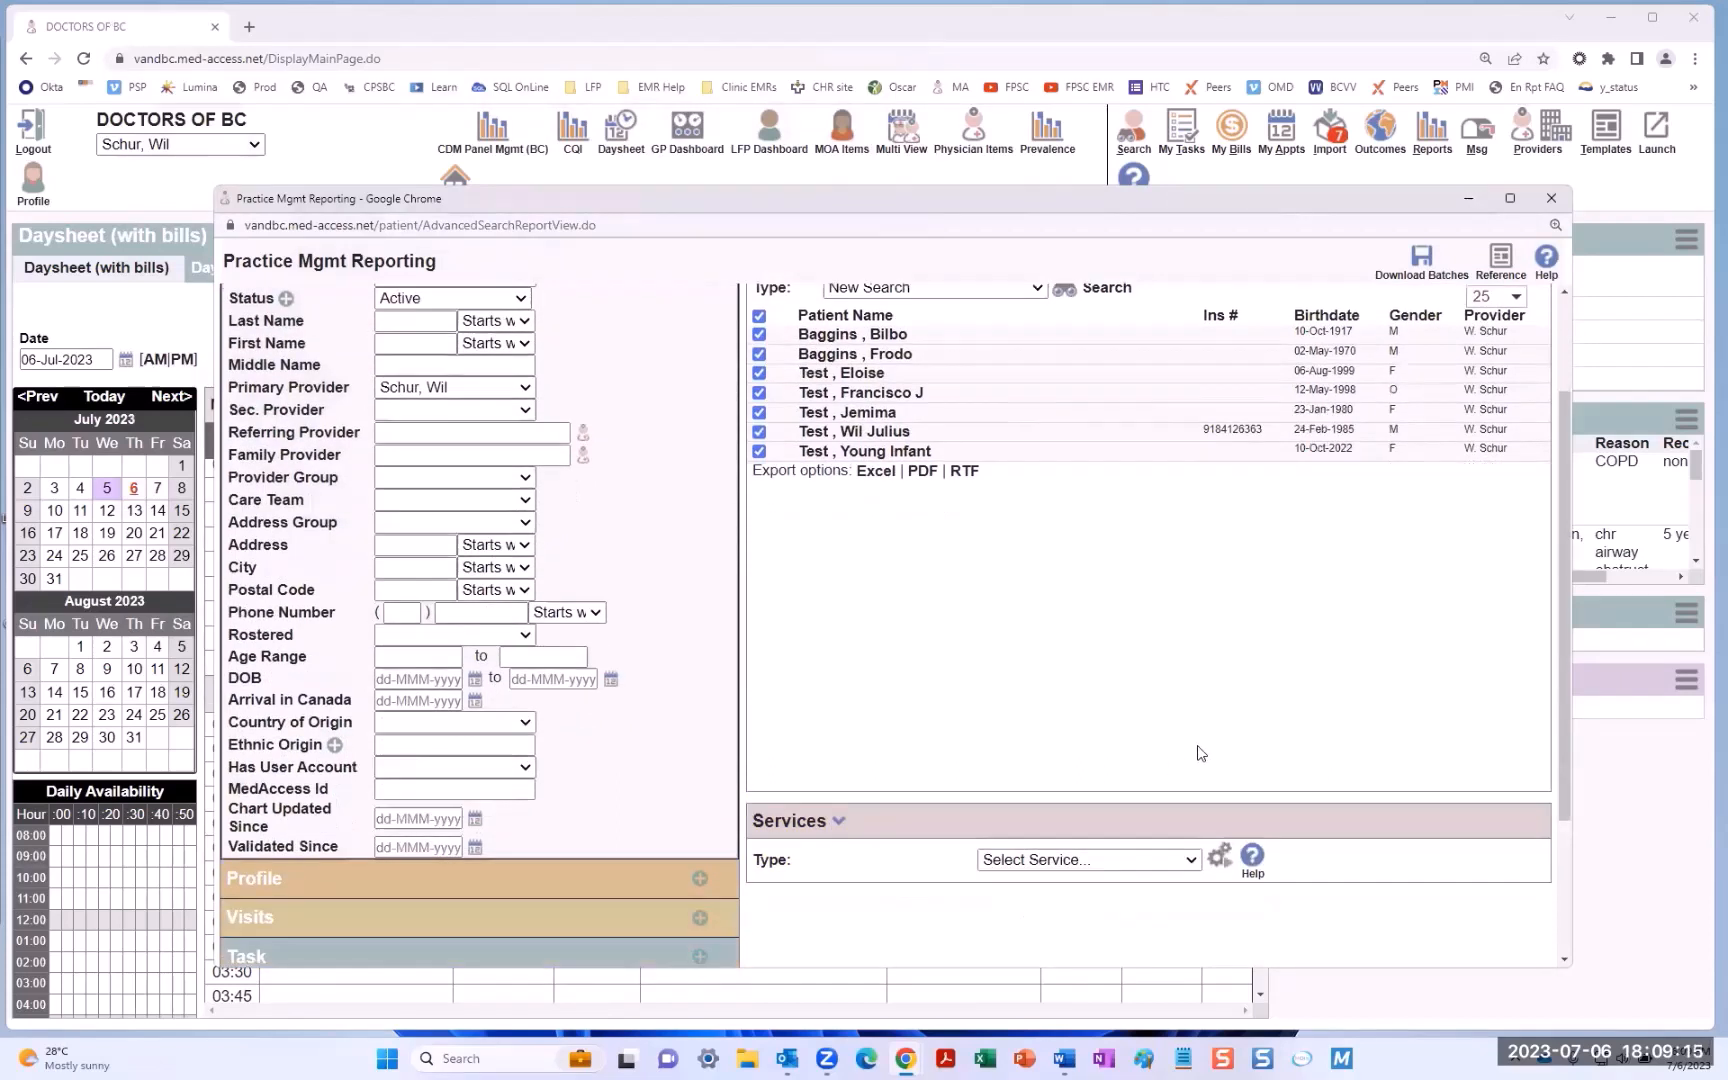
left_click(1191, 742)
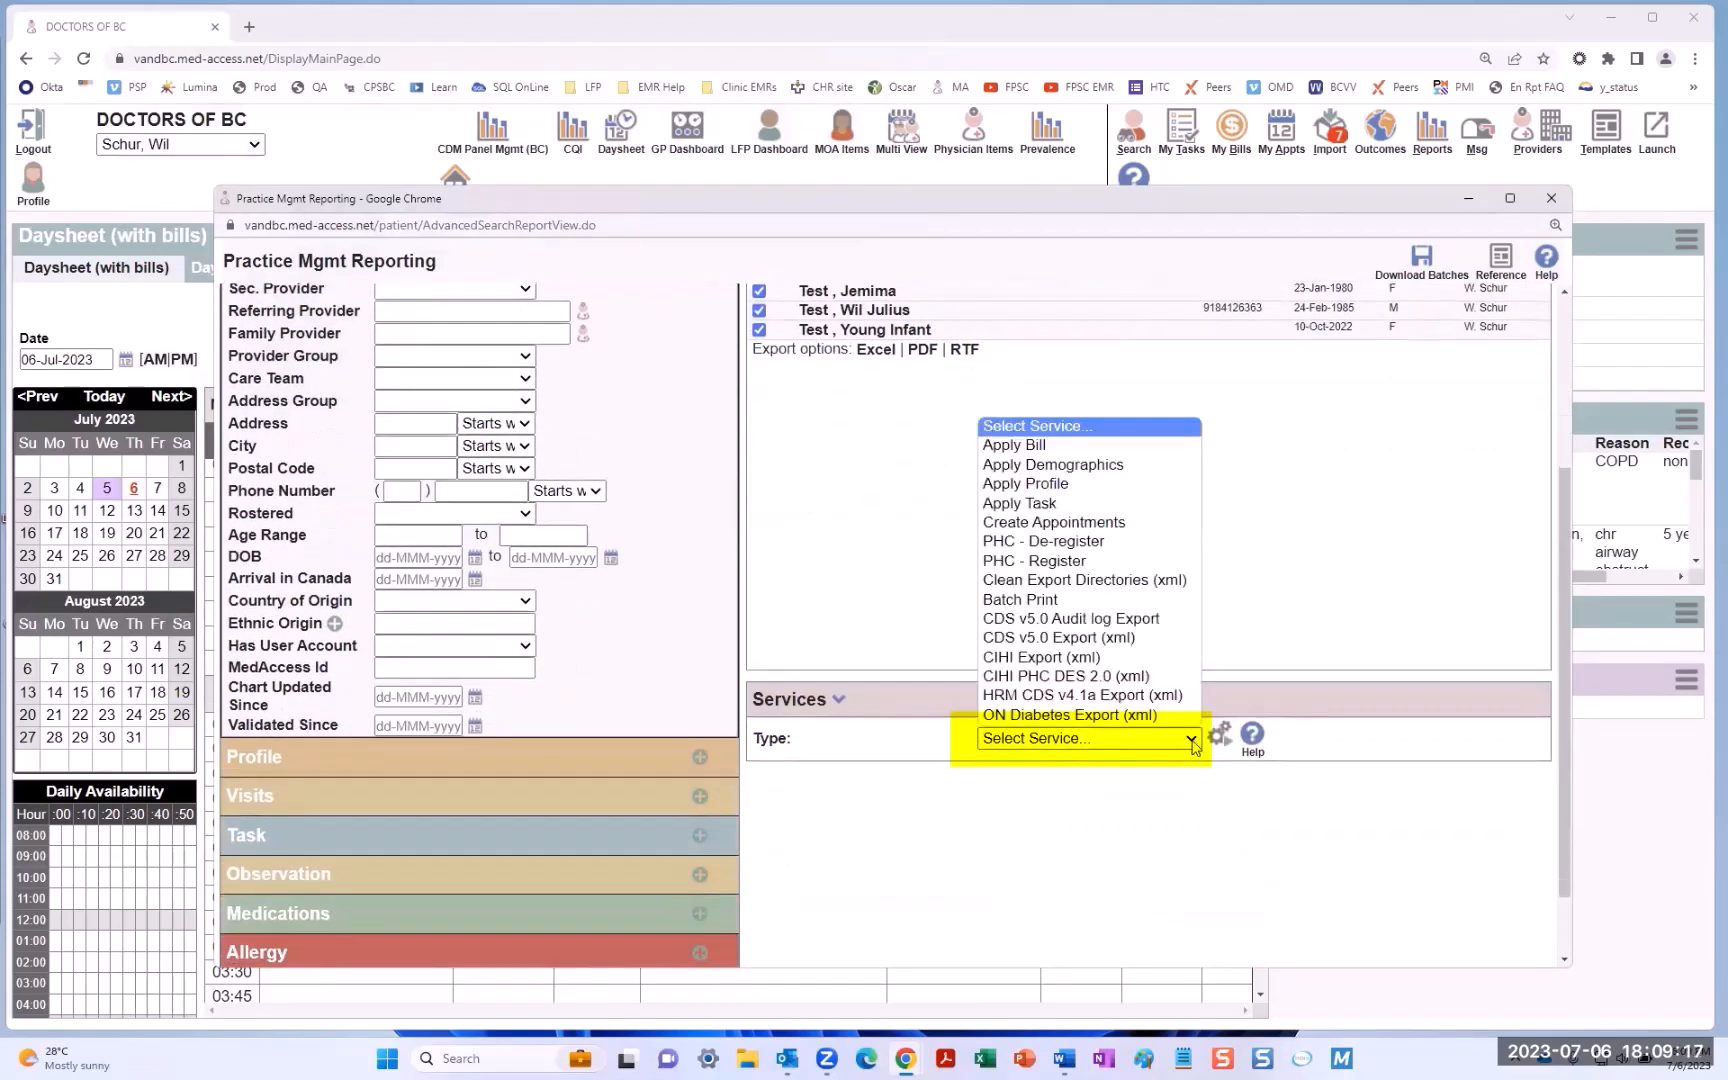
left_click(1040, 452)
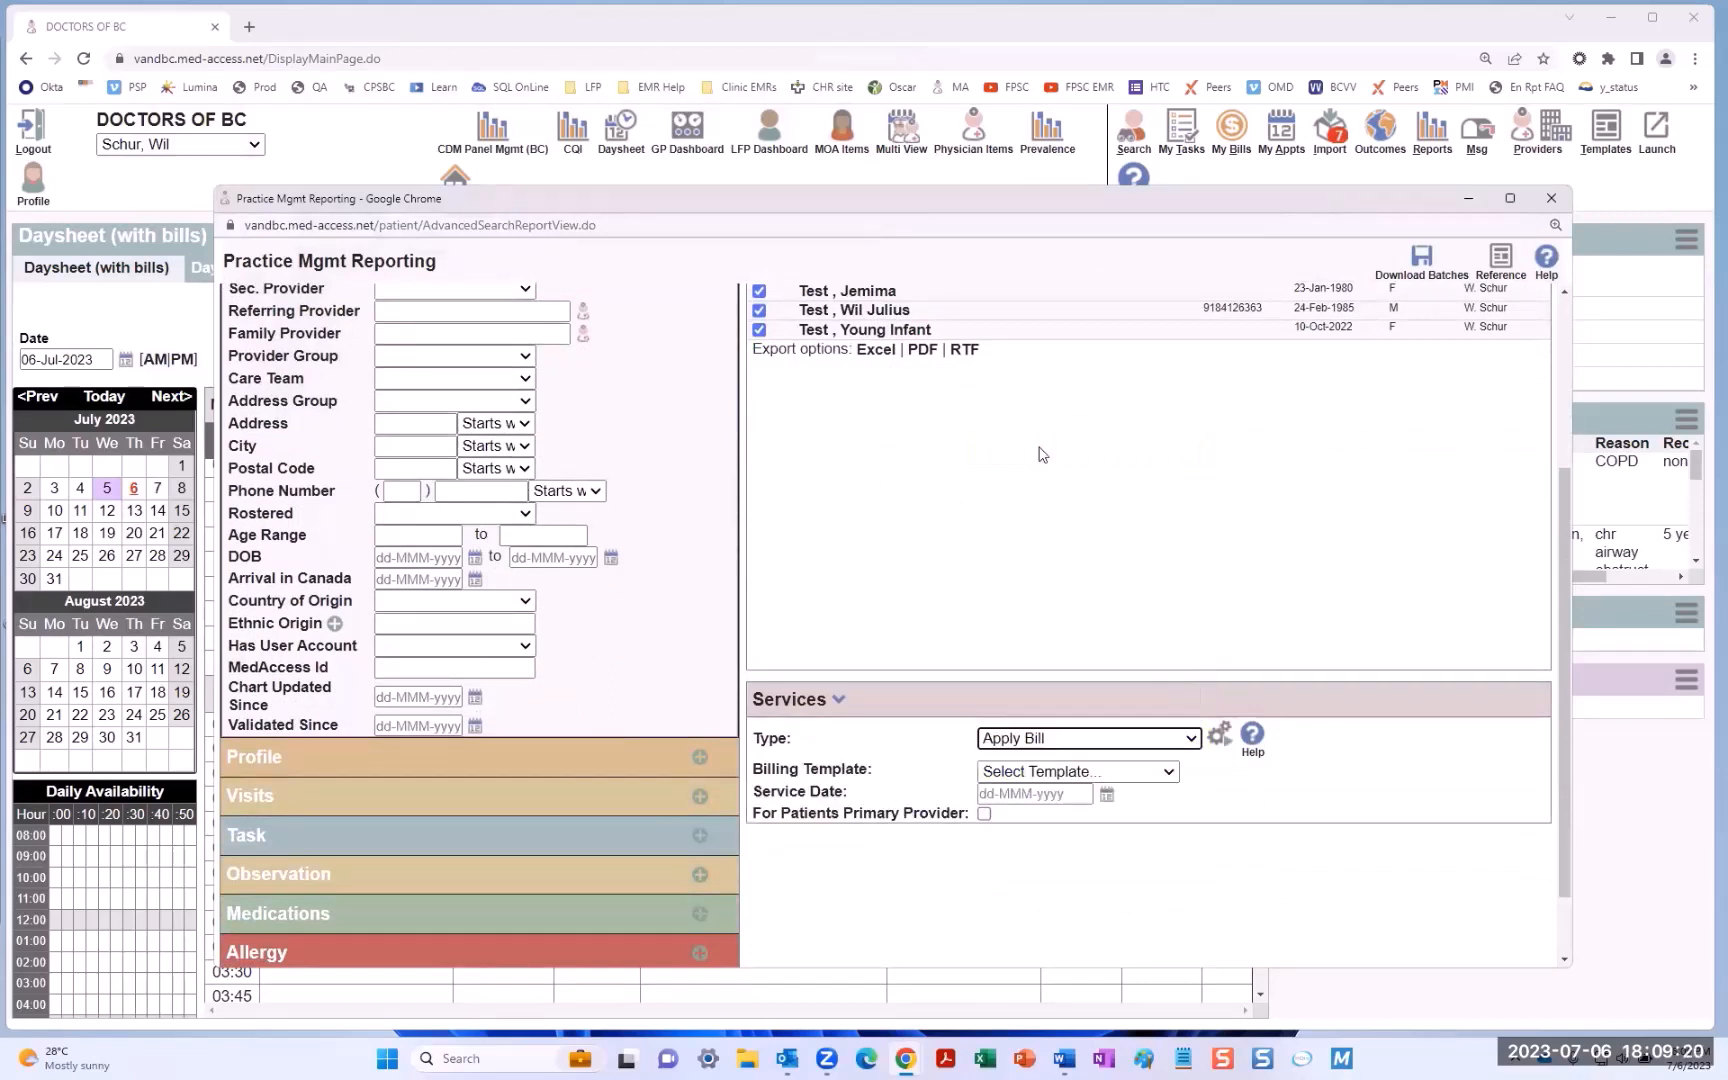
left_click(1168, 773)
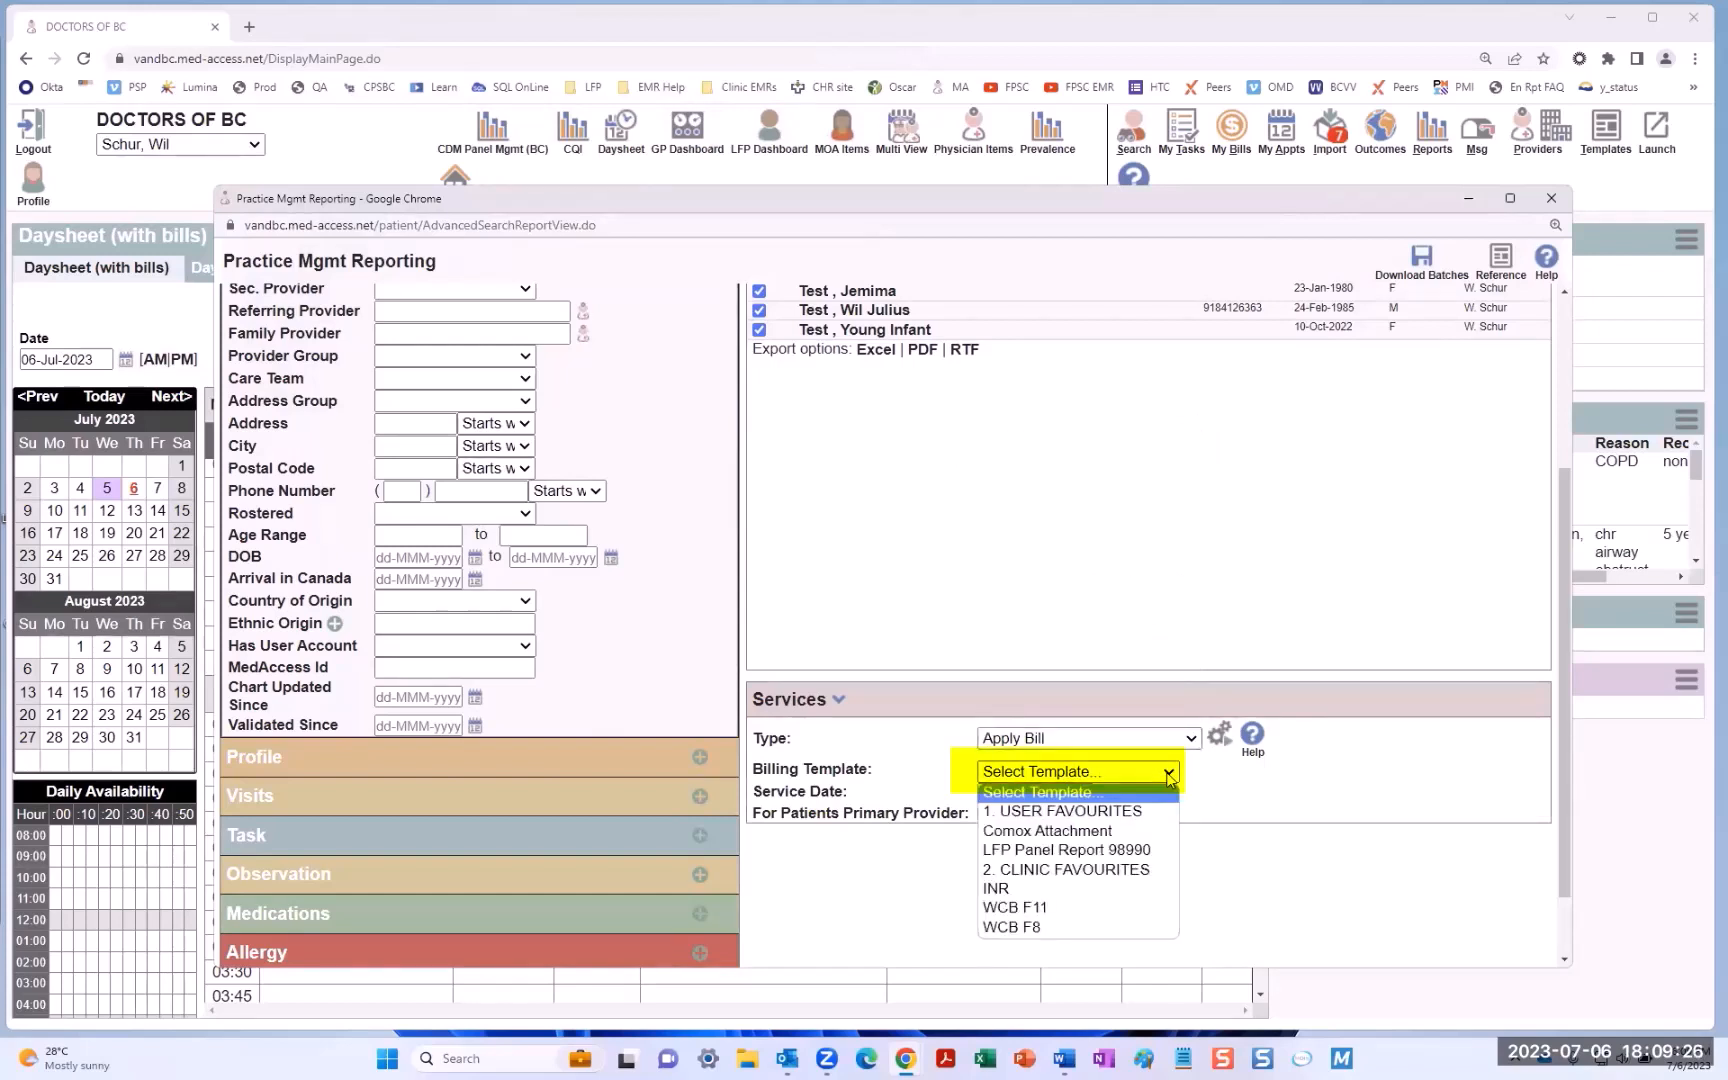
left_click(1090, 853)
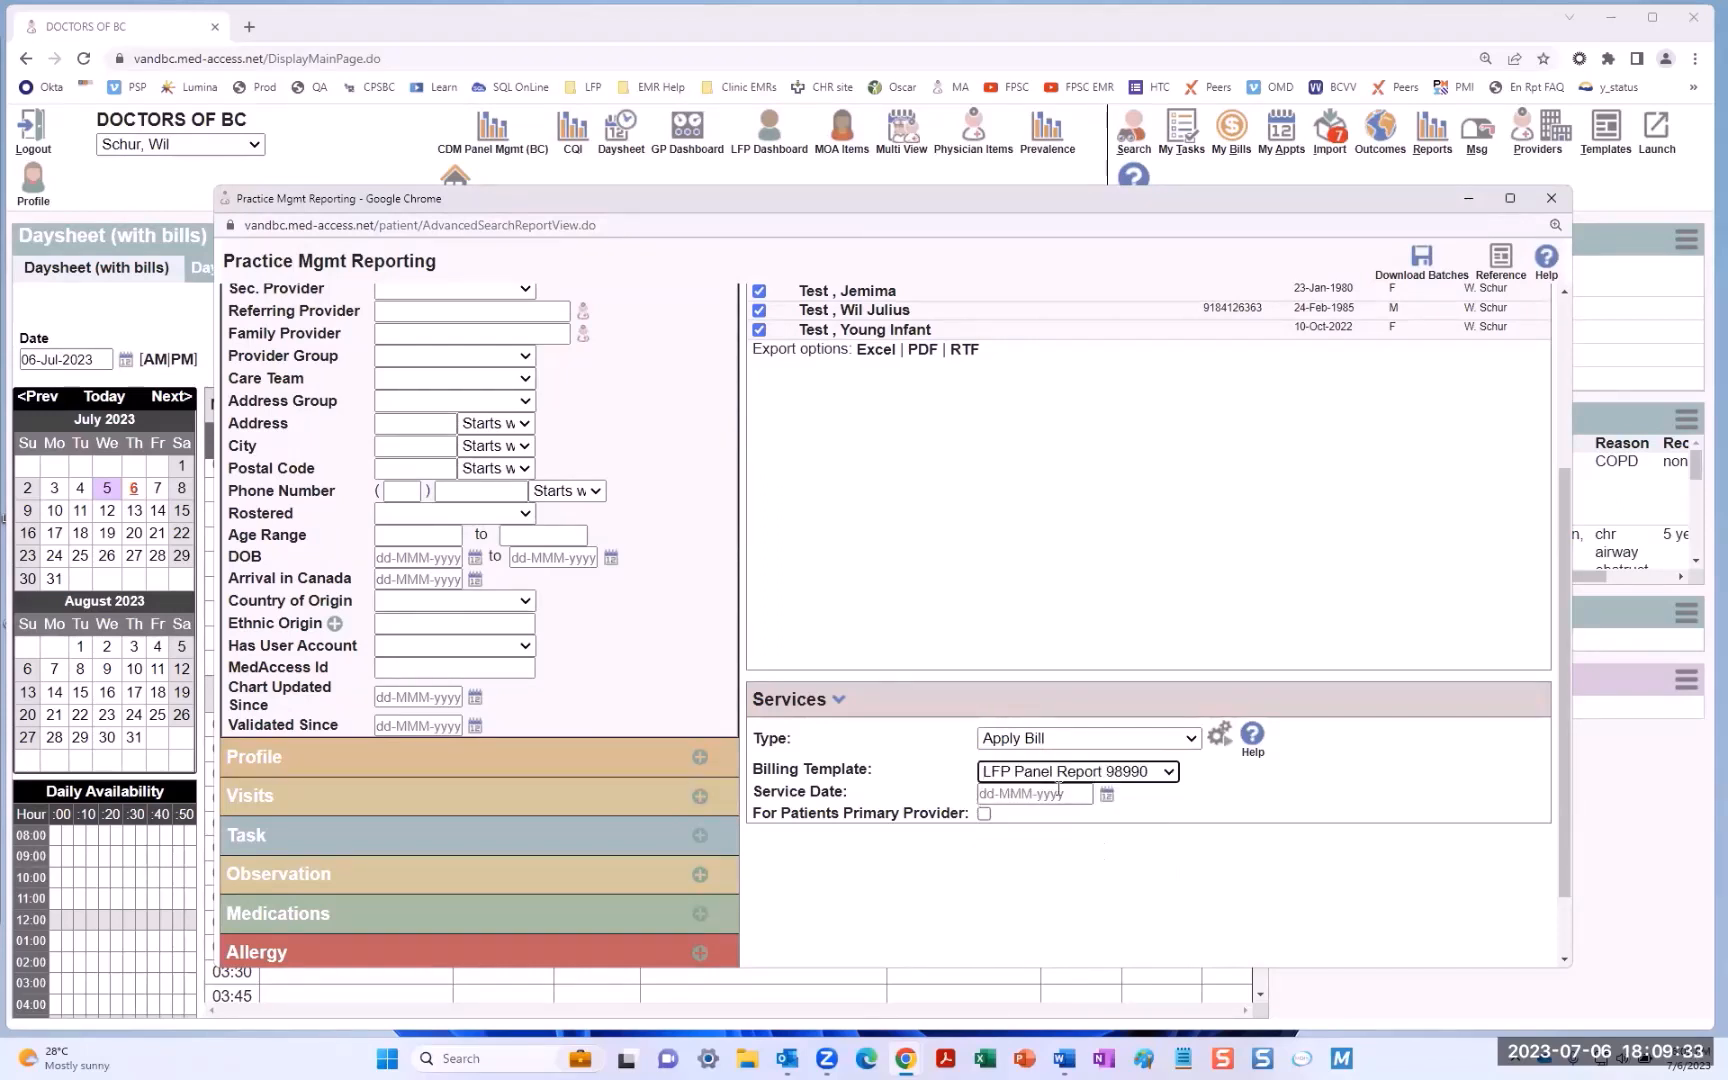
- Set the bill's service date to today, 06-Jul-2023, and enable billing for the patients' primary provider
left_click(1020, 792)
left_click(1106, 795)
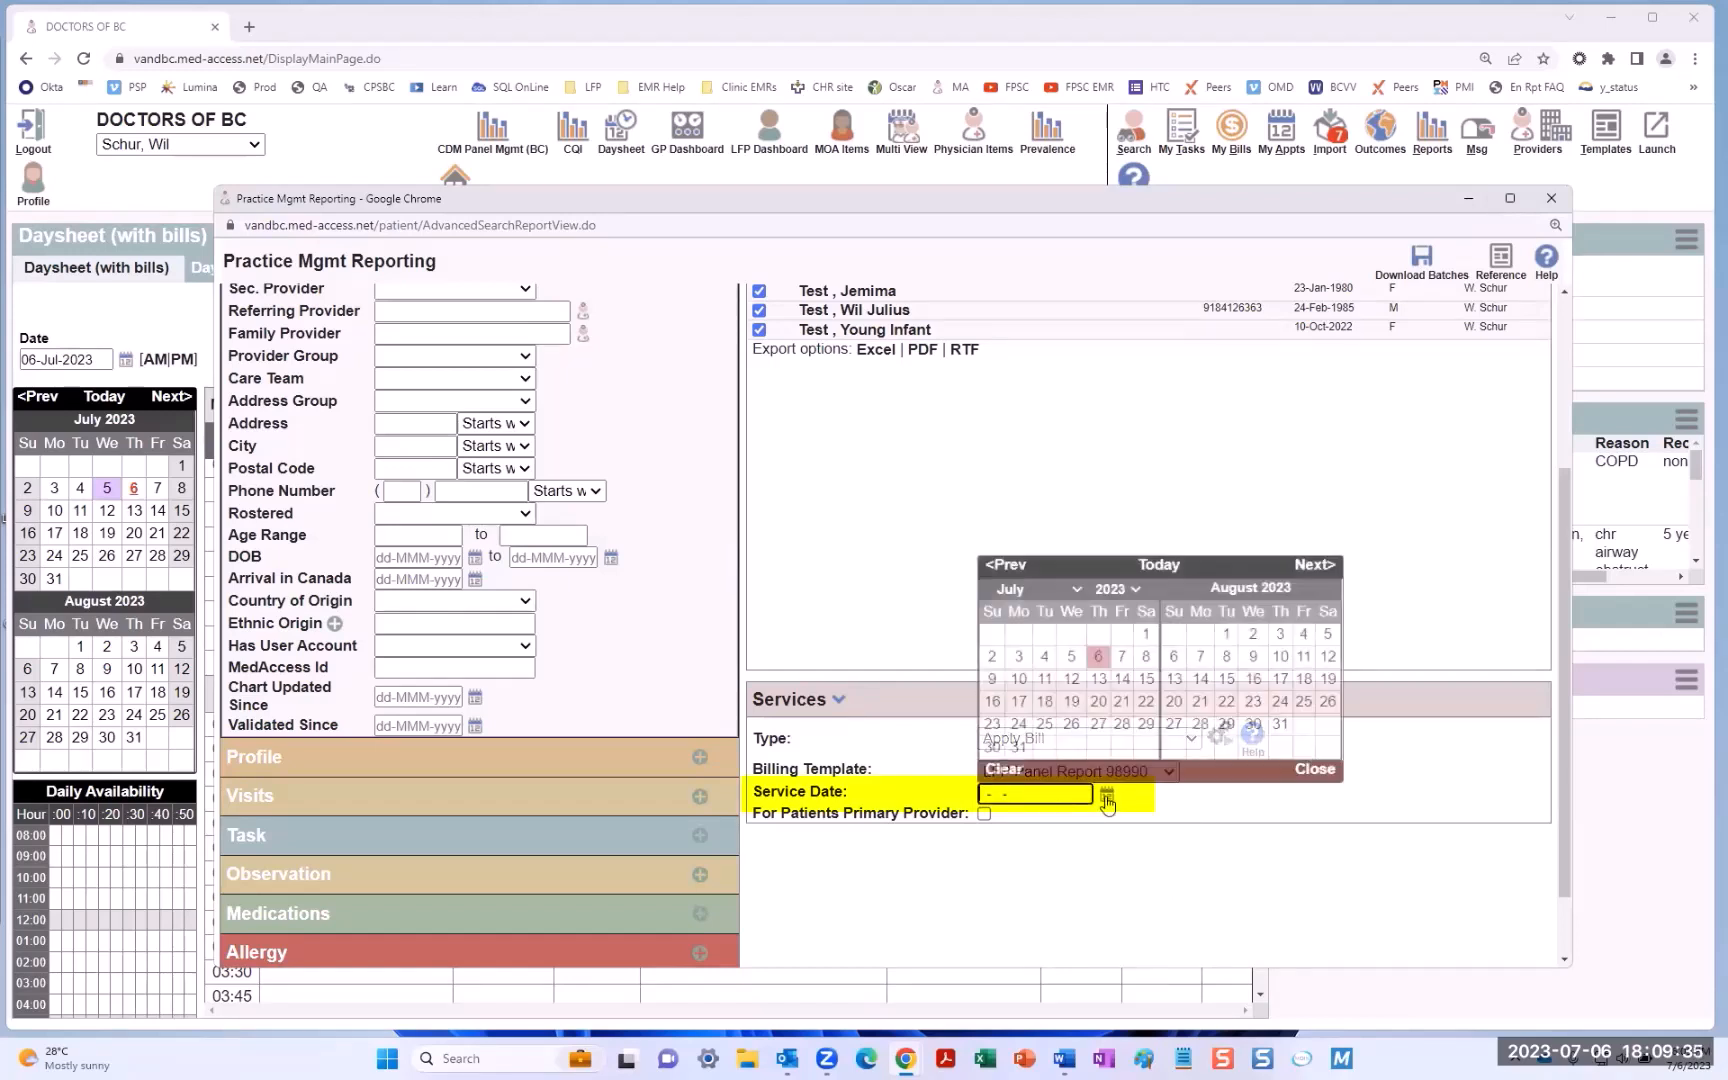
left_click(1160, 570)
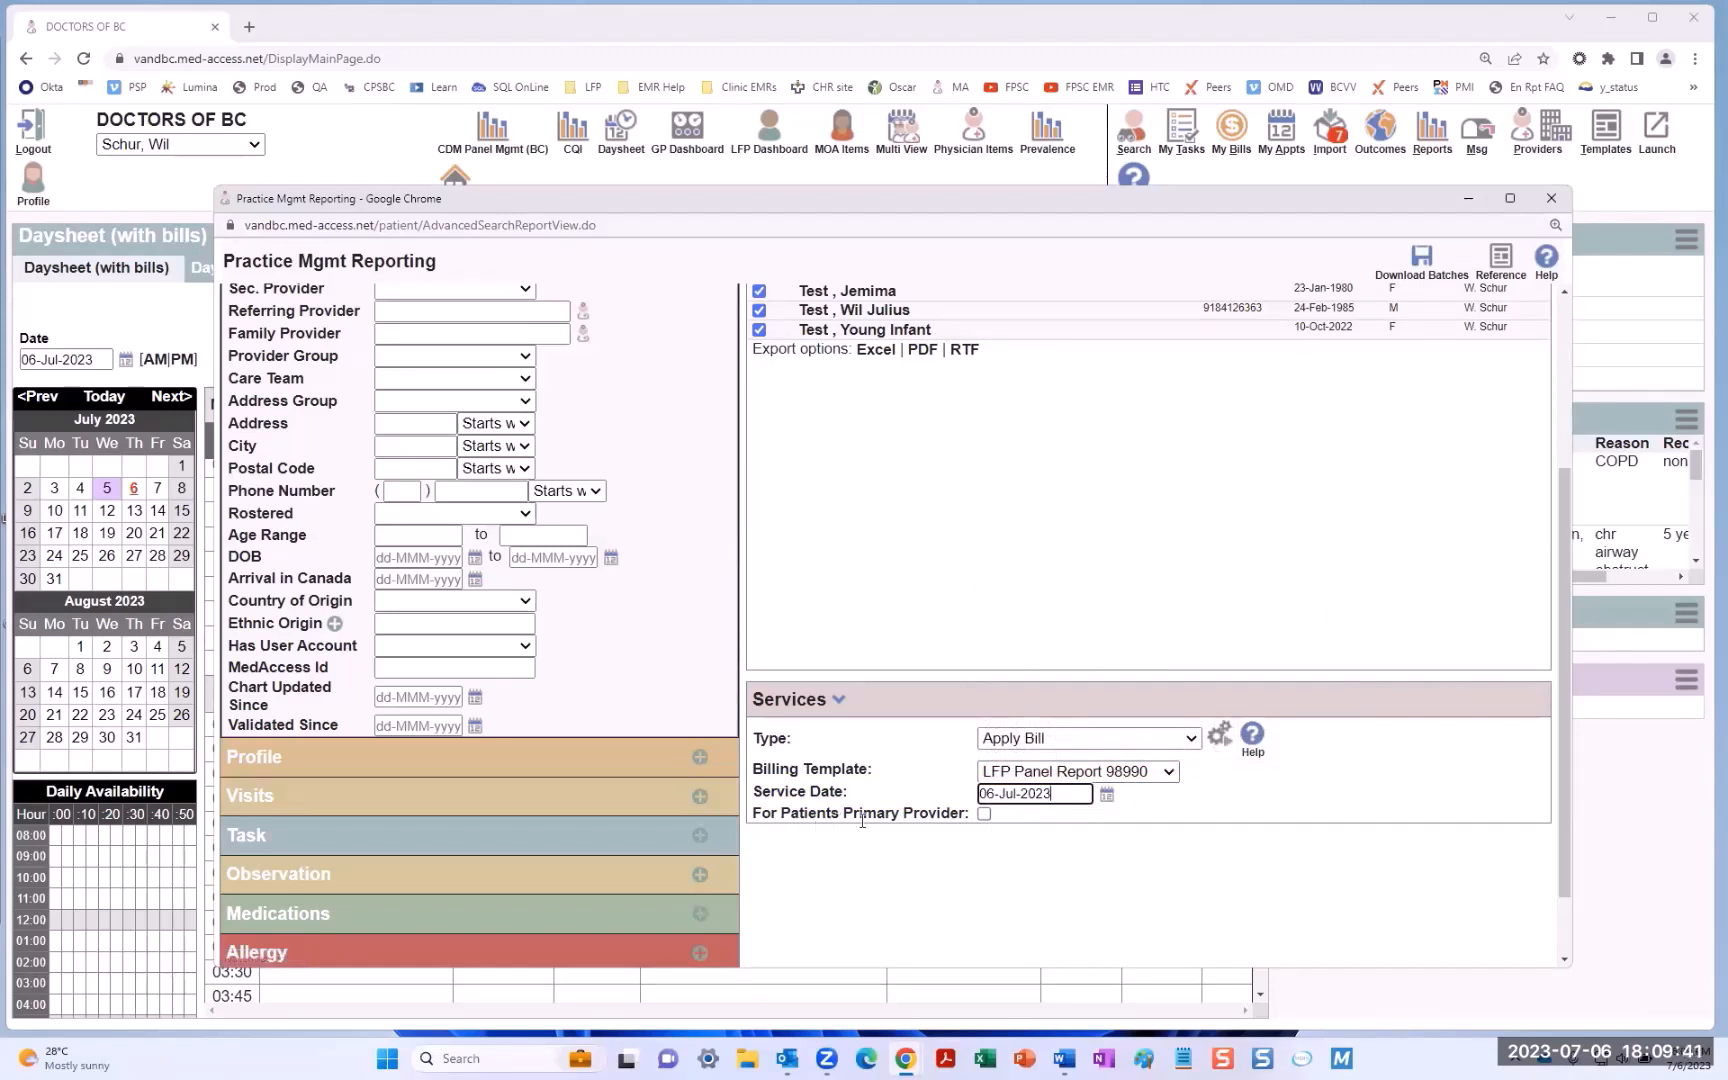
left_click(980, 815)
left_click(984, 815)
- Raise the patient search limit to 200 and accept the large limit
scroll(1423, 478, "up", 3)
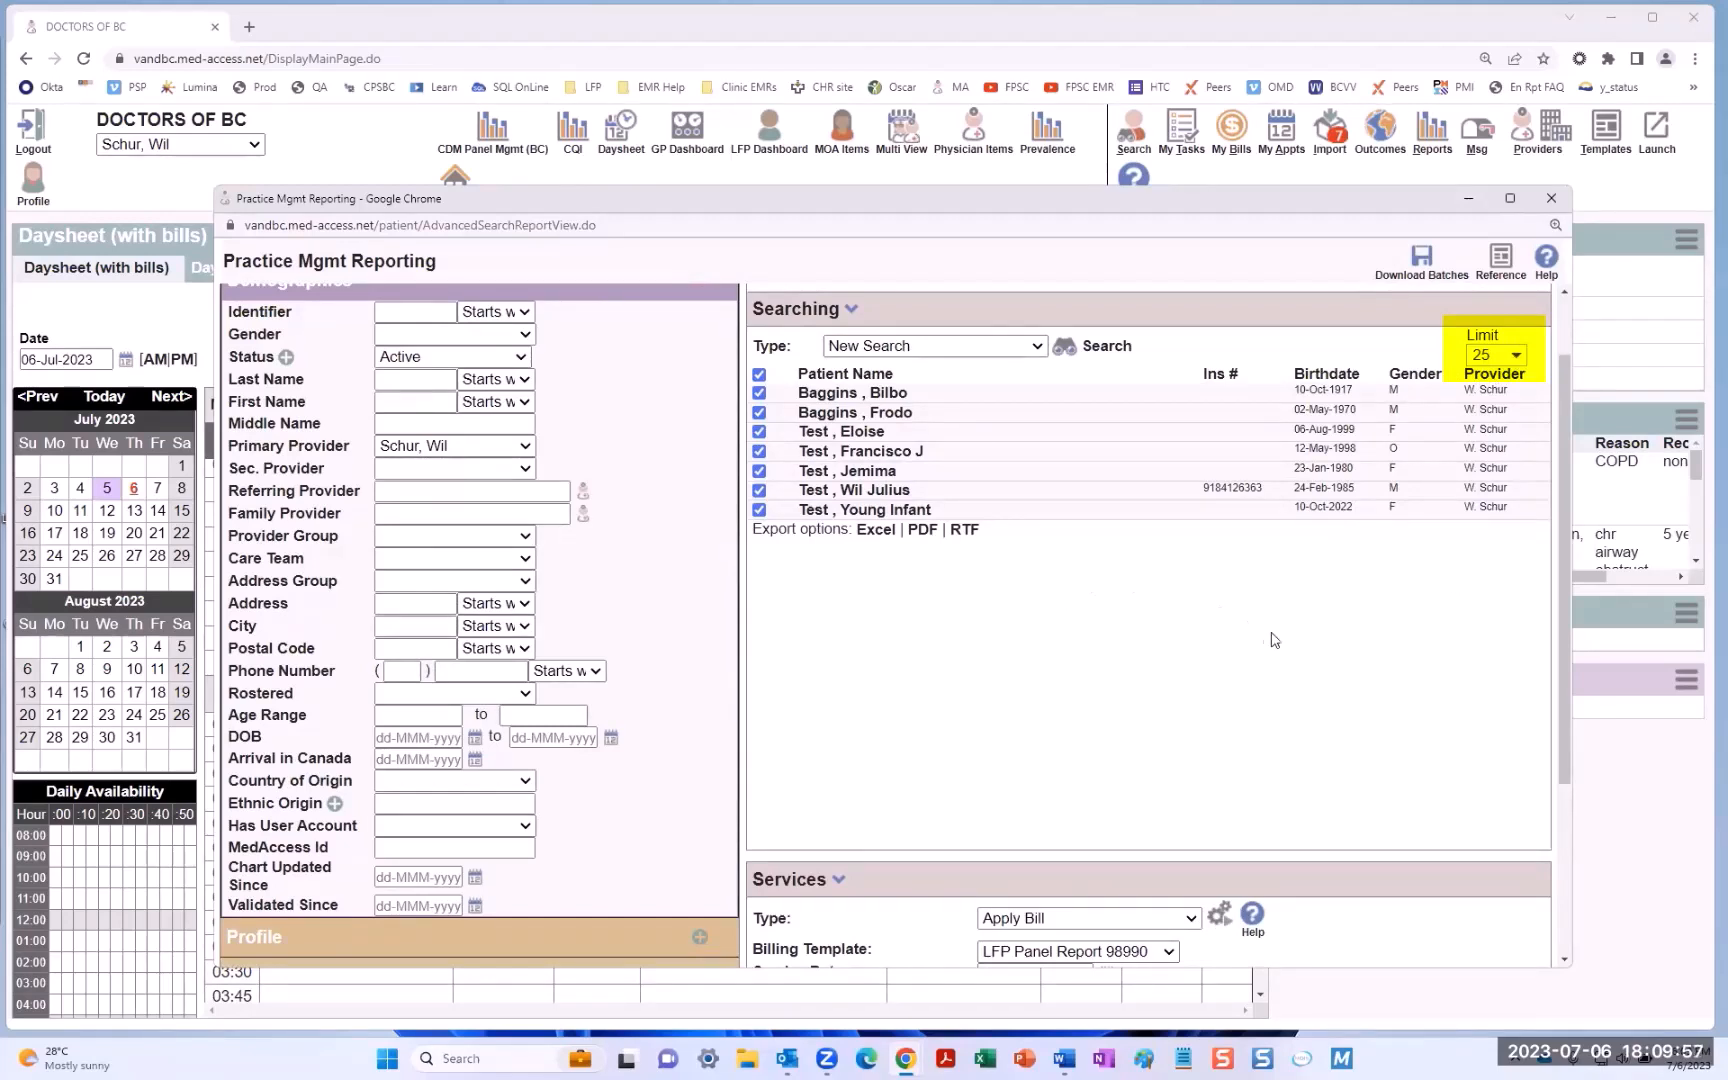
left_click(1519, 357)
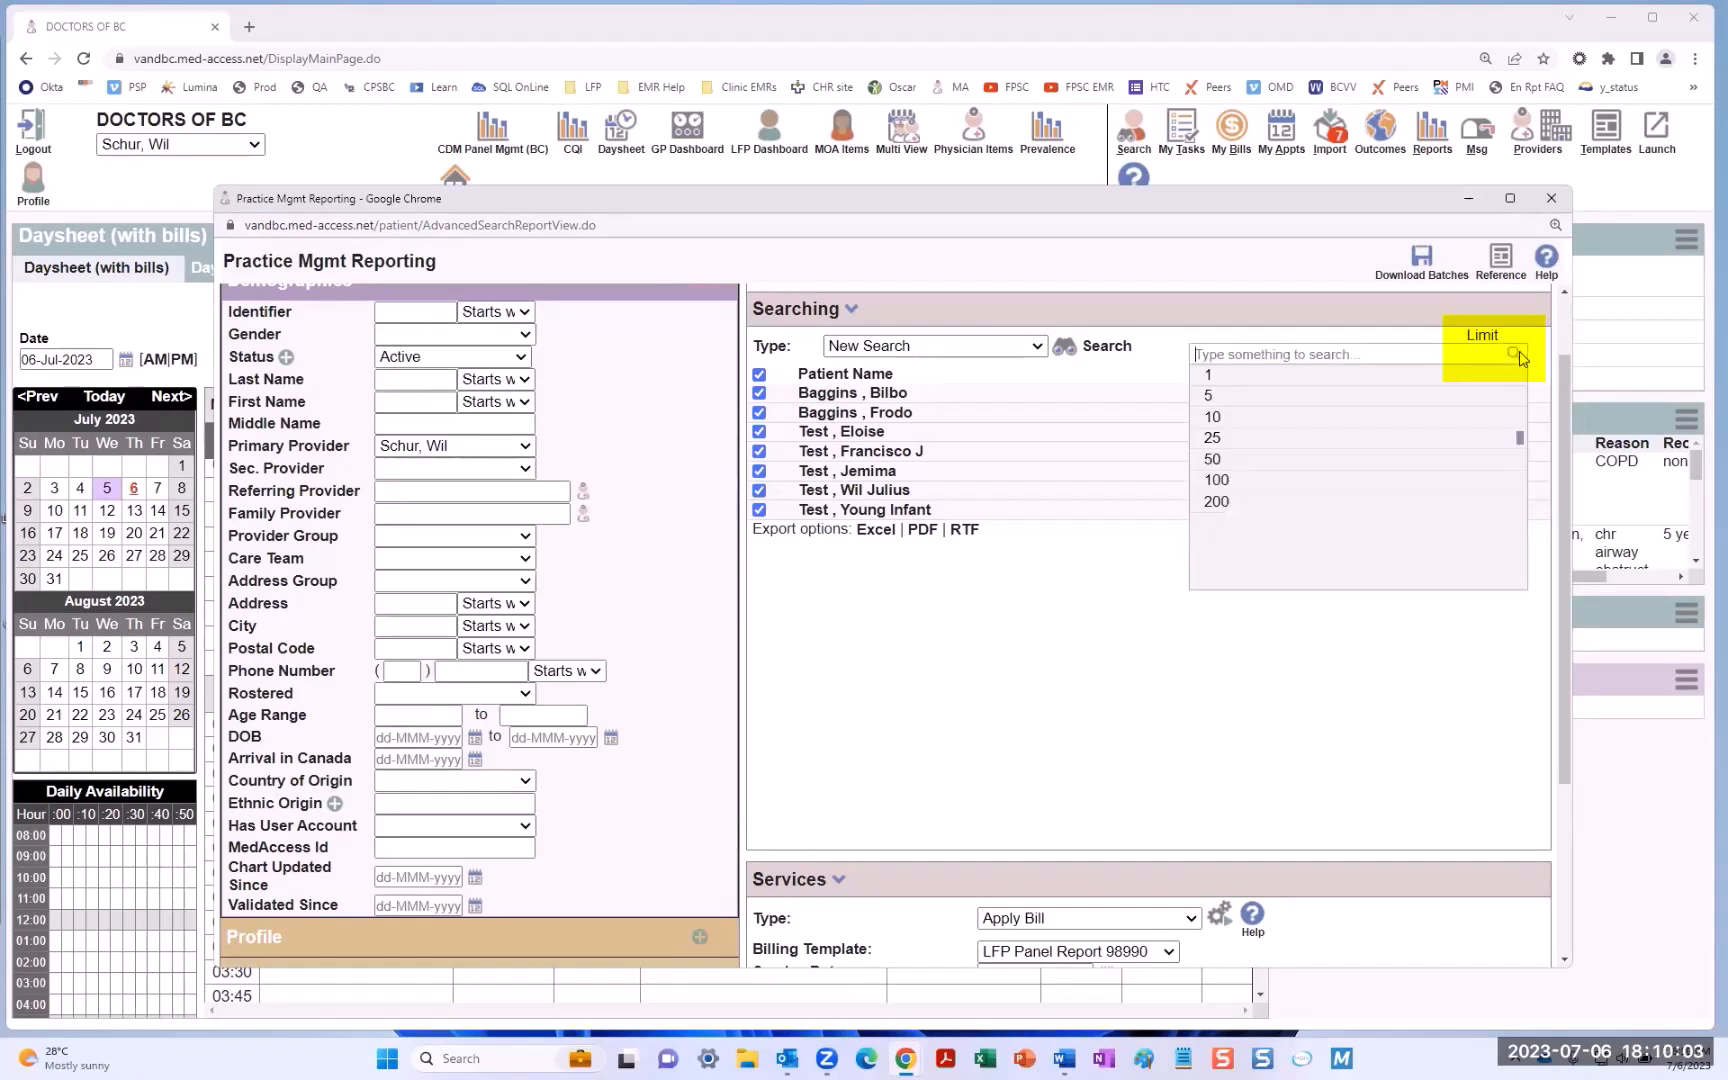
left_click(1245, 510)
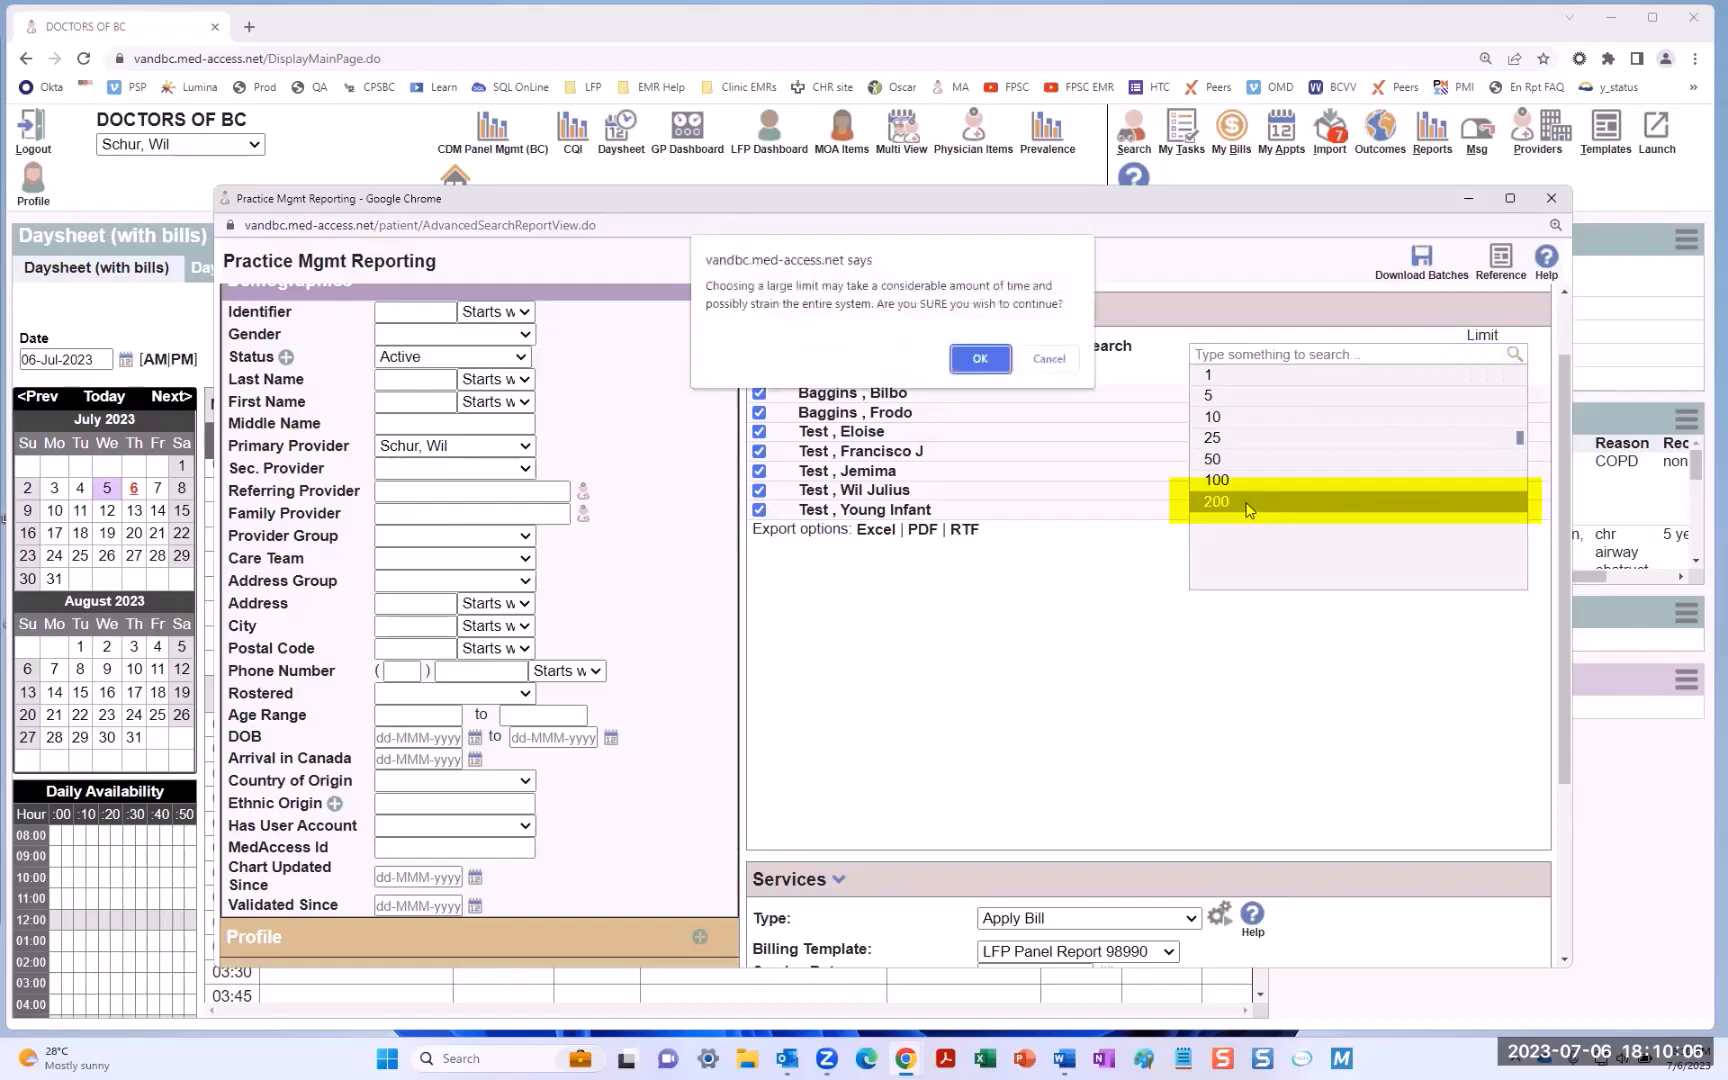
left_click(982, 362)
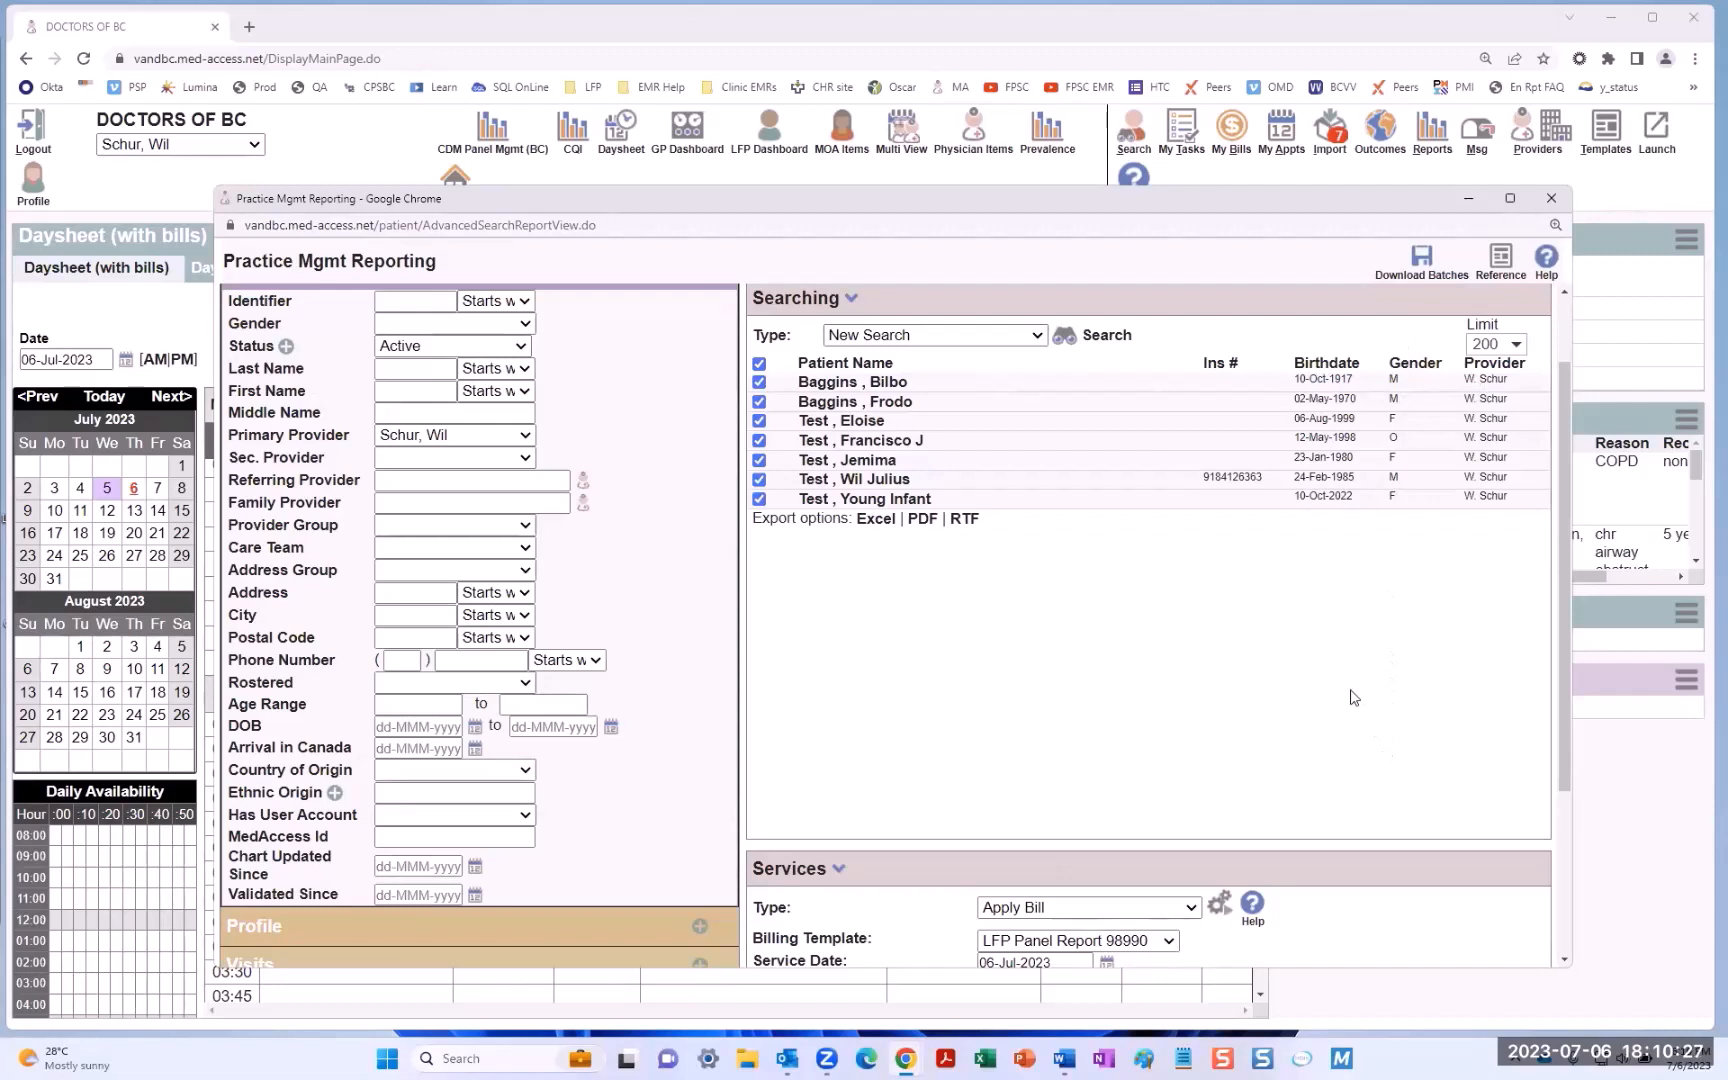
- Run the Apply Bill service for all selected patients, then leave practice management reporting
scroll(1338, 675, "down", 1)
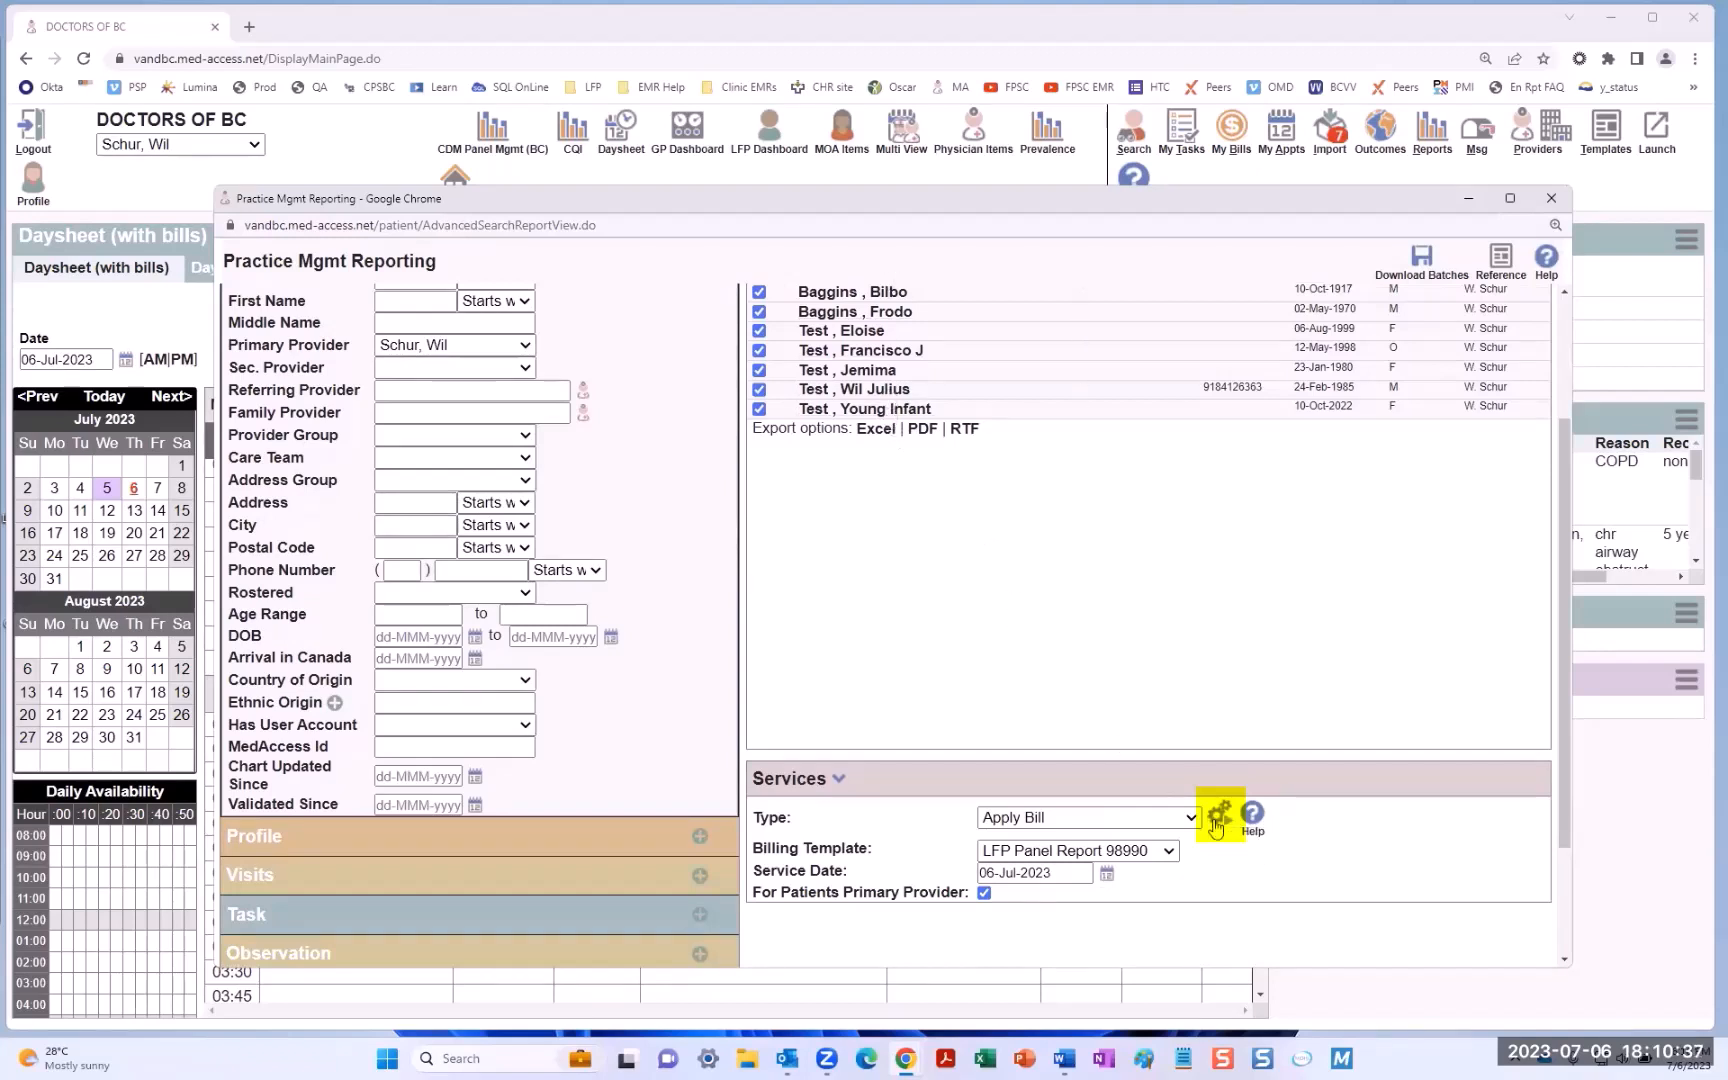
scroll(1138, 667, "up", 2)
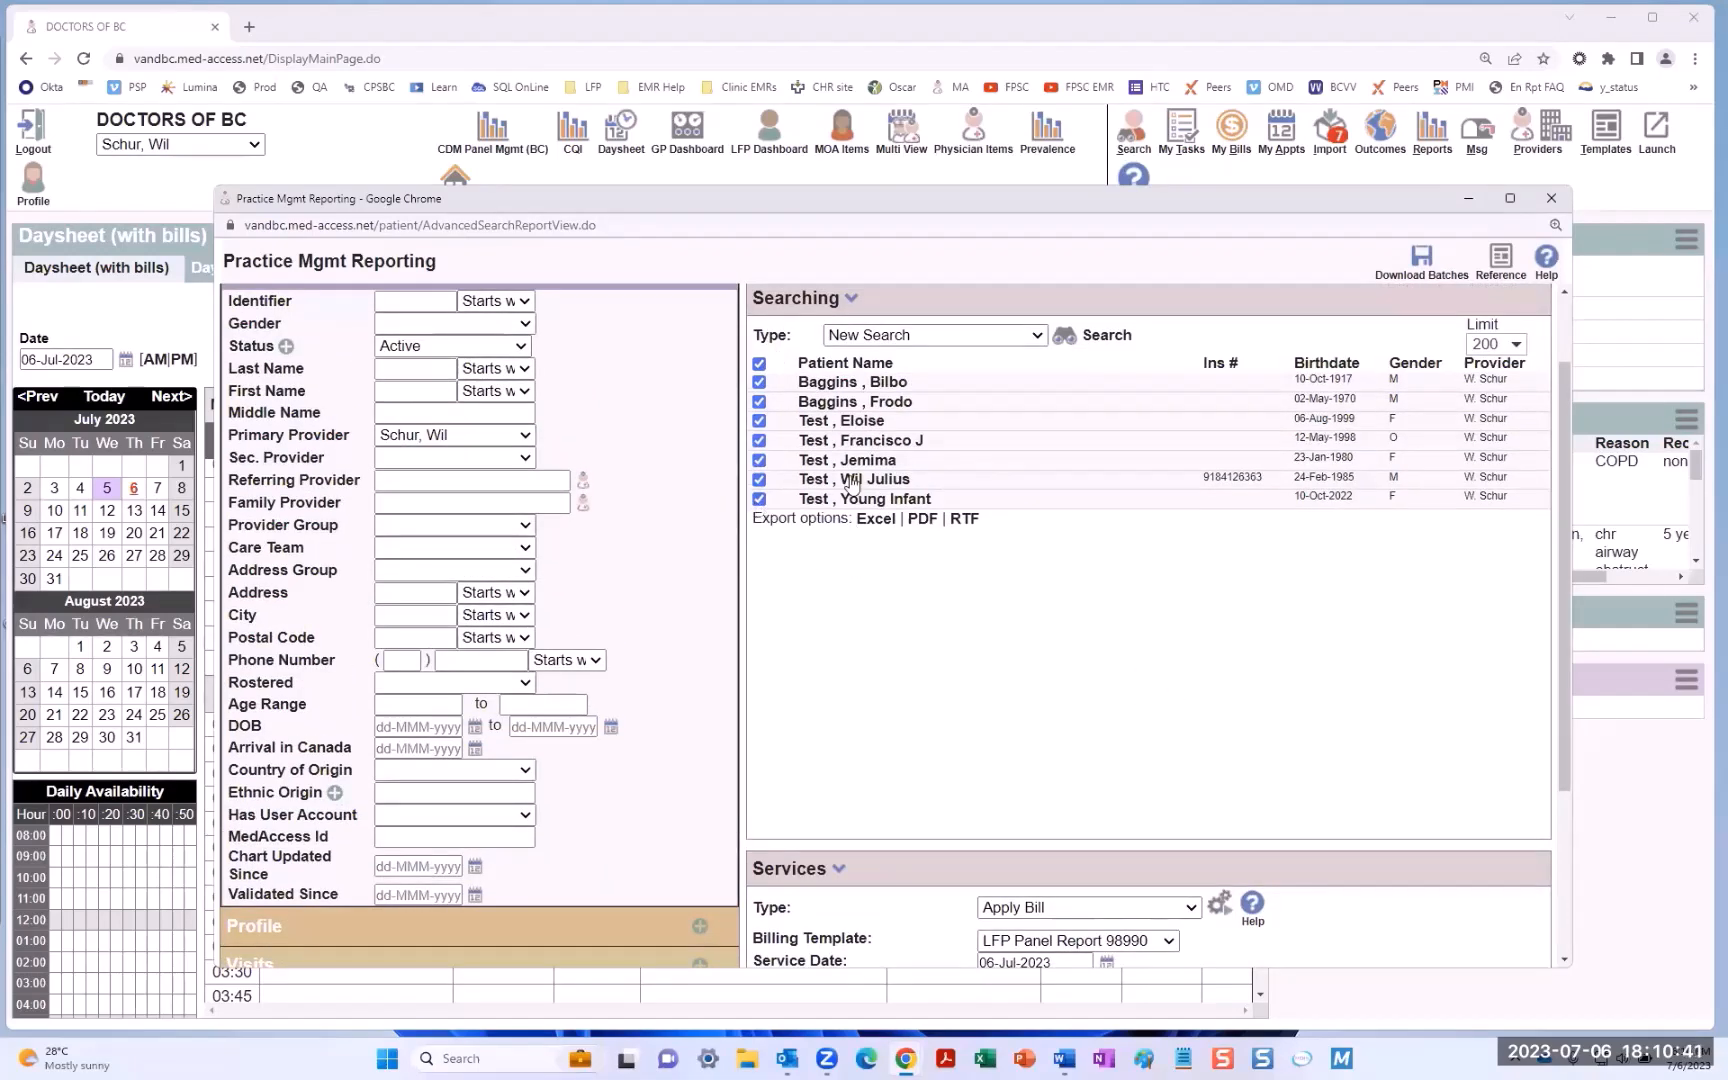
left_click(759, 401)
scroll(1137, 670, "down", 2)
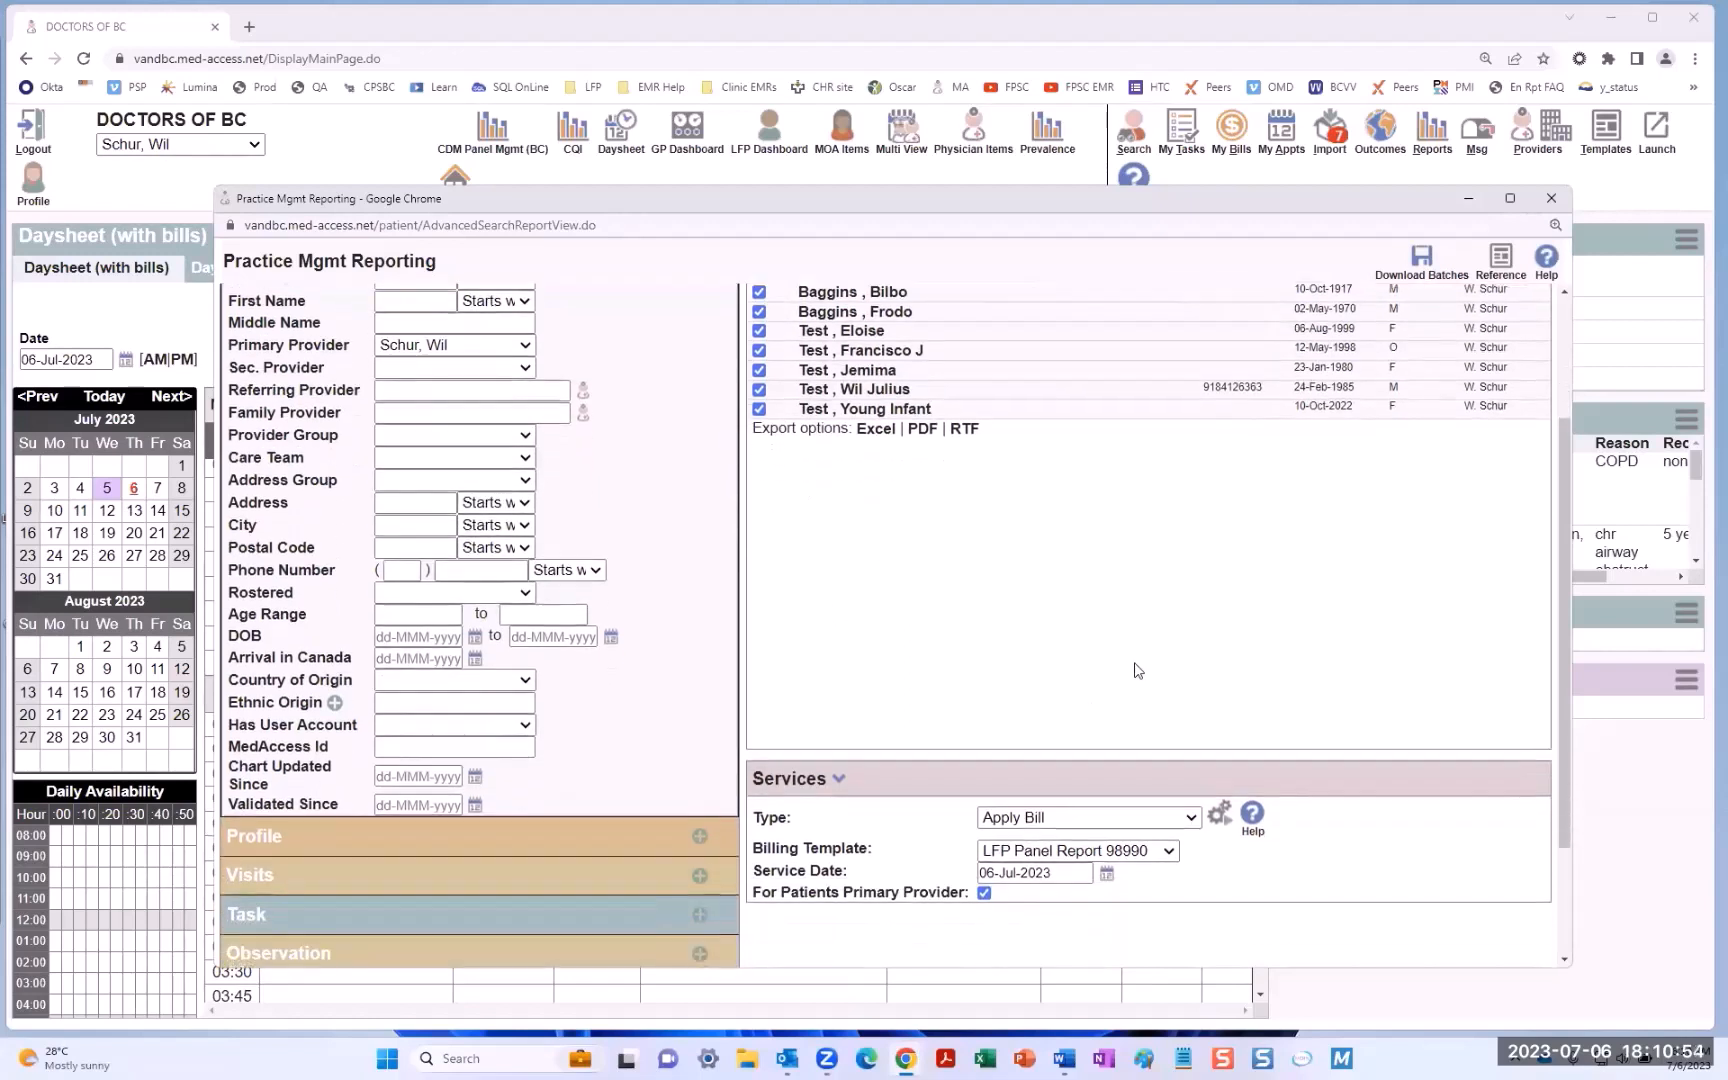
left_click(1222, 815)
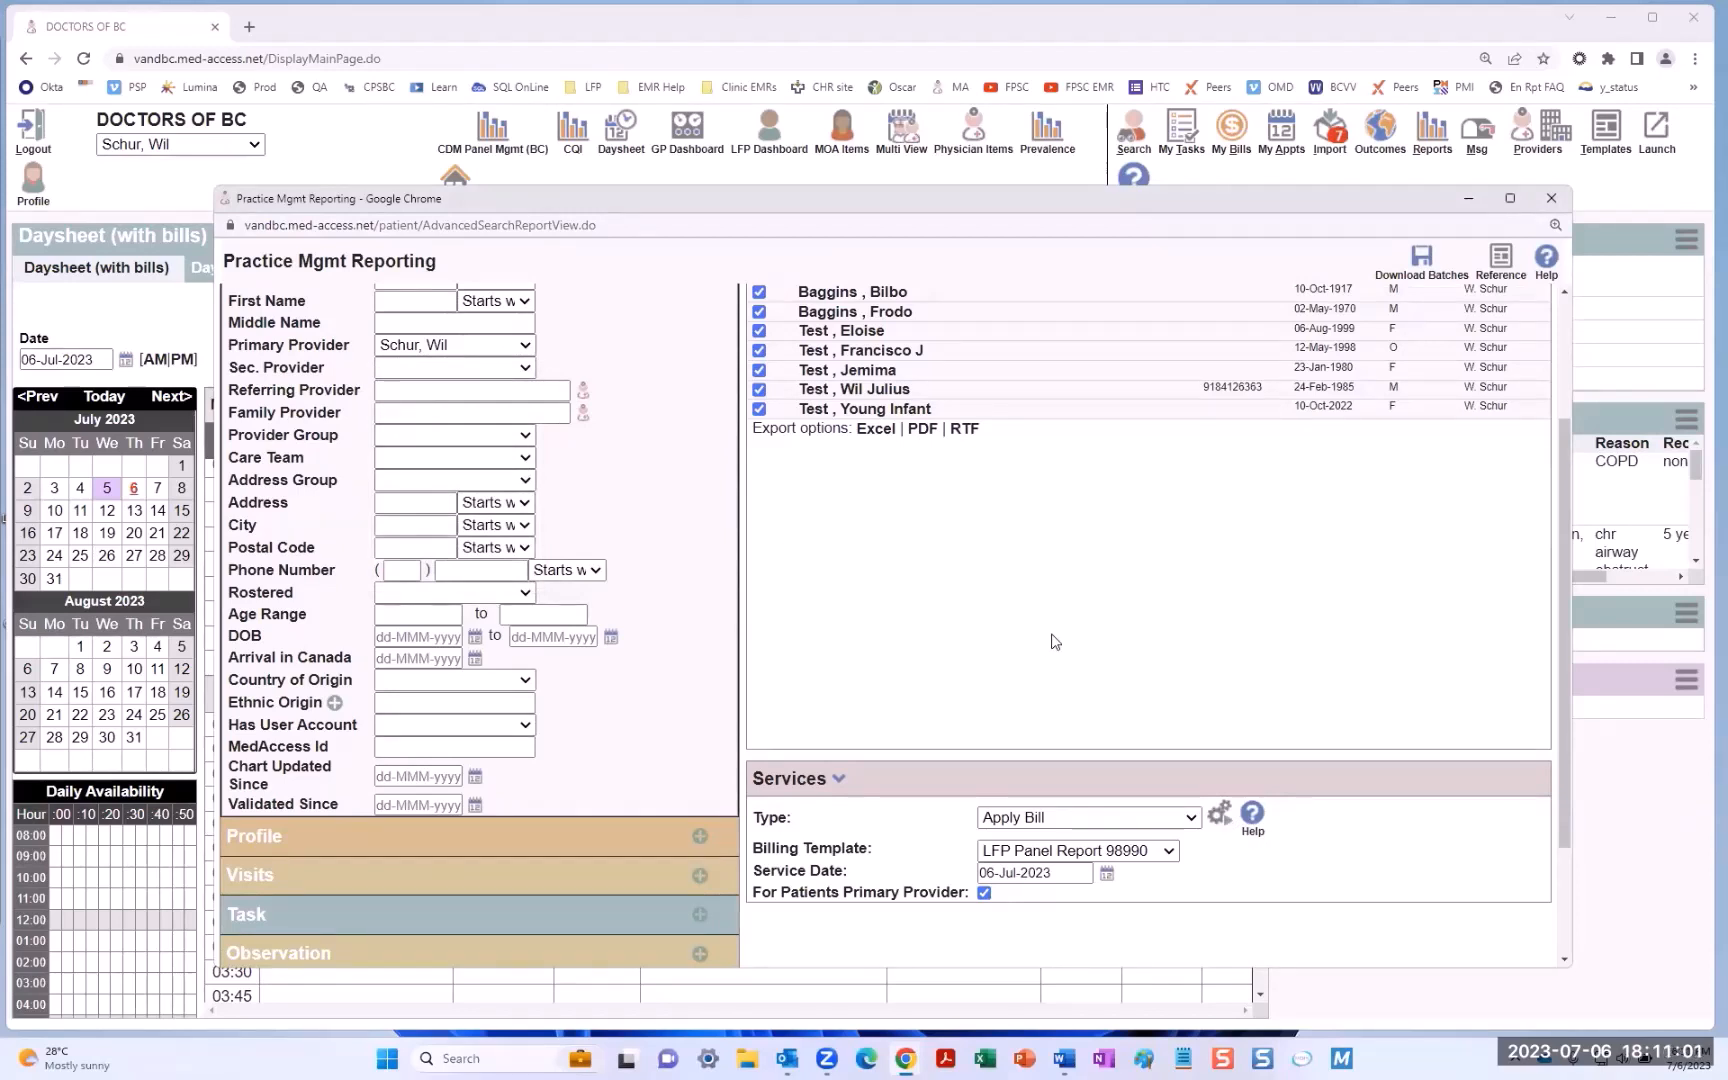
scroll(1152, 645, "up", 1)
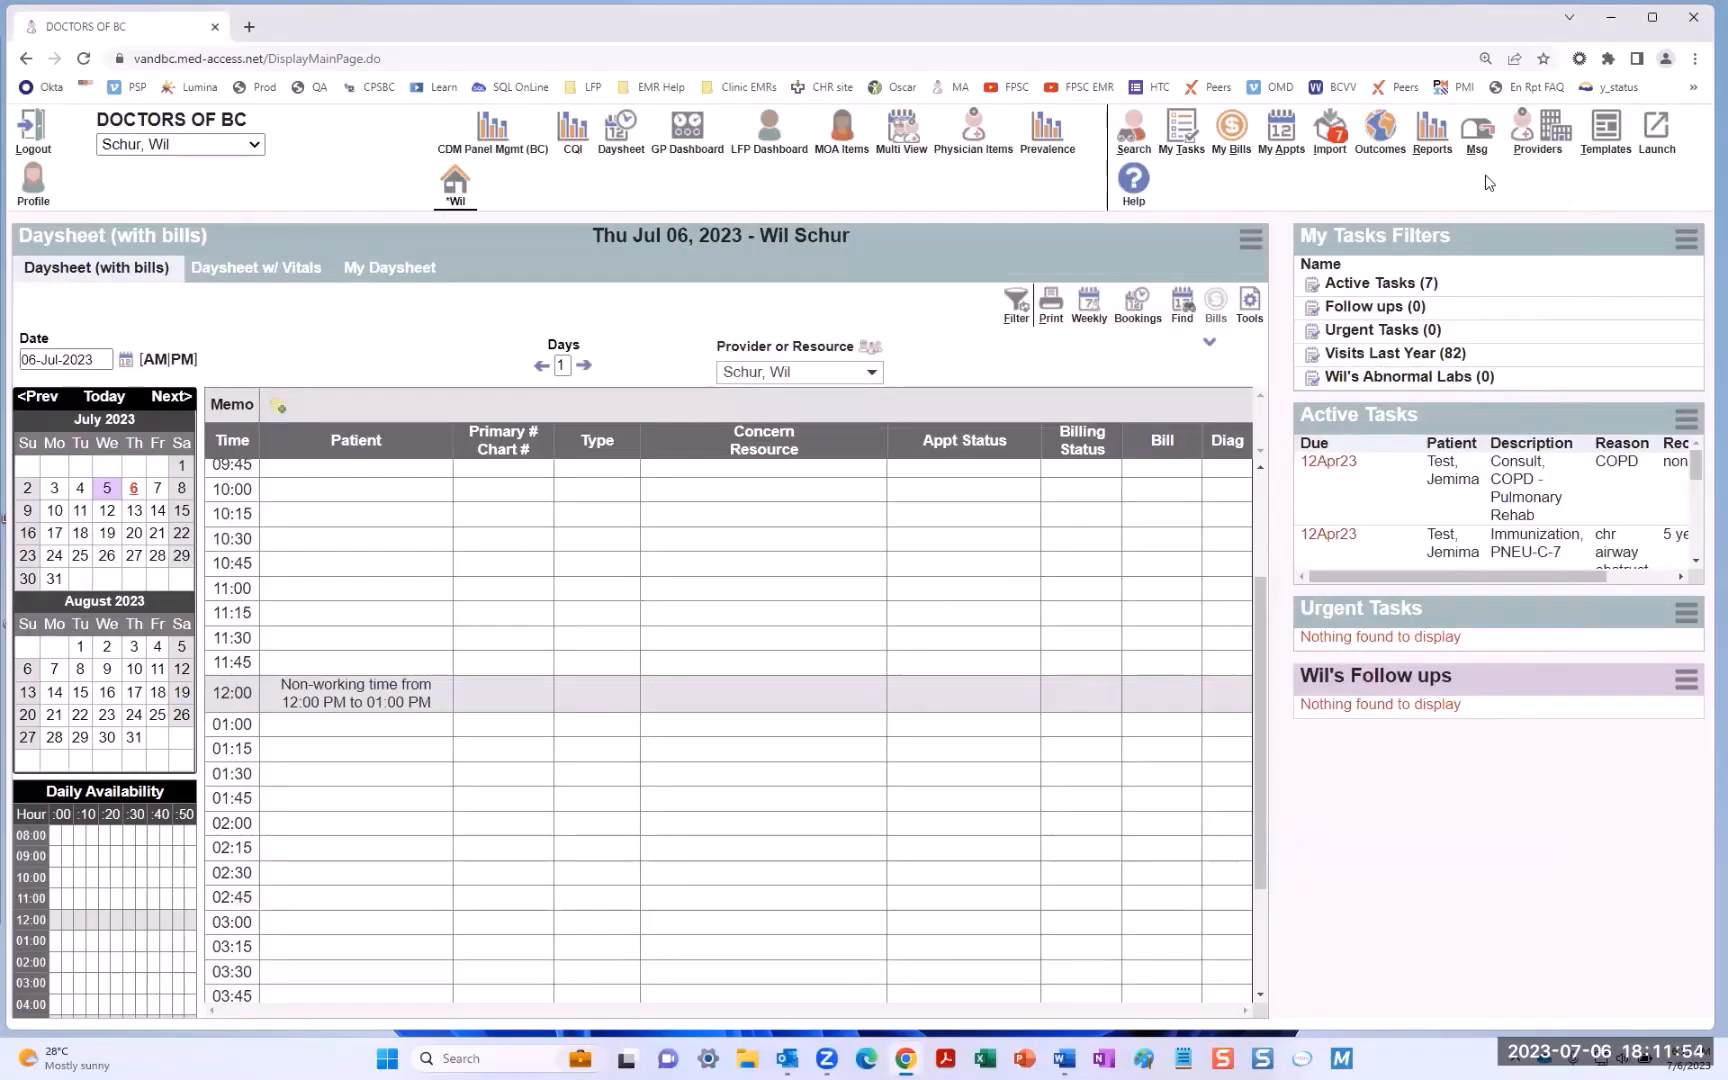
- Open the provider's bills and filter them by a start date of Today, Pending status and the billing physician as attending provider
left_click(1233, 132)
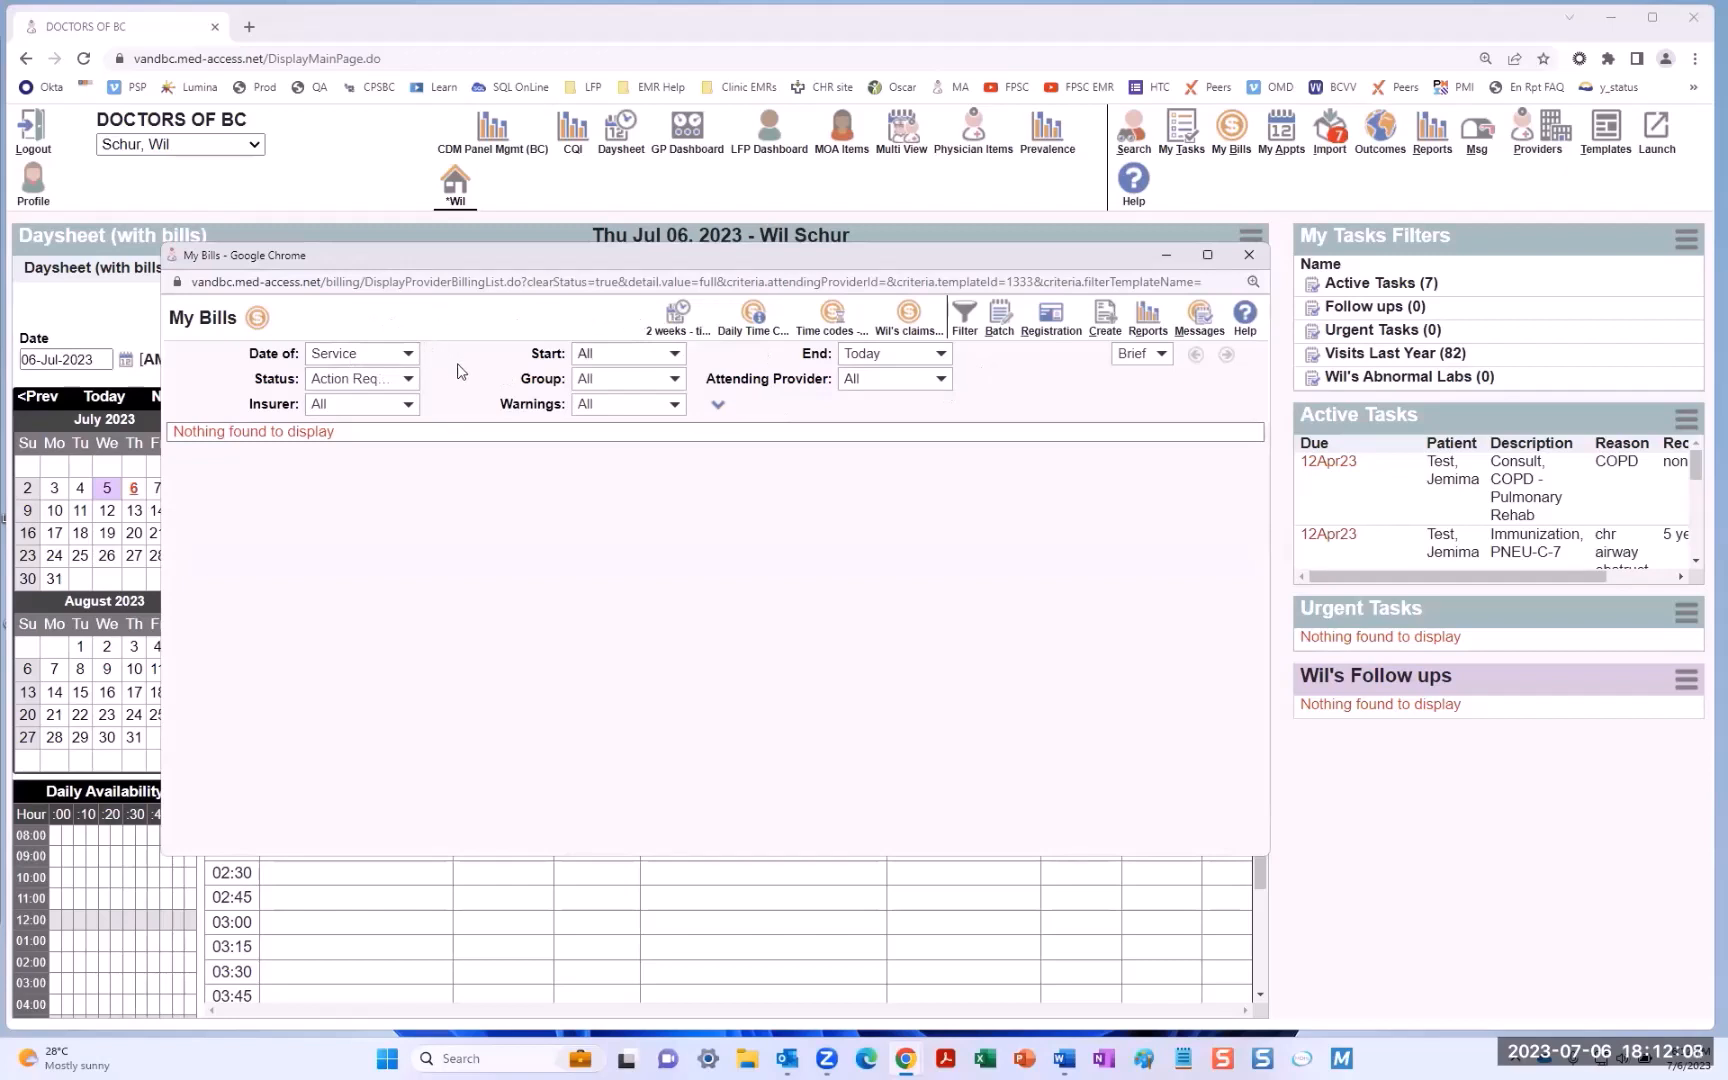
left_click(675, 356)
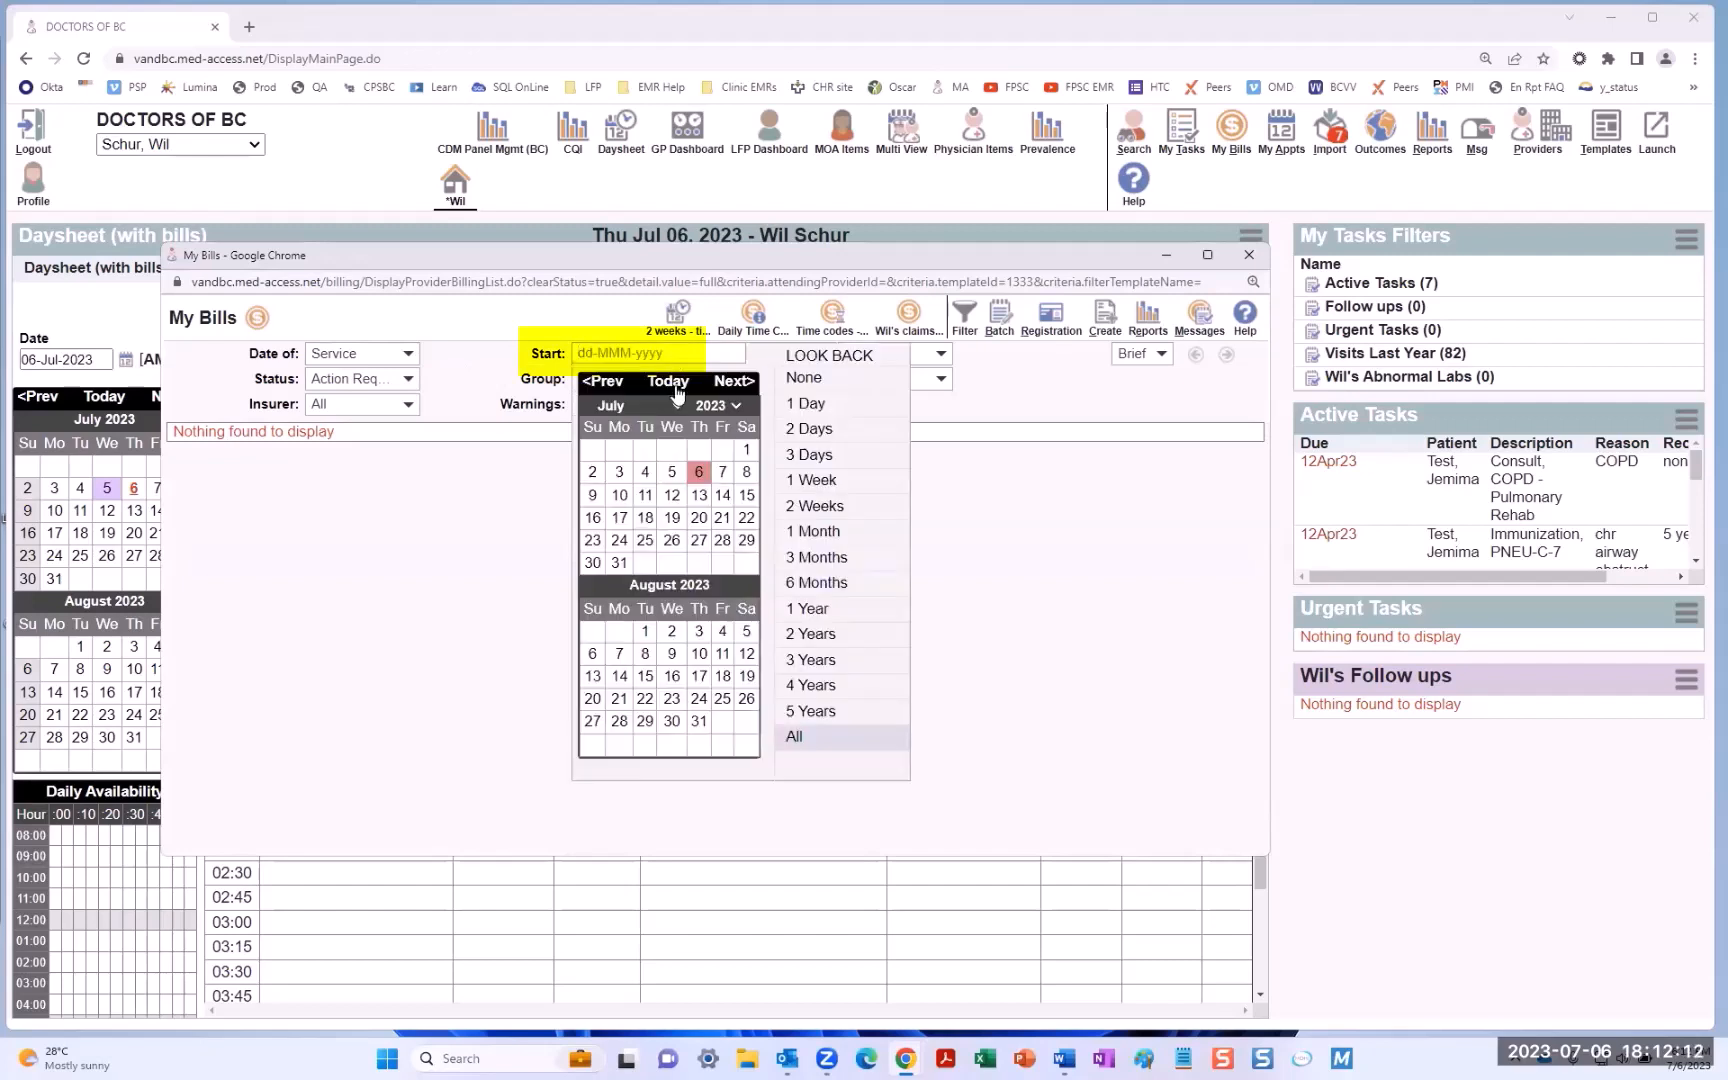
left_click(671, 383)
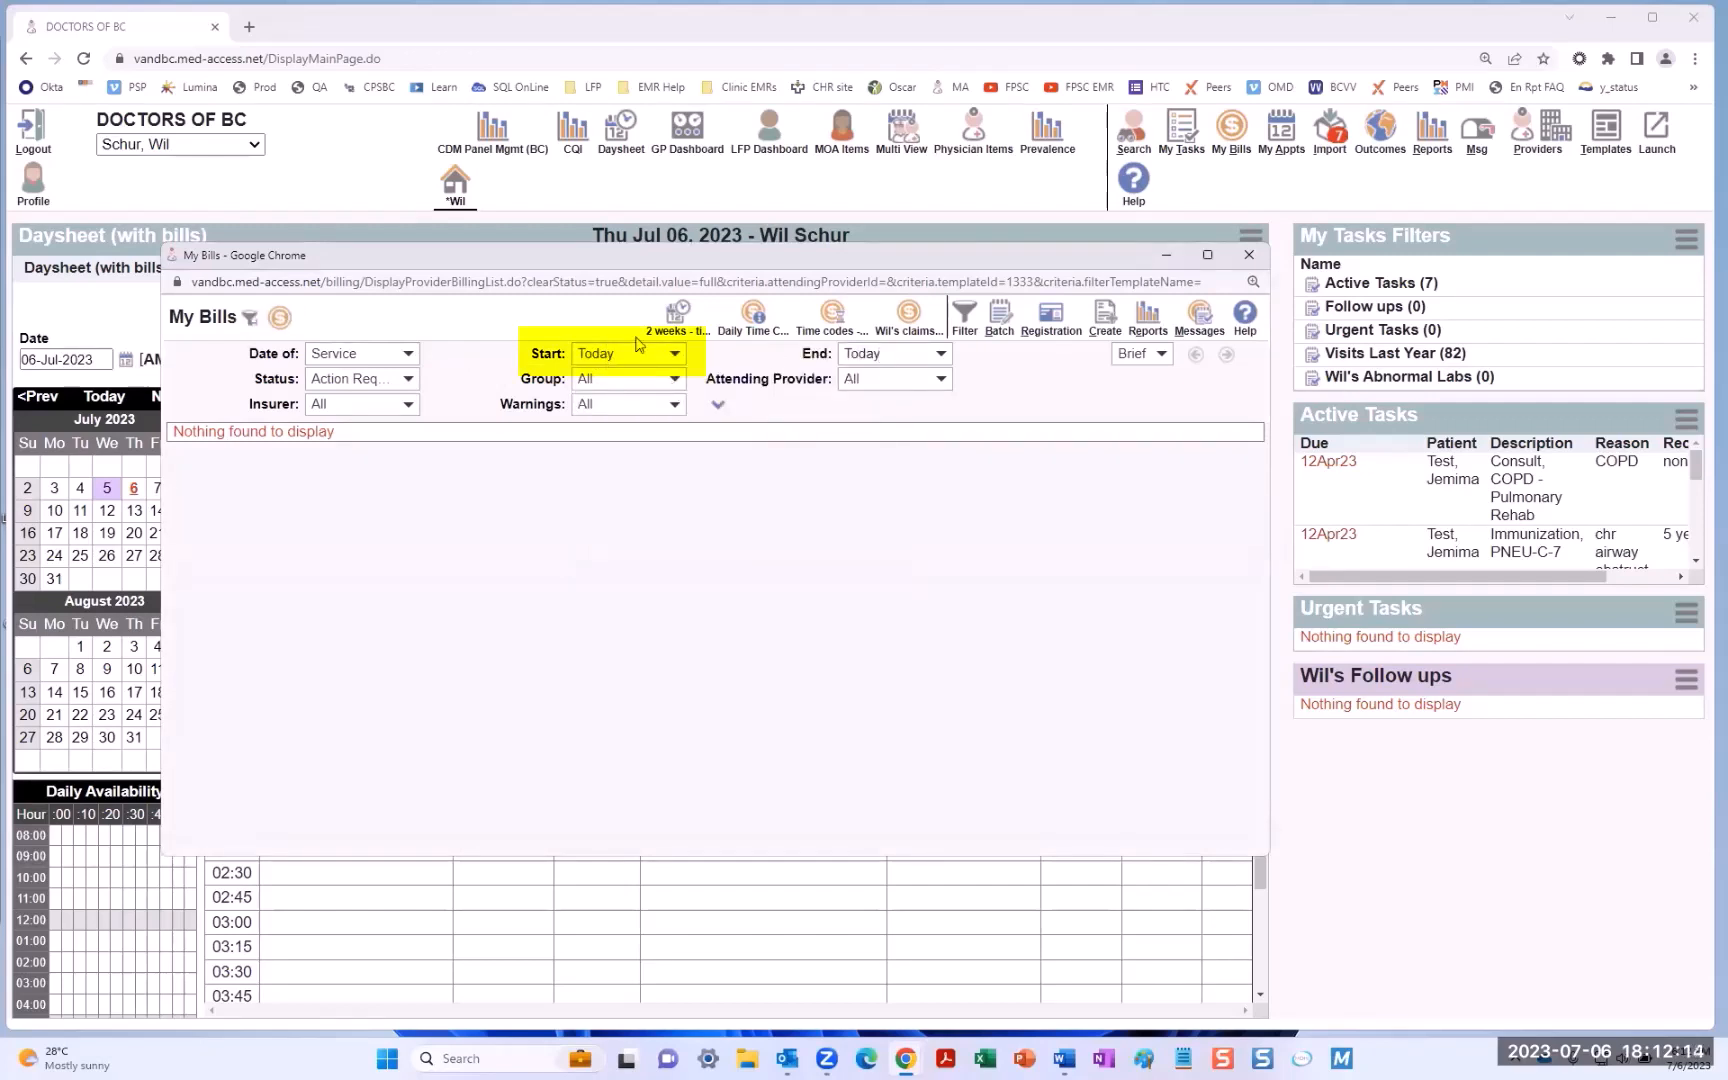
left_click(409, 381)
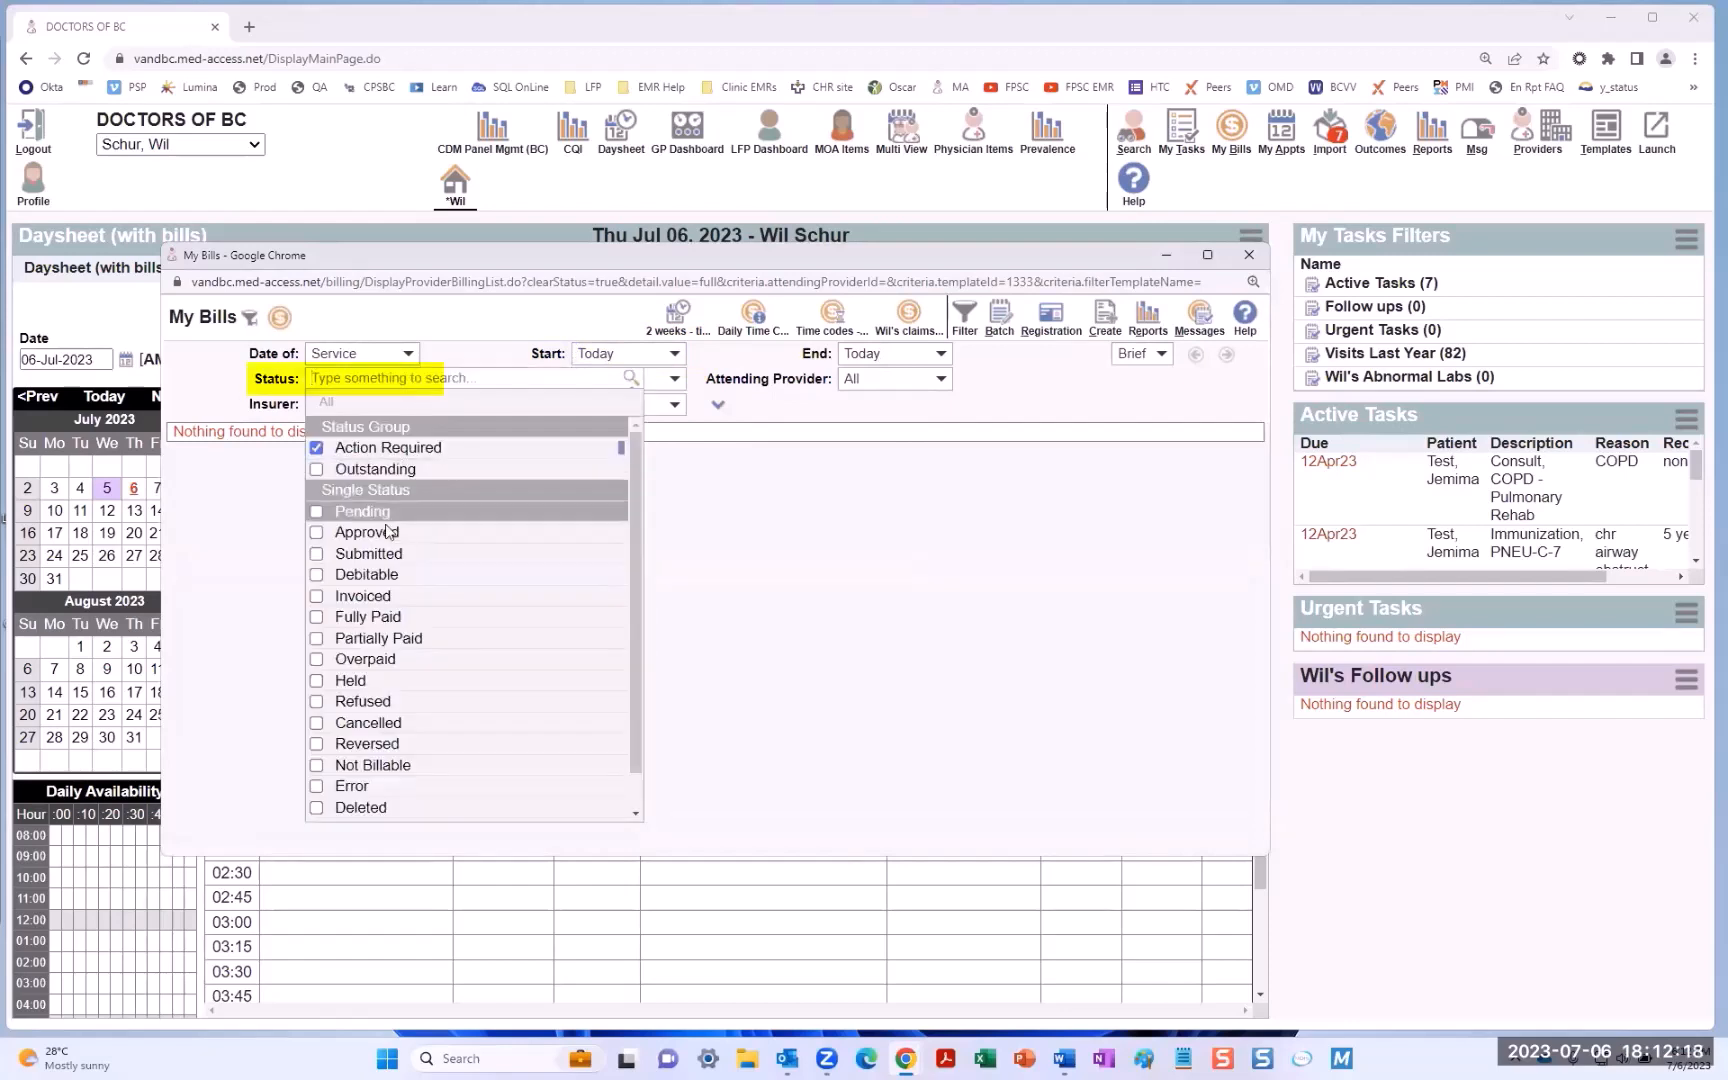
left_click(335, 513)
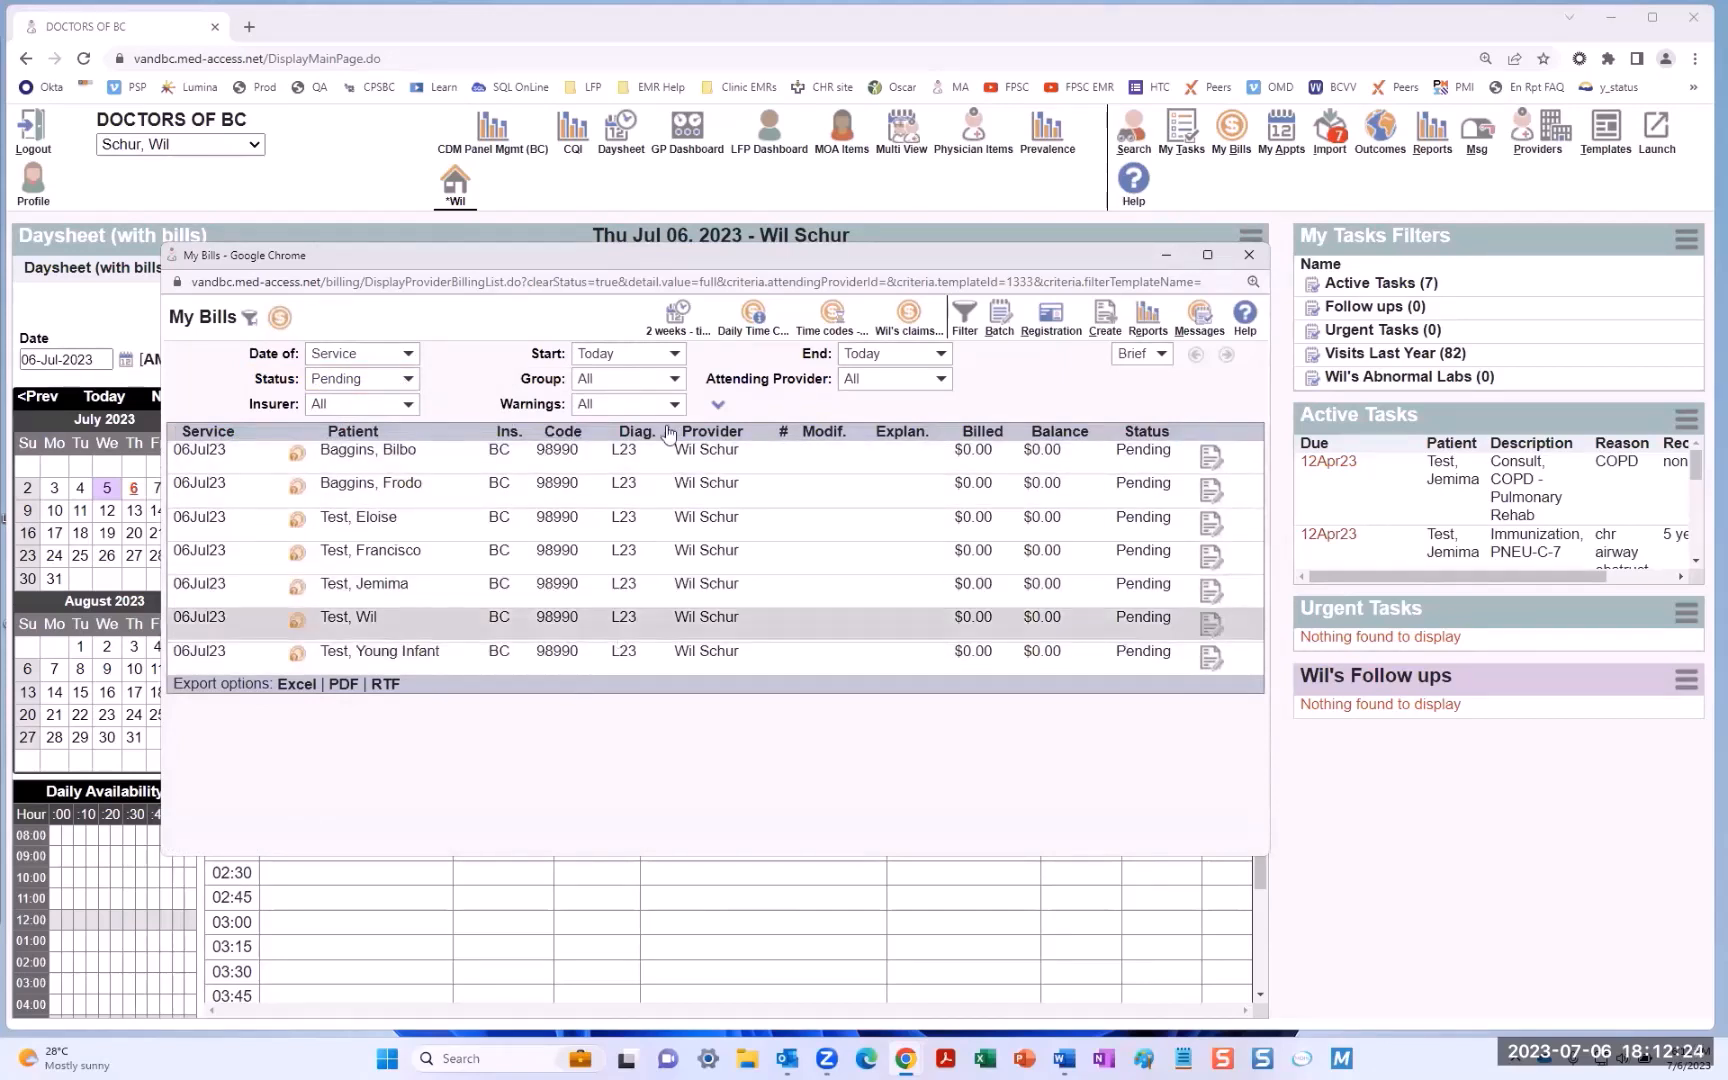
left_click(945, 380)
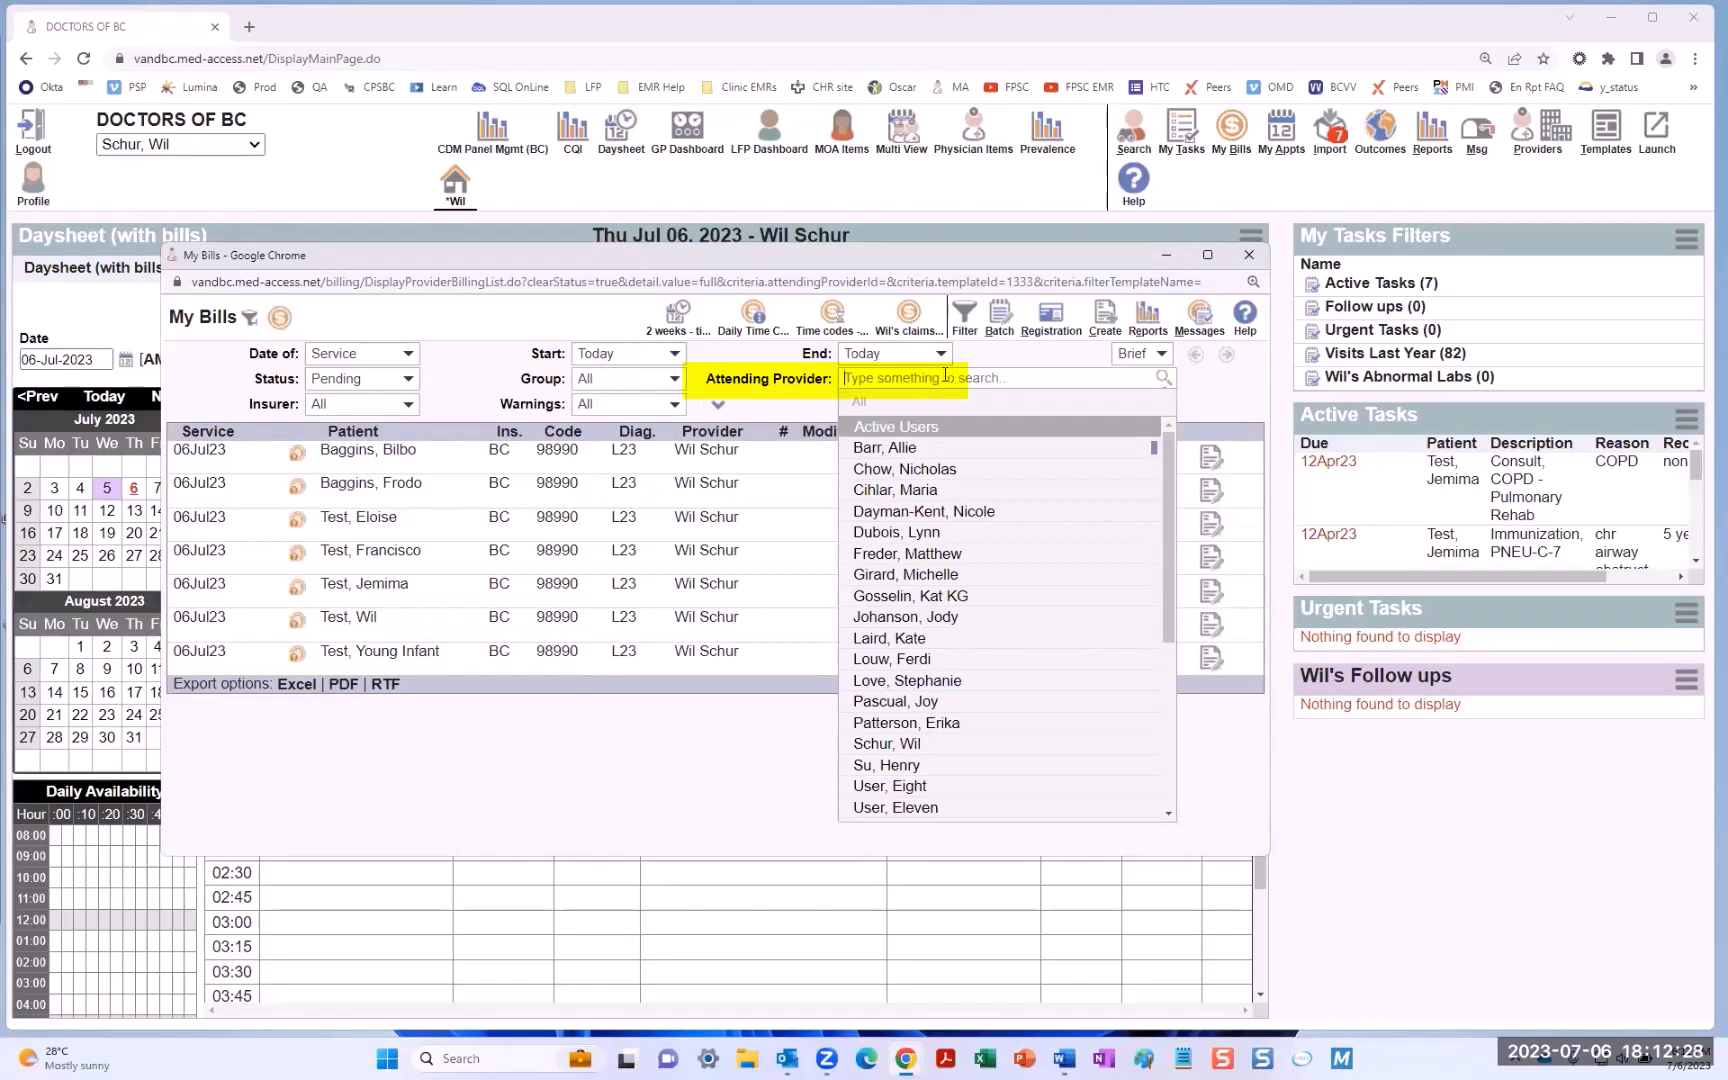
left_click(911, 745)
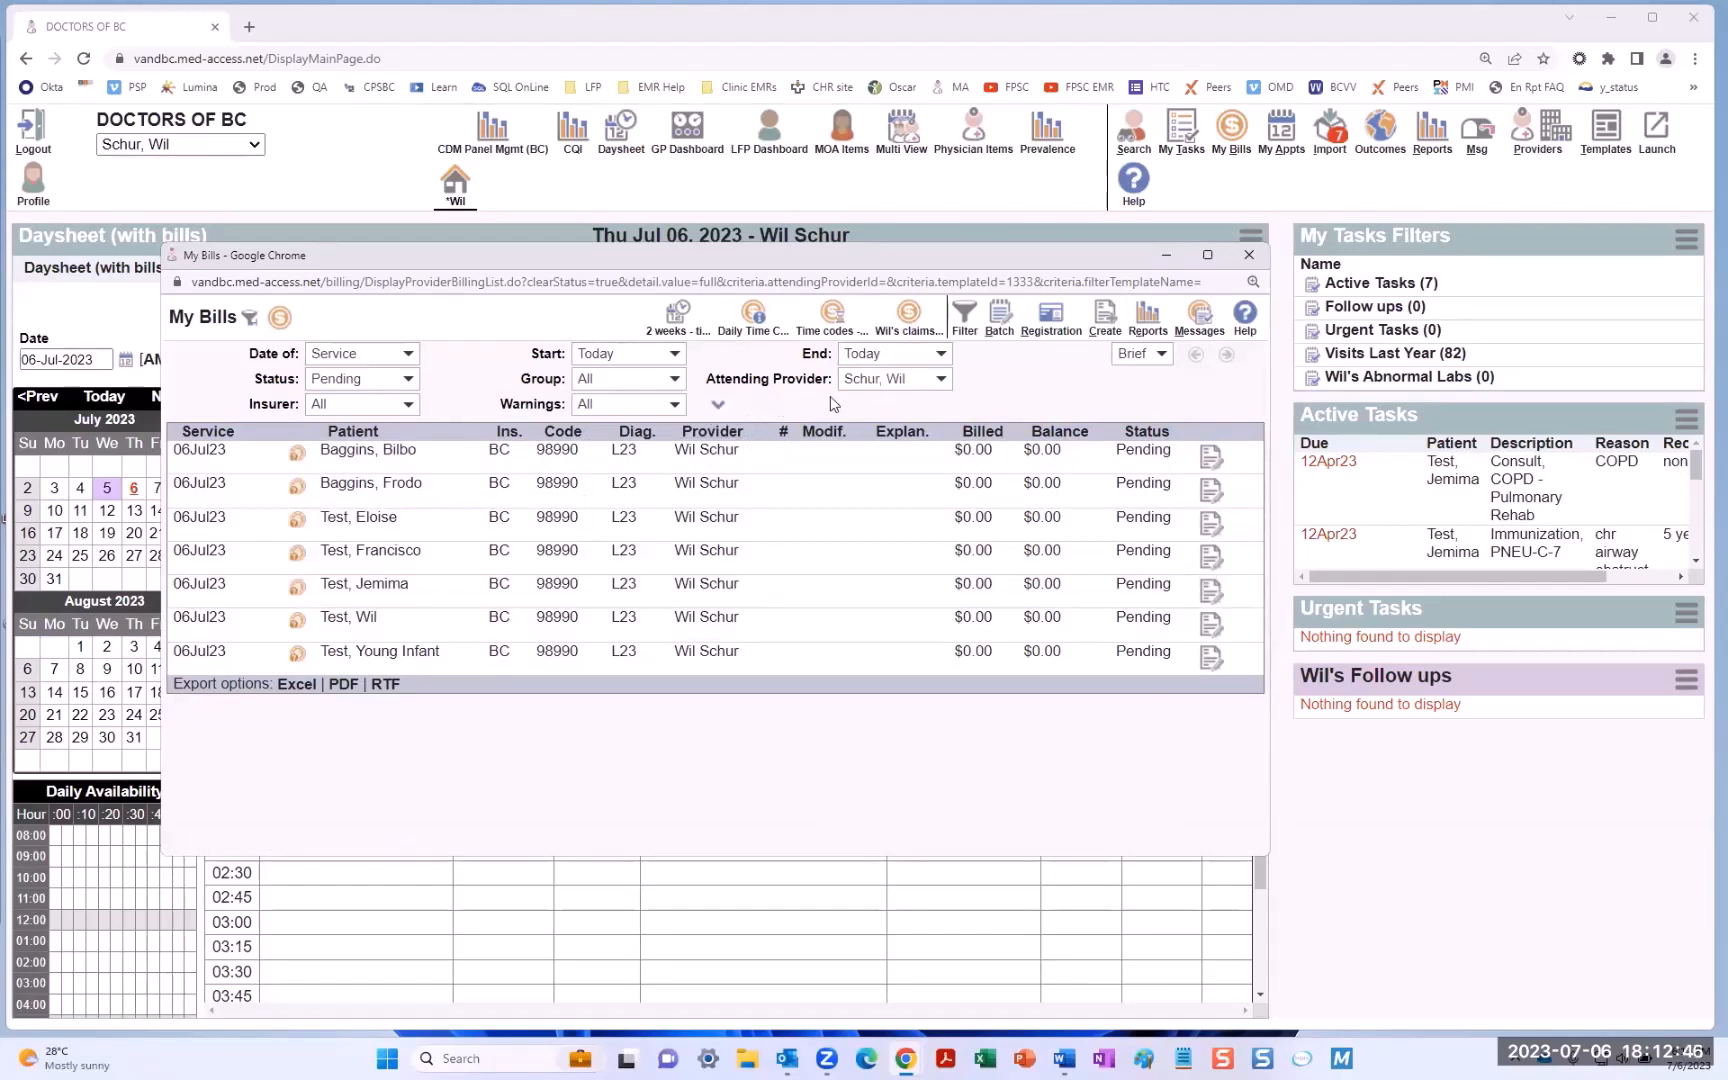
- Add a Billing Code criterion to the bills filter with code 98990 and reopen it to check the selected code
left_click(719, 408)
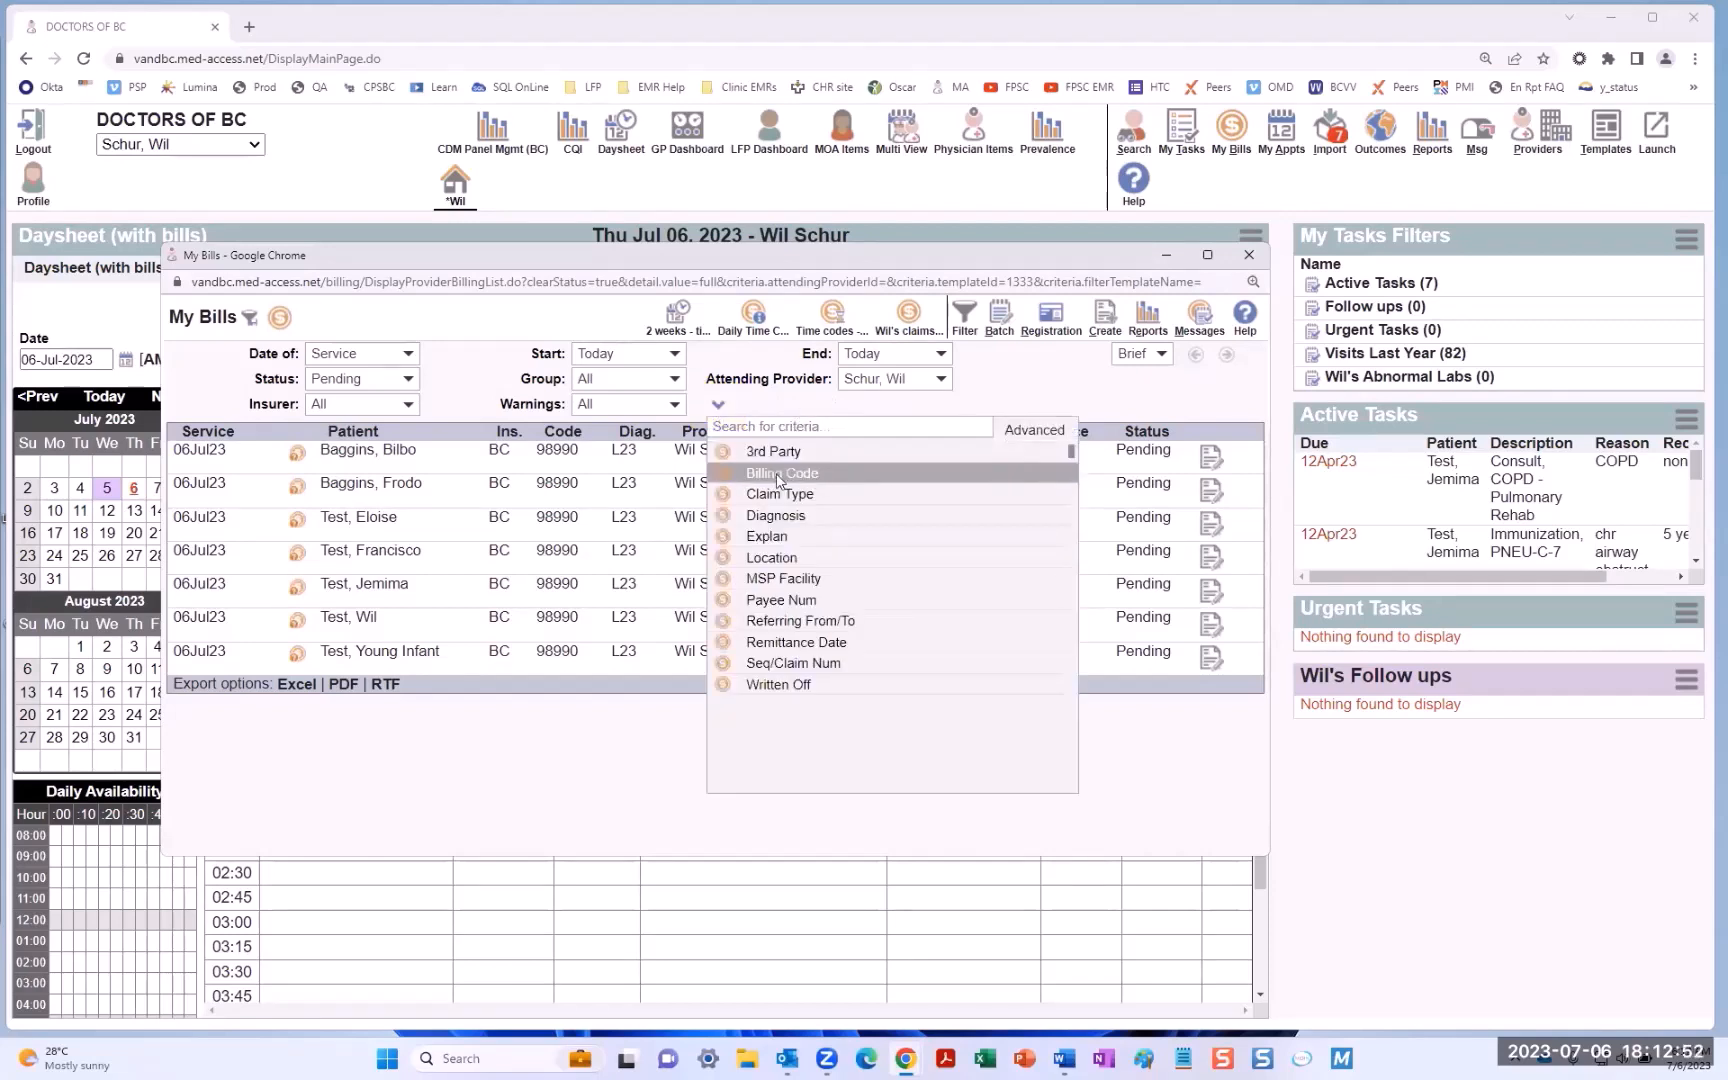
left_click(776, 476)
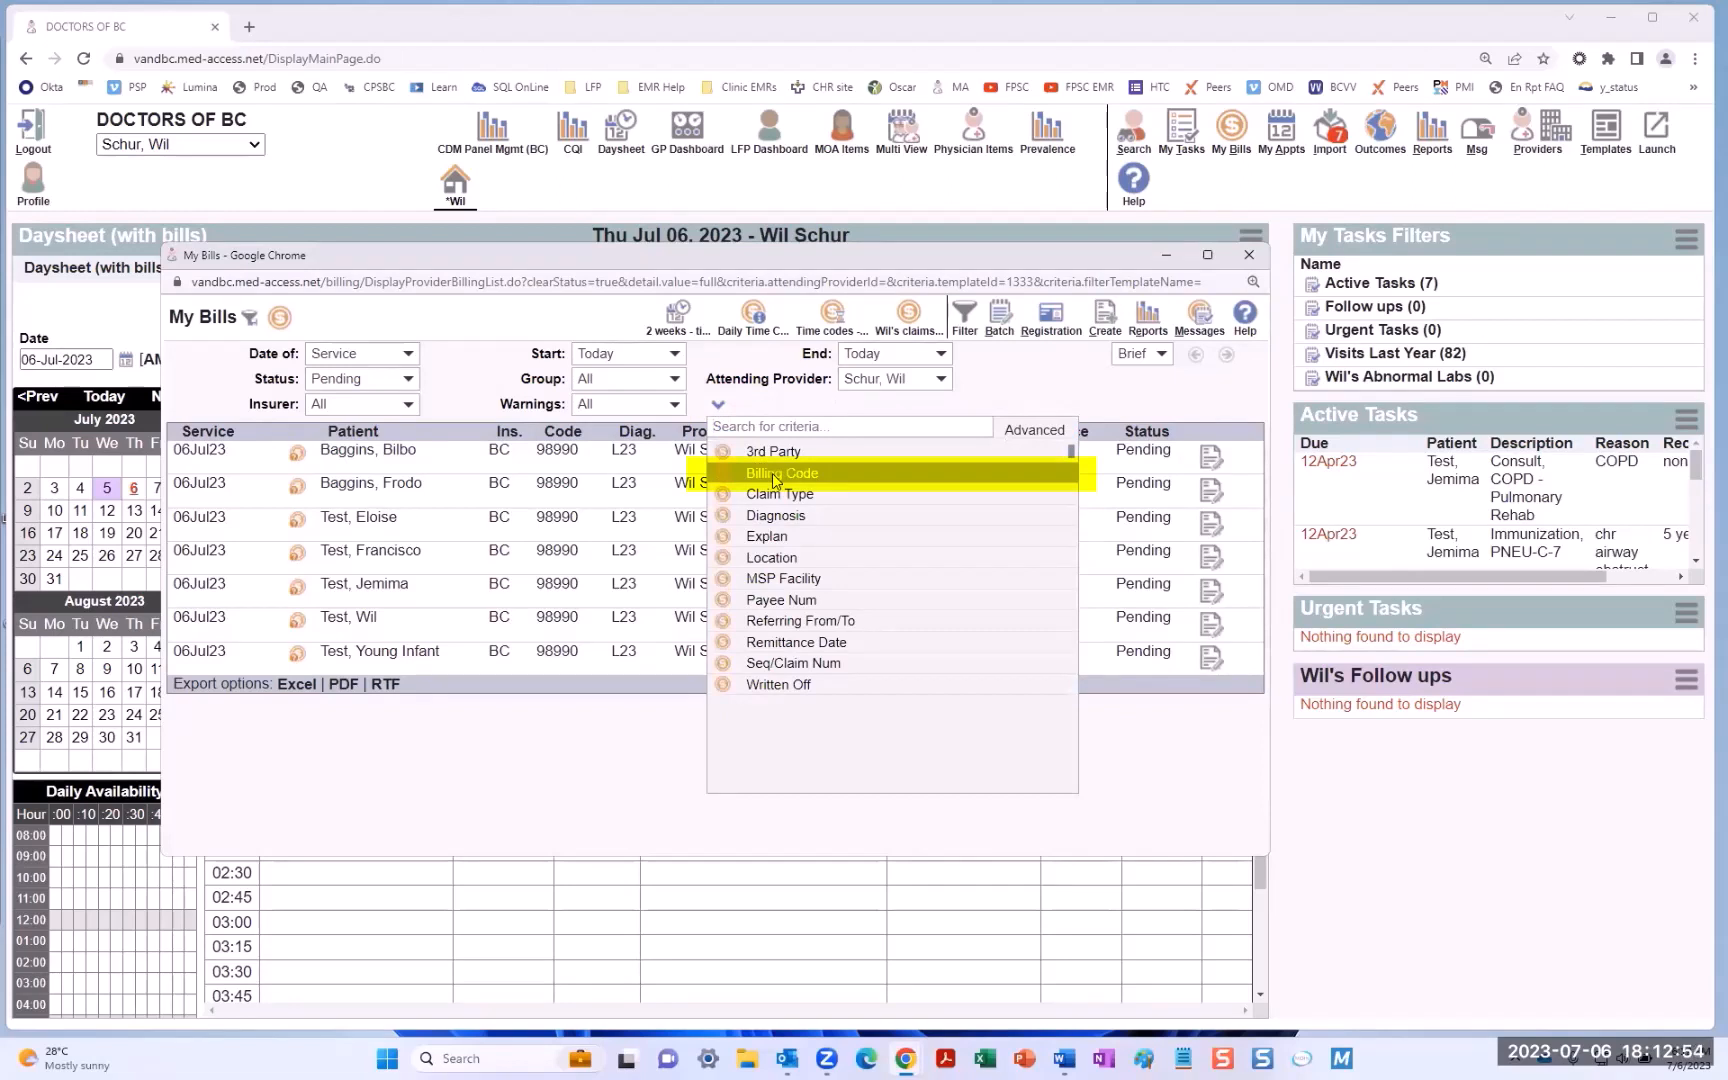
left_click(1068, 405)
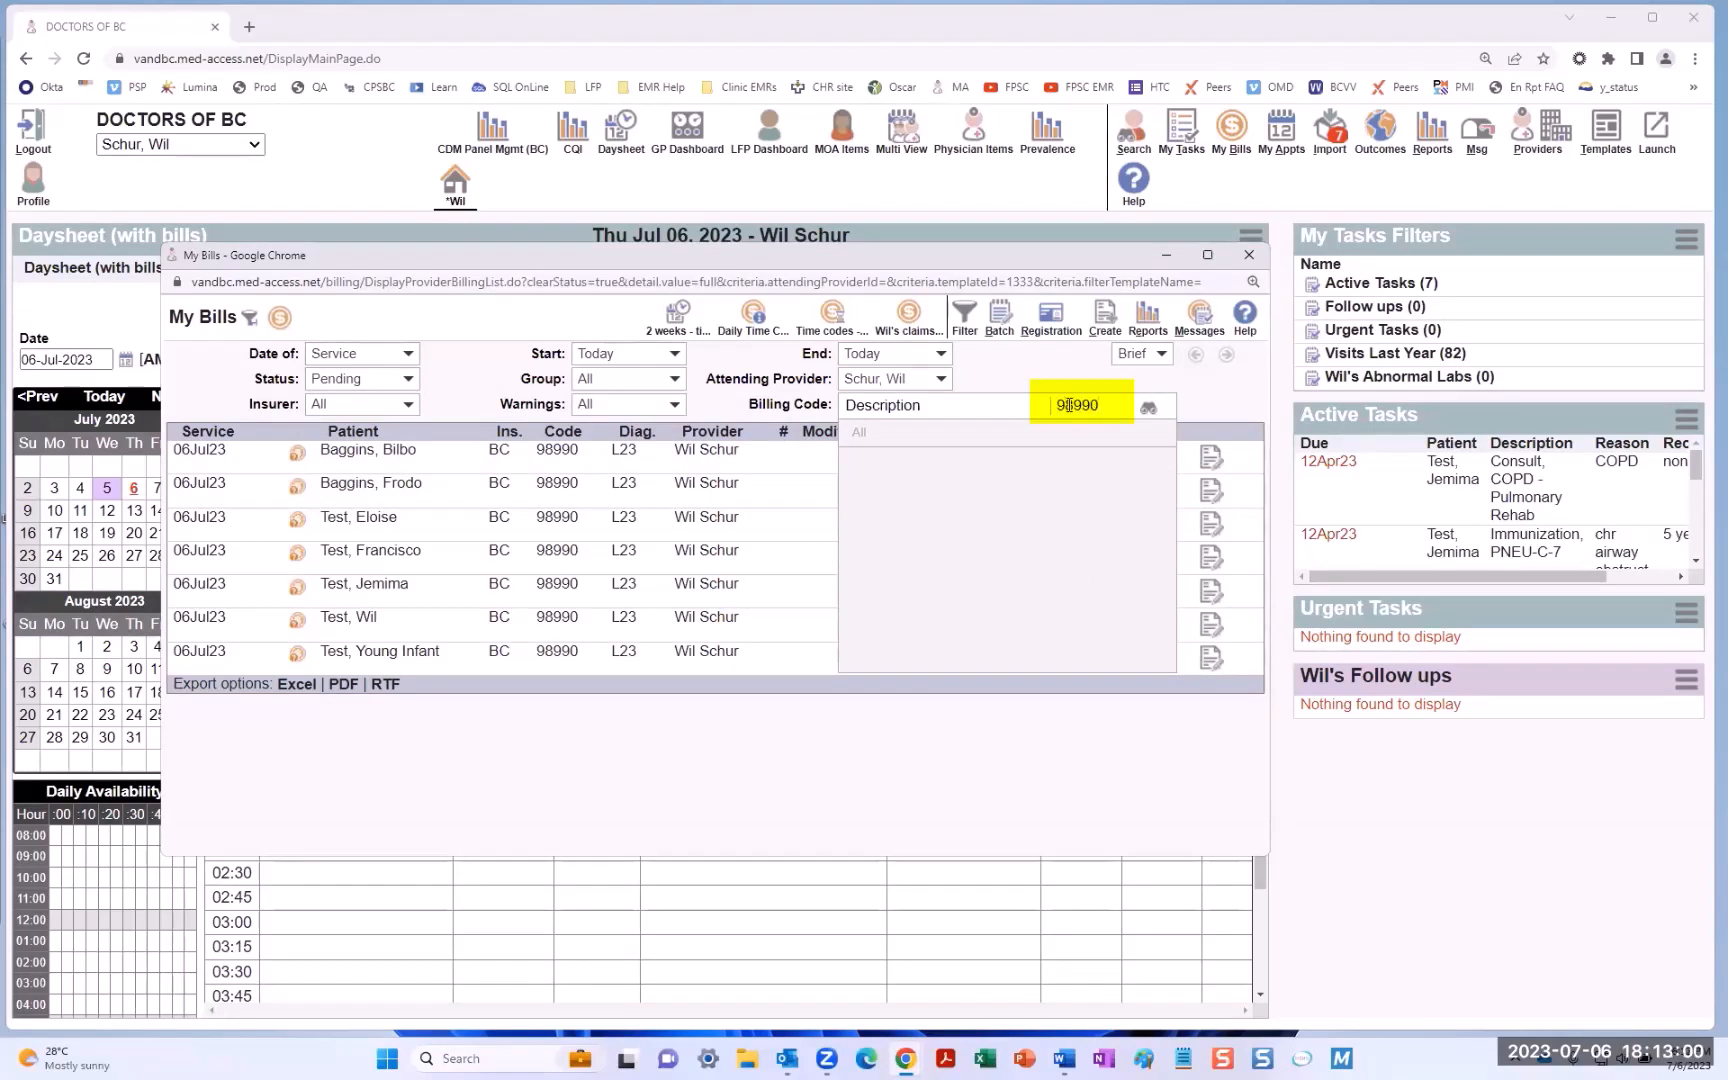
type("98990")
key("Return")
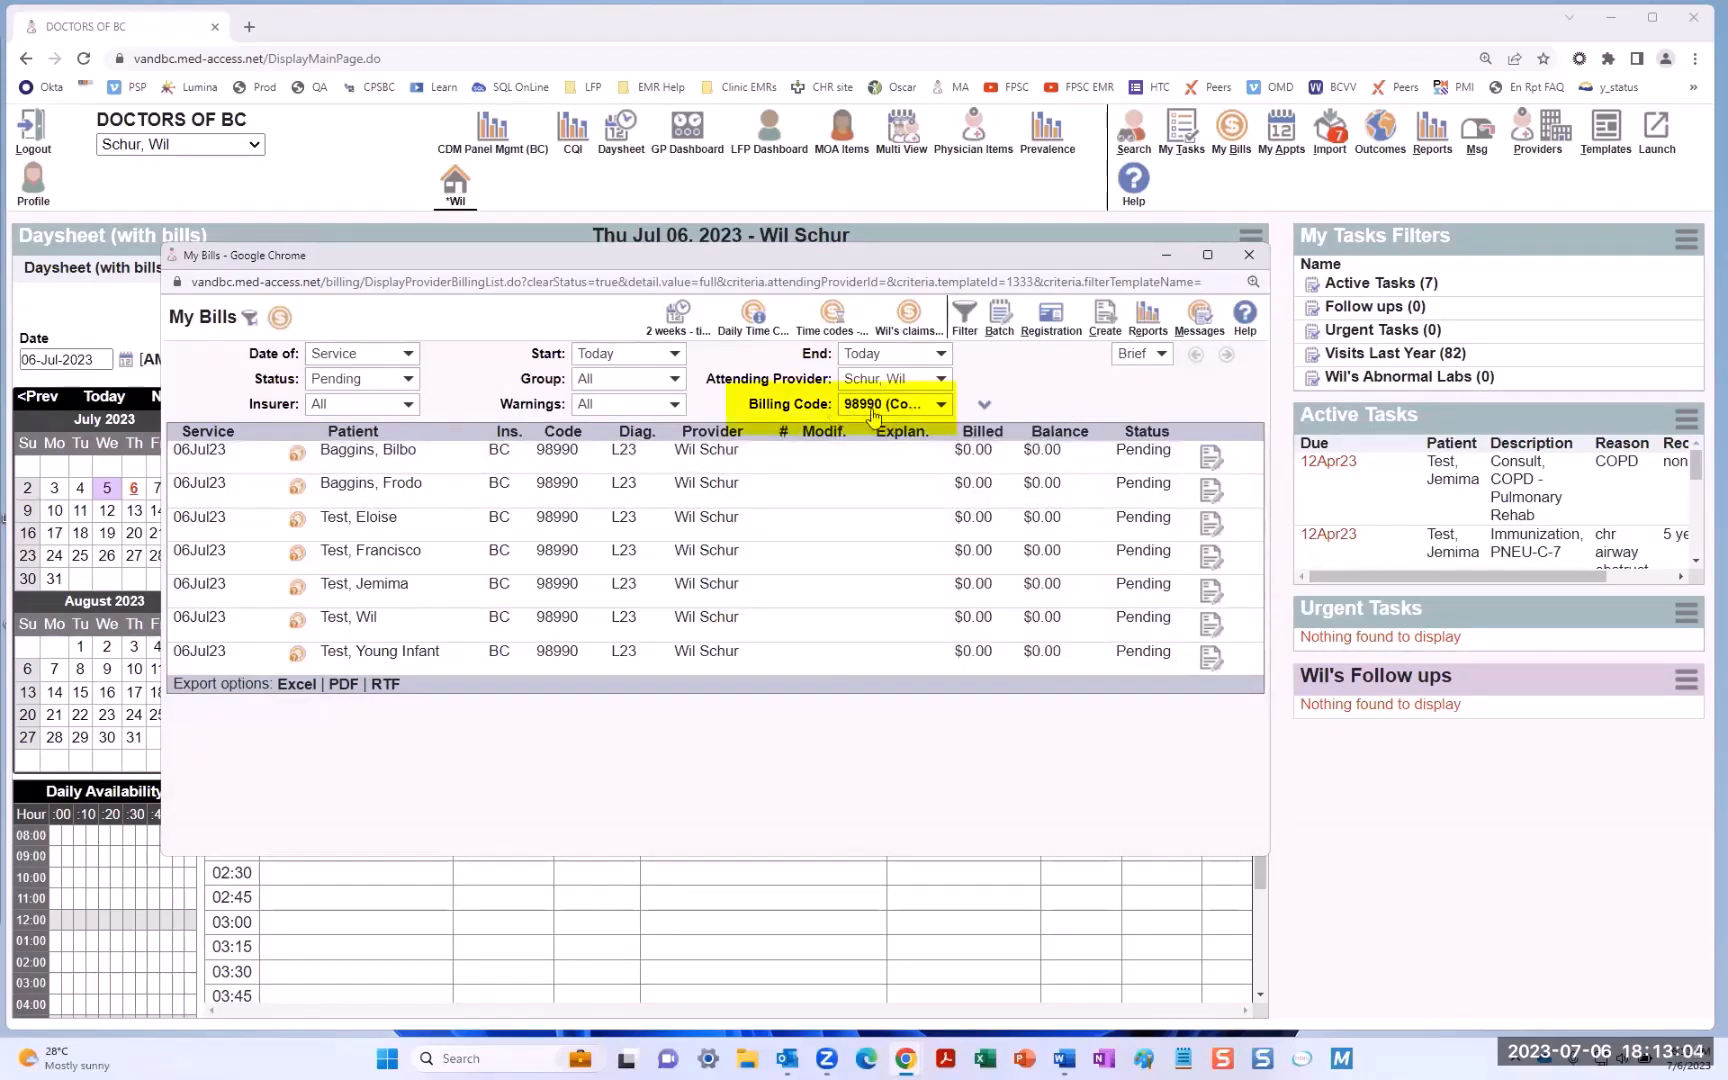
left_click(941, 405)
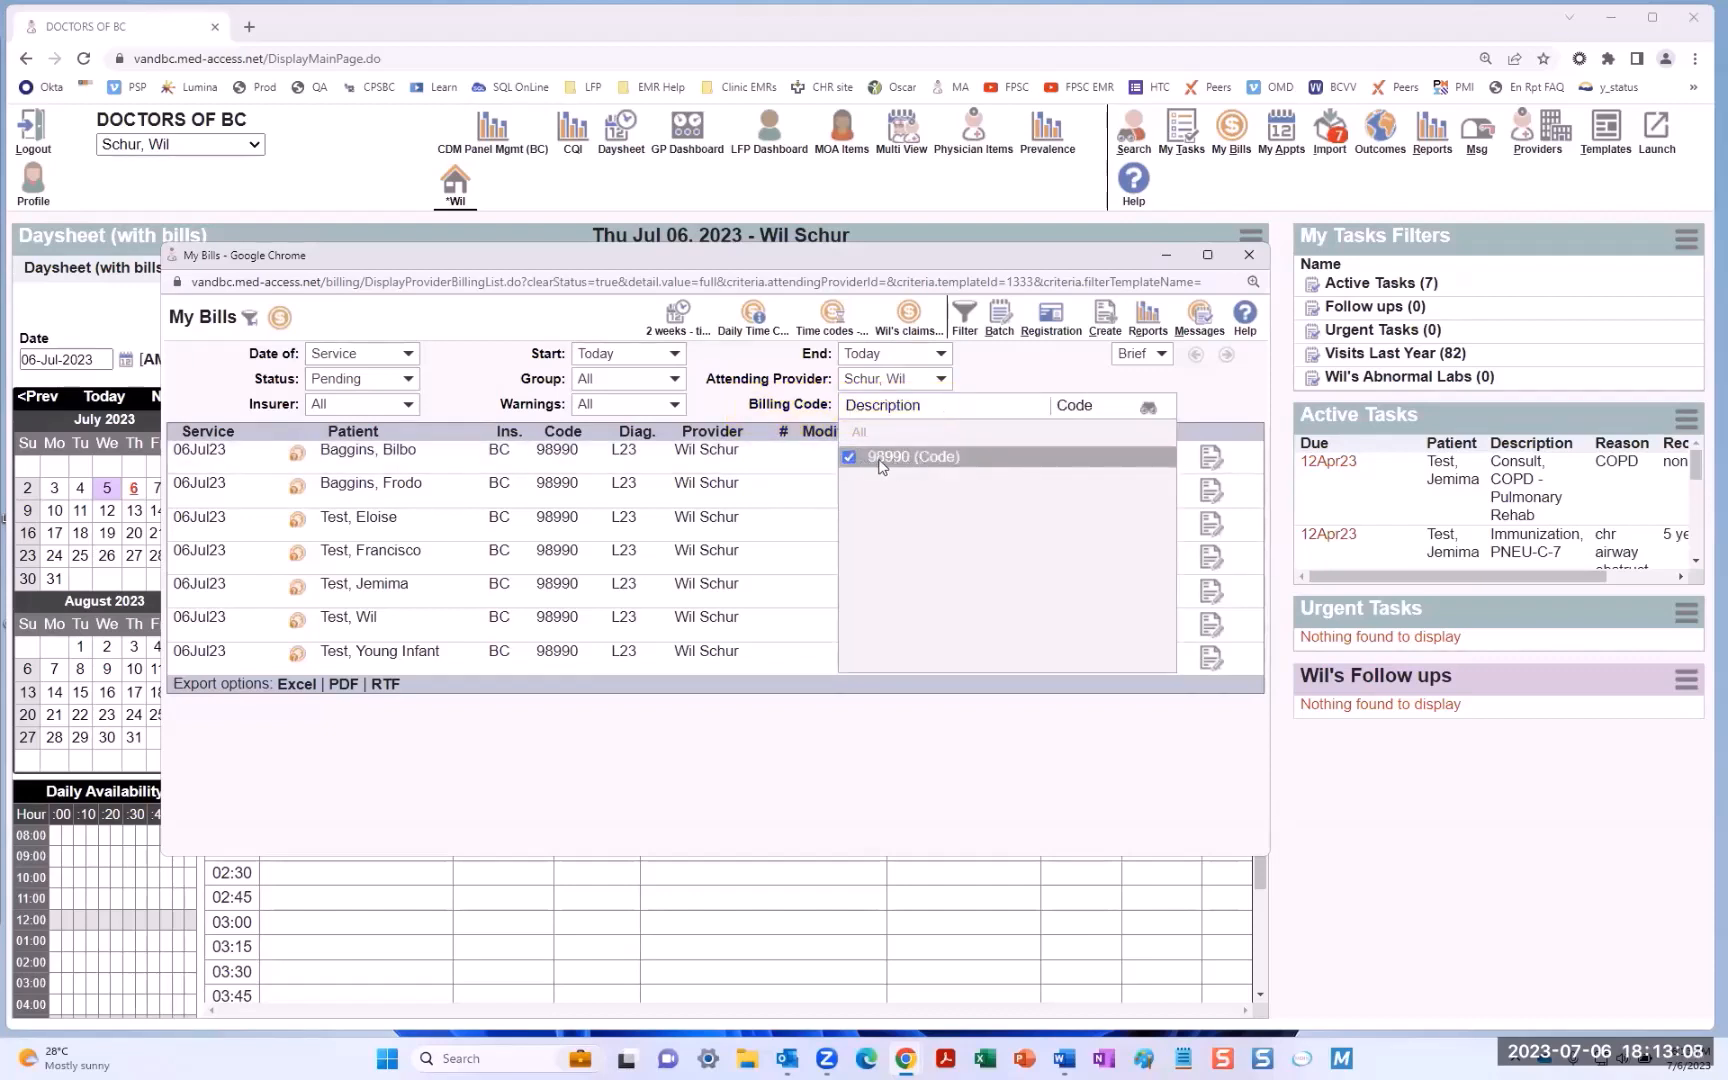
- Apply the 98990 billing code filter and set the bills list's result limit to 1000
left_click(1022, 378)
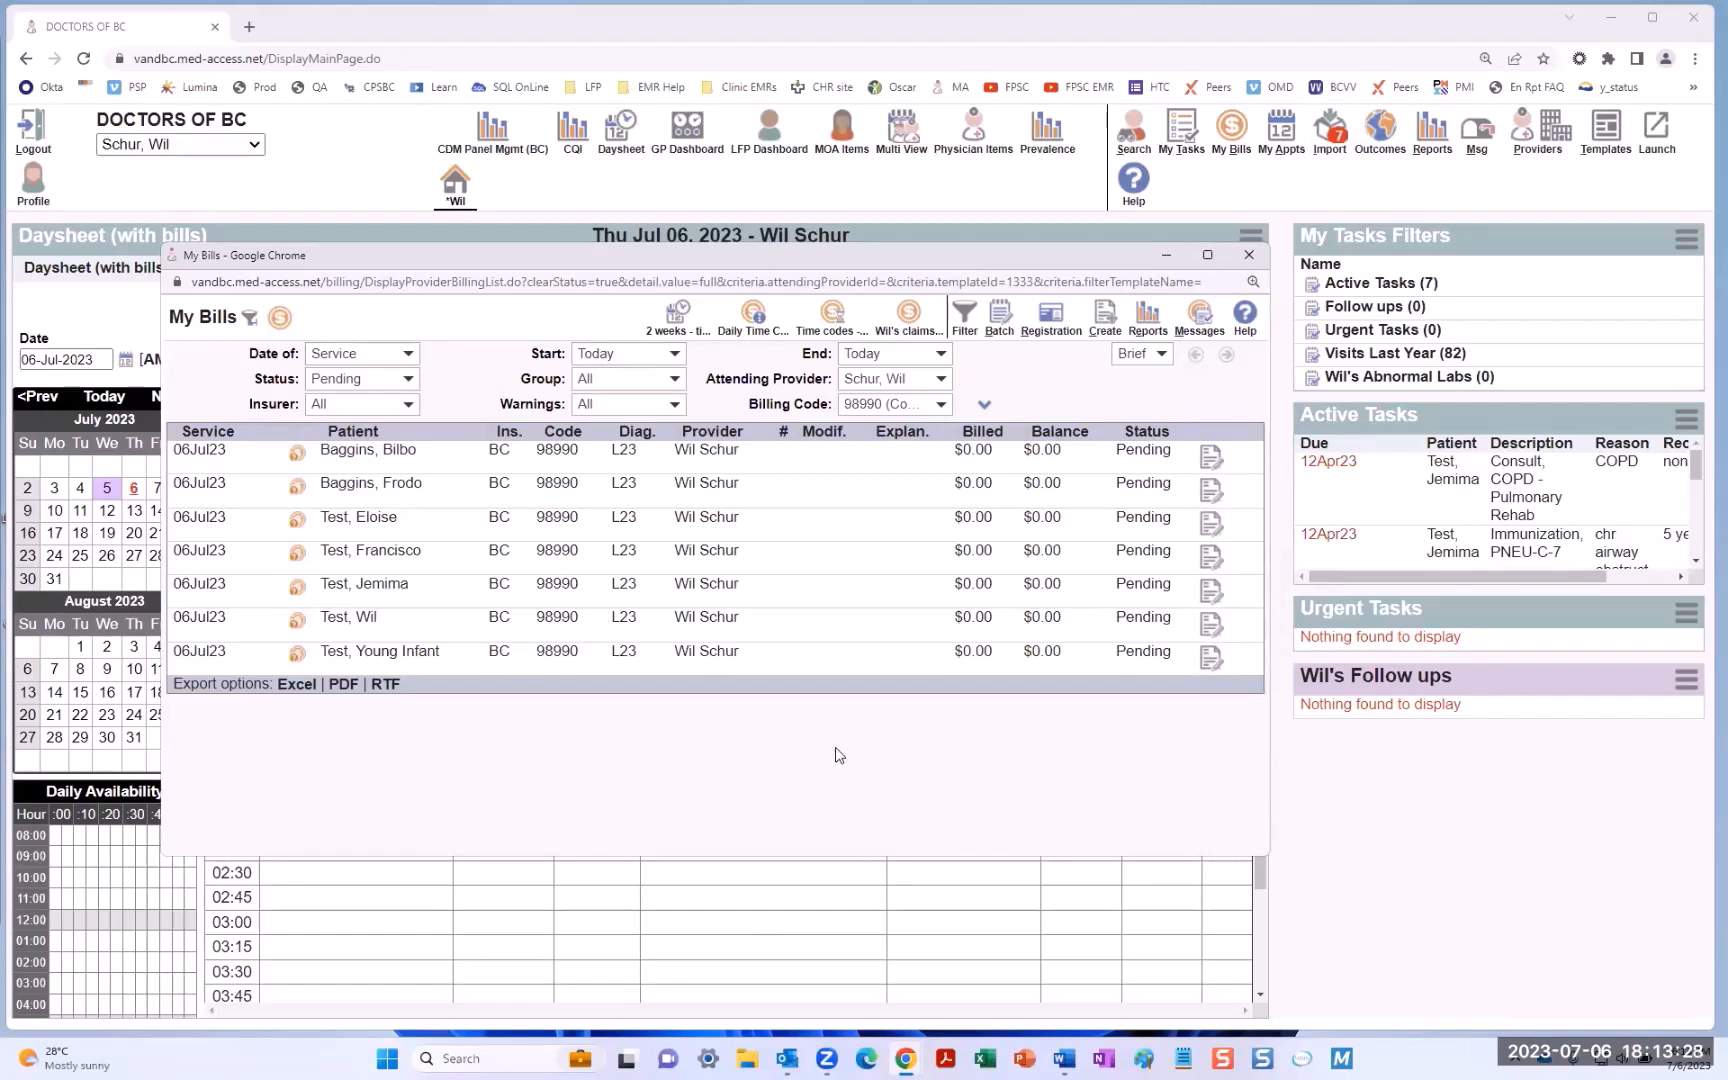
mouse_move(1228, 360)
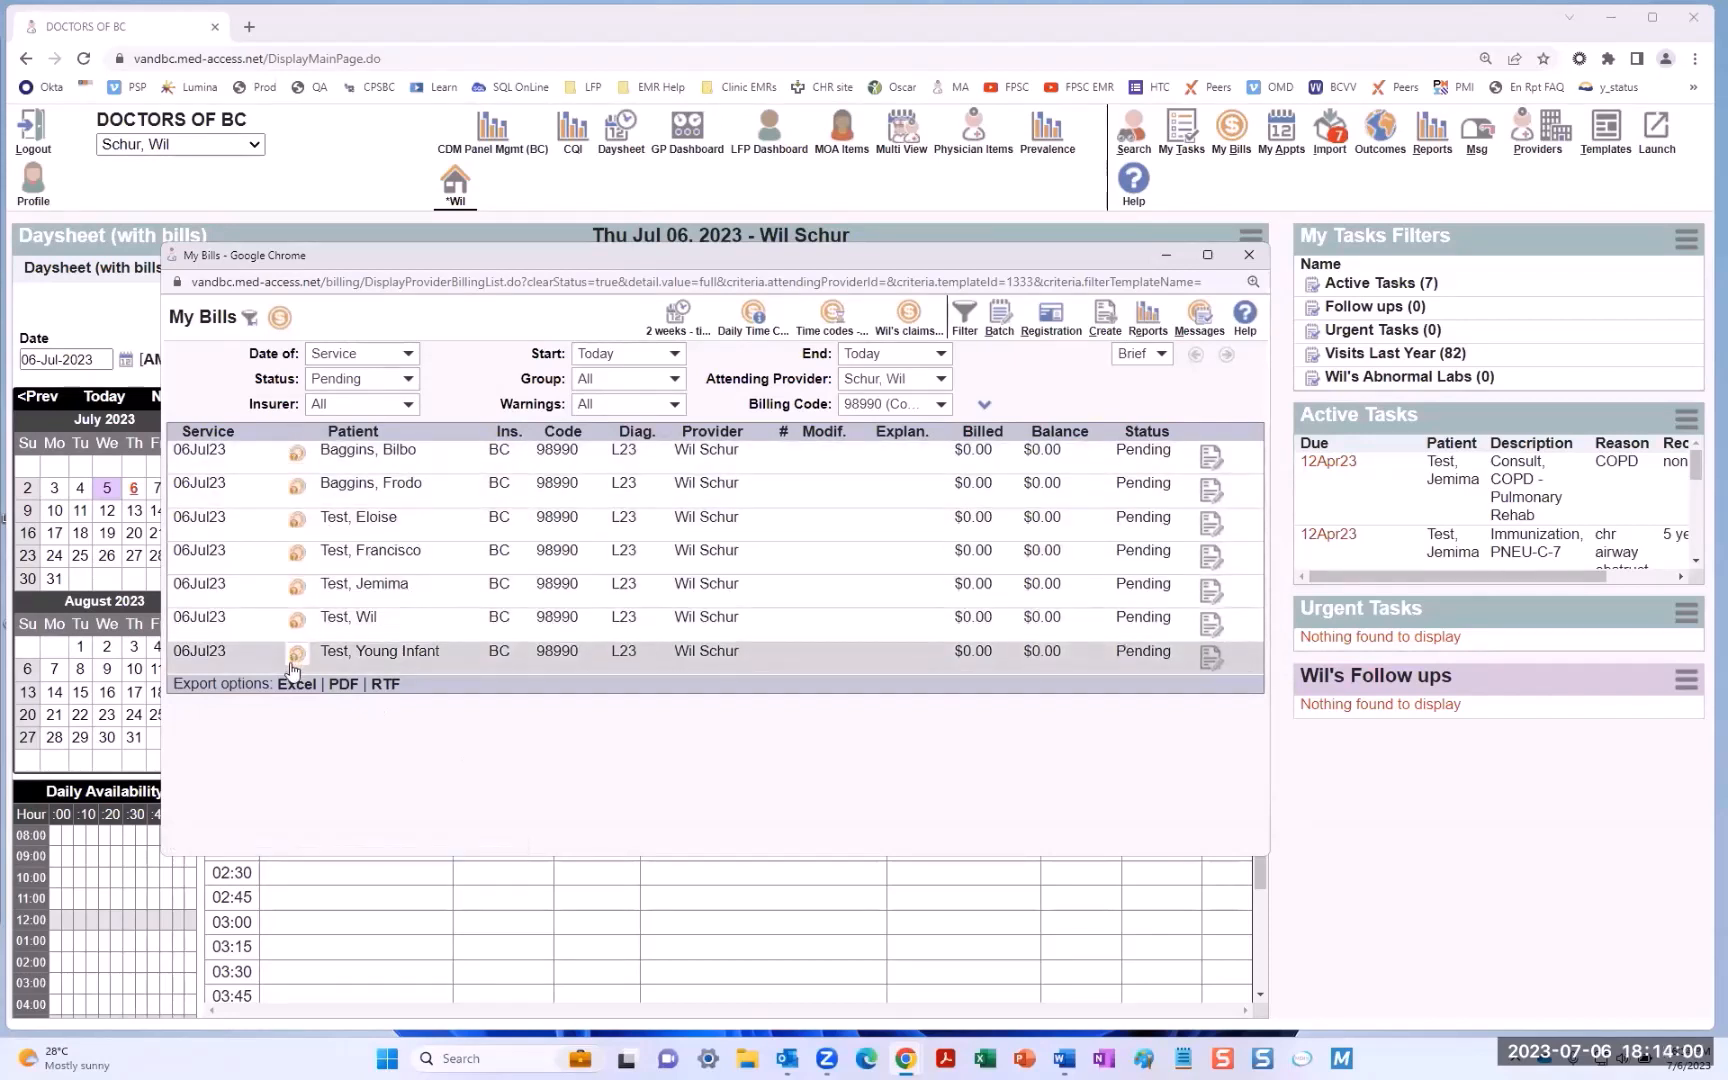
mouse_move(1229, 356)
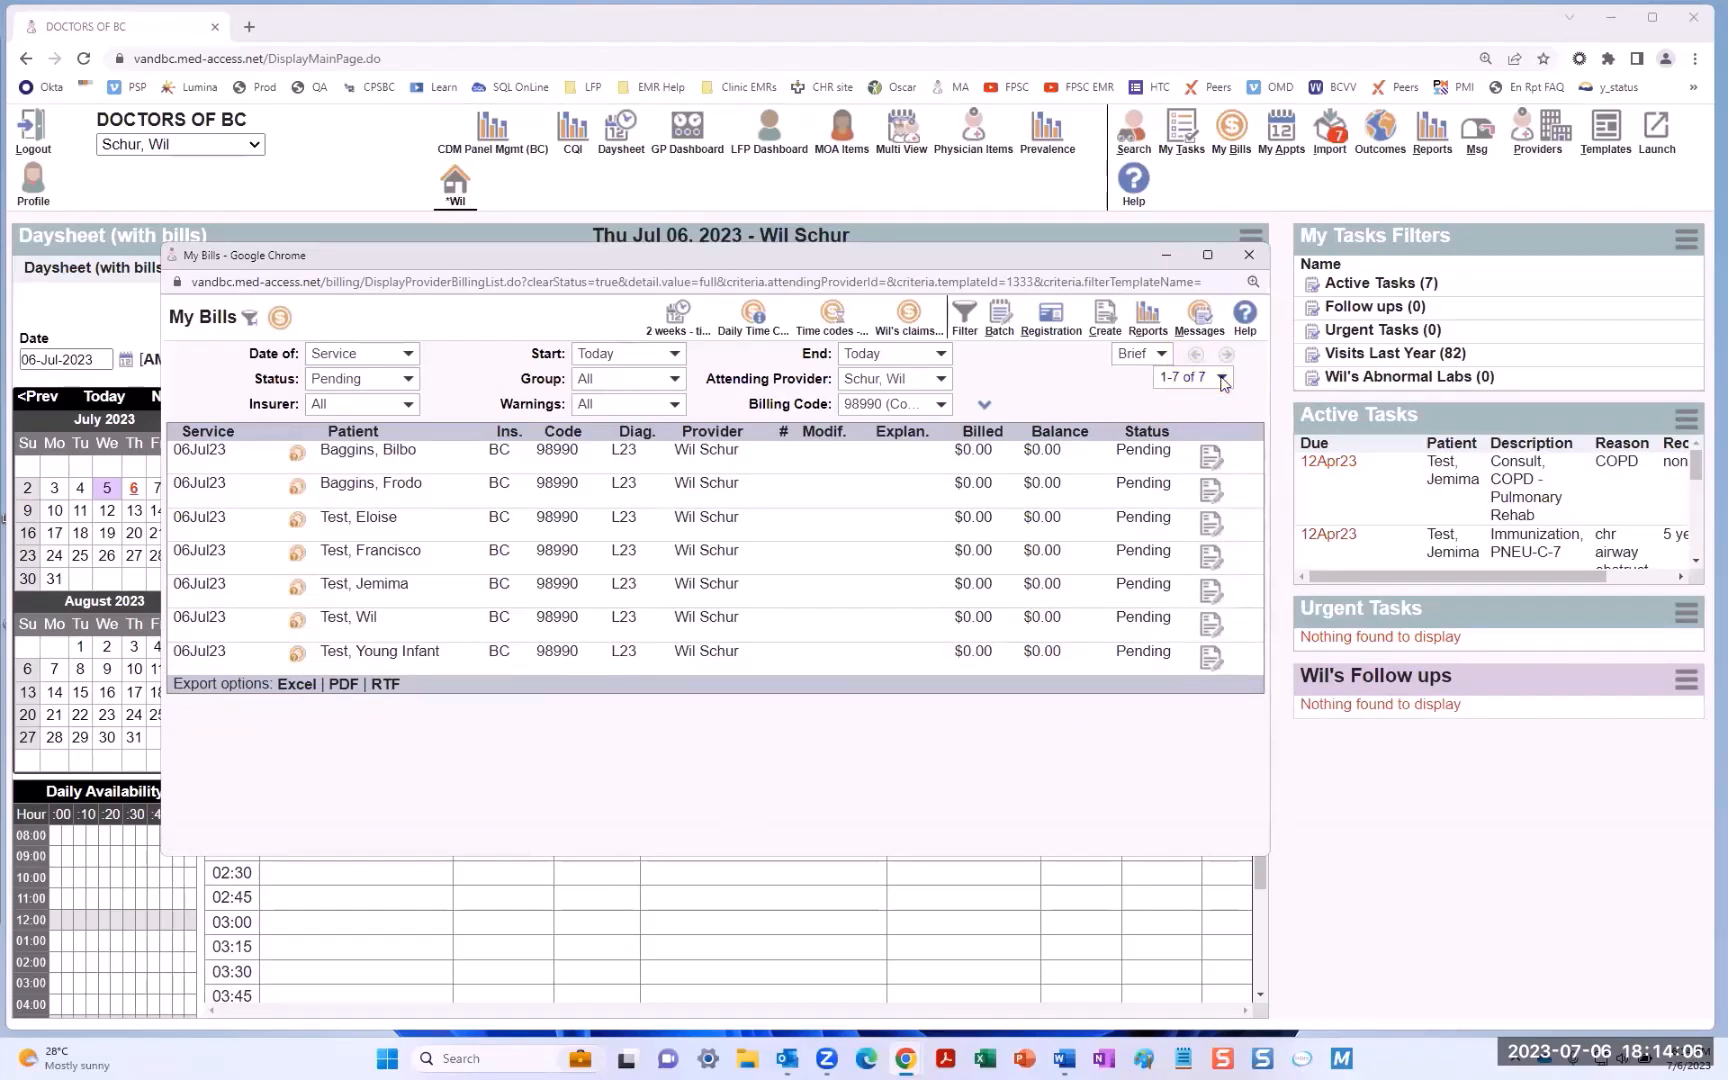
left_click(1222, 380)
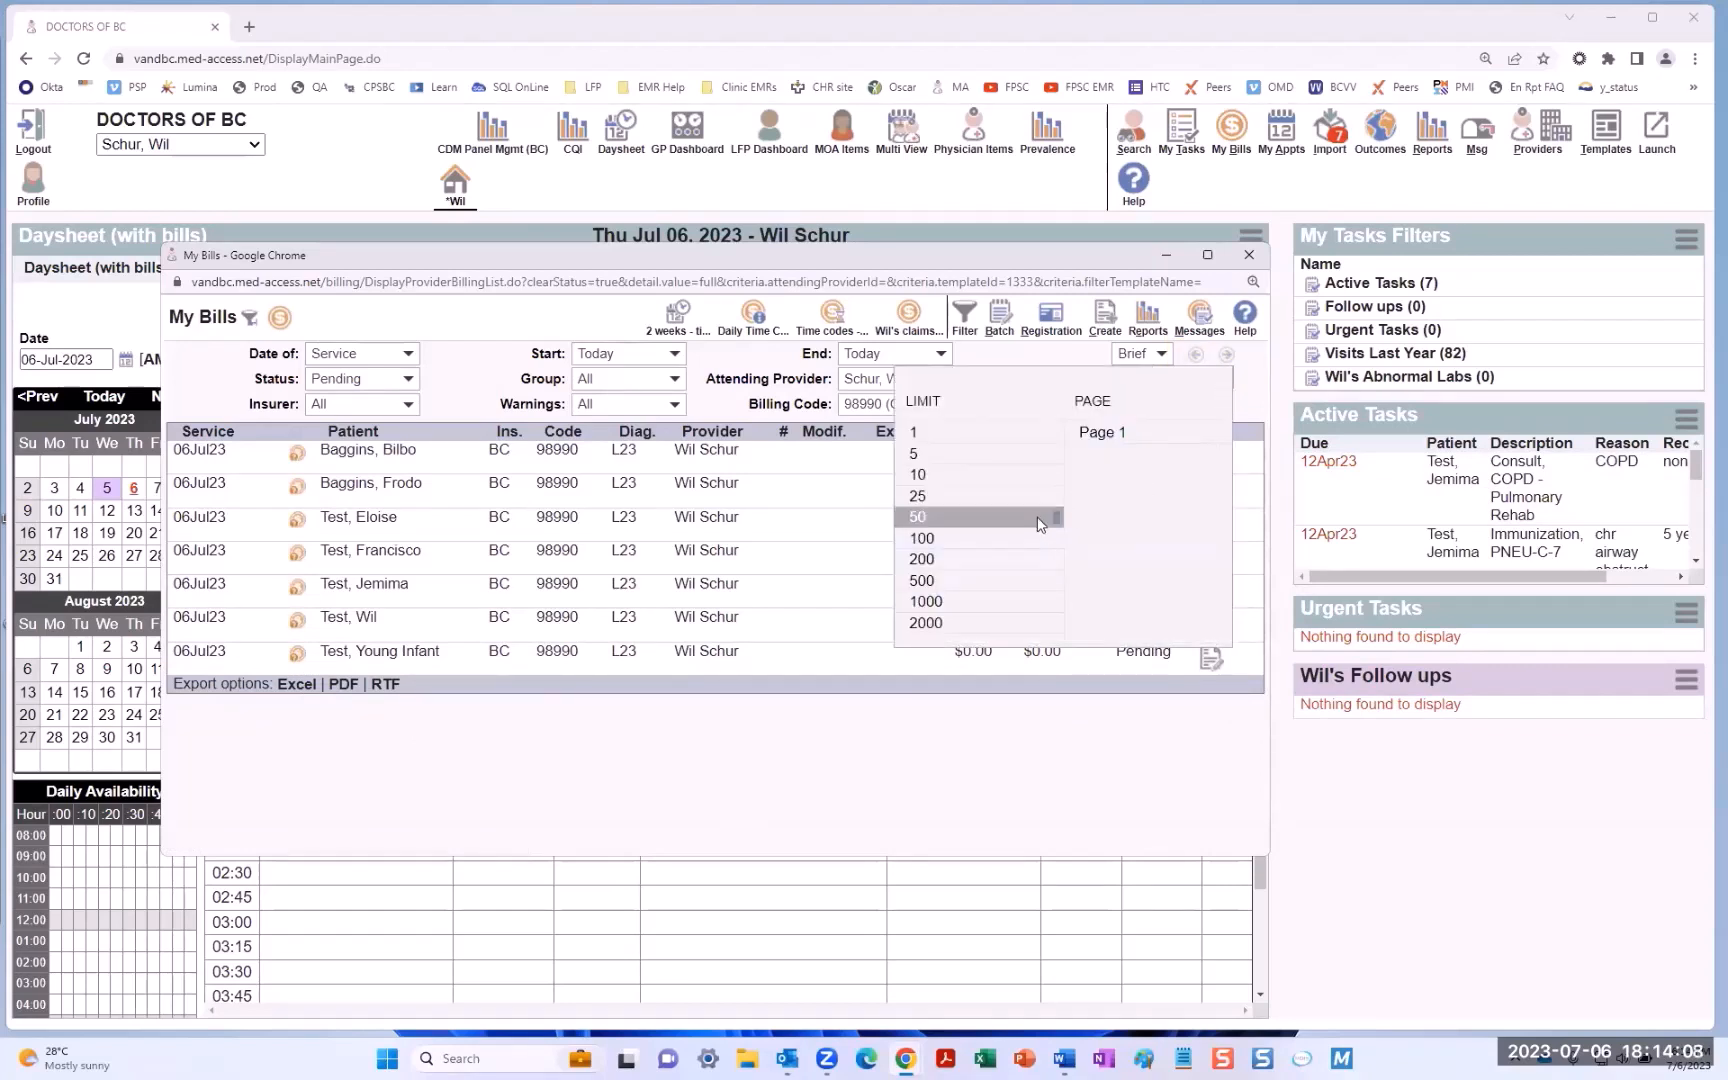
left_click(1006, 603)
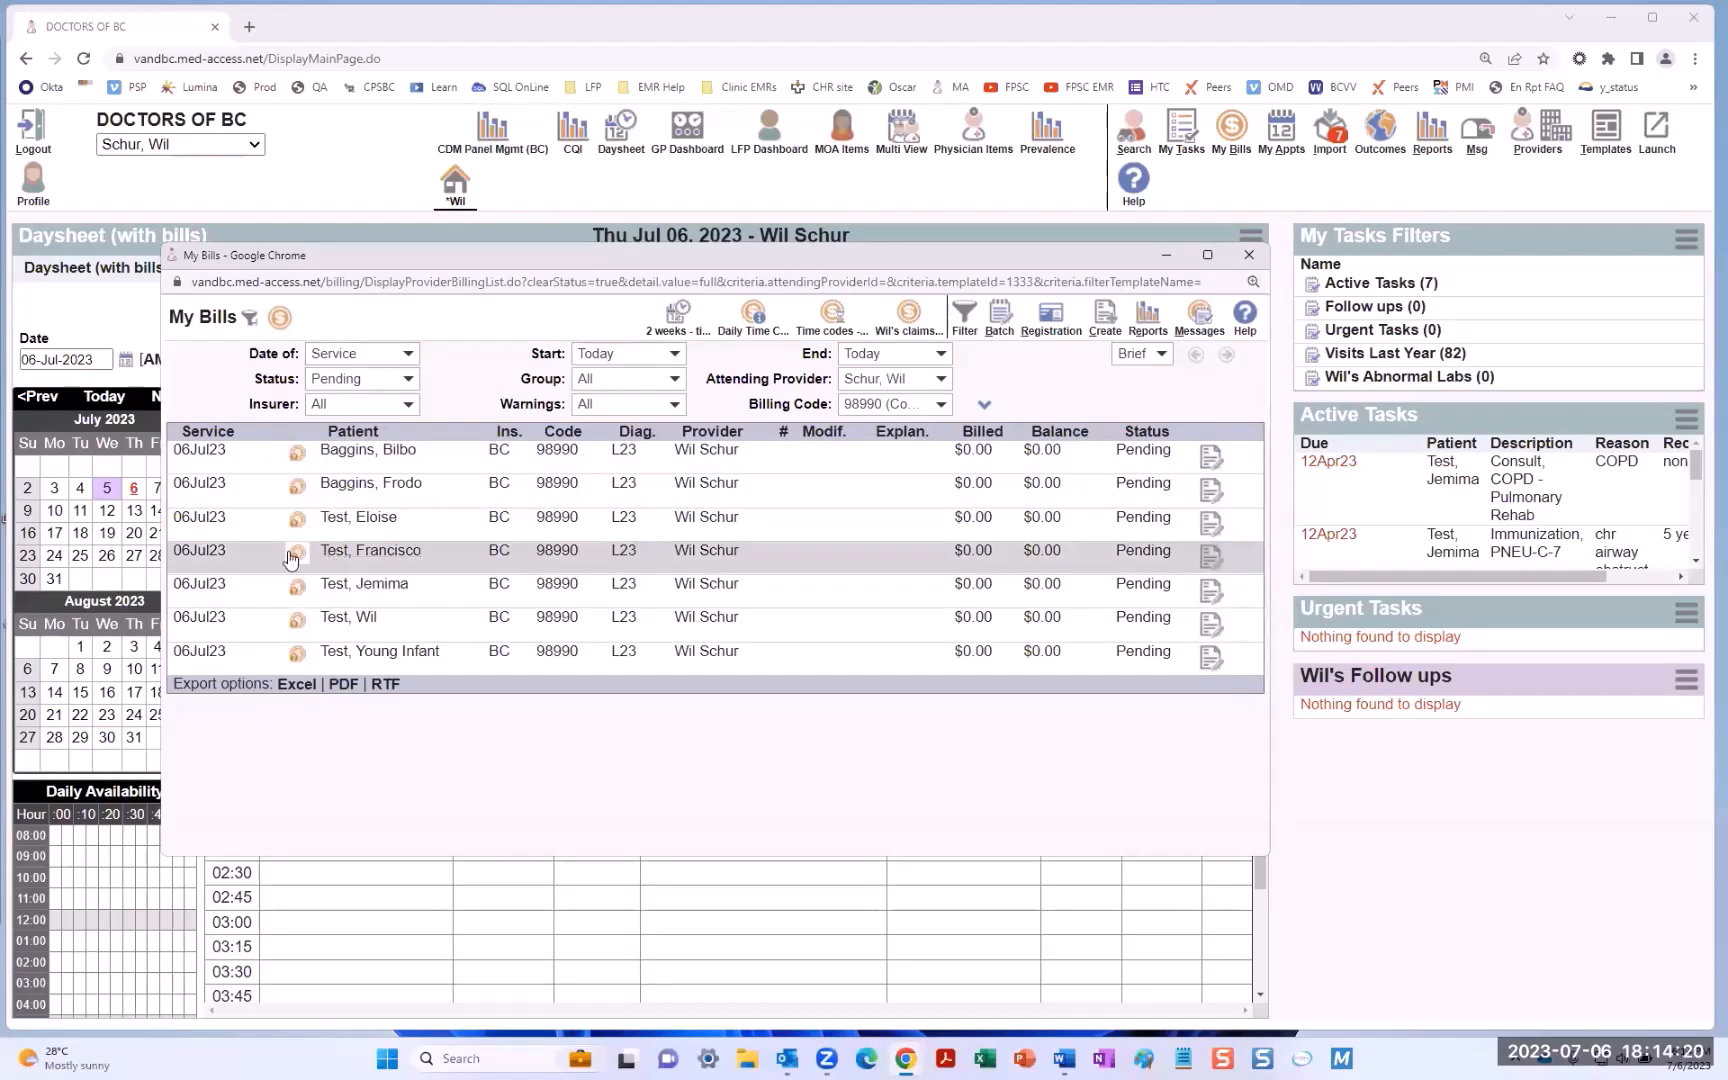
- Examine the second listed patient's summary and the delete options for that patient's bill, leaving the bill in place
mouse_move(293, 563)
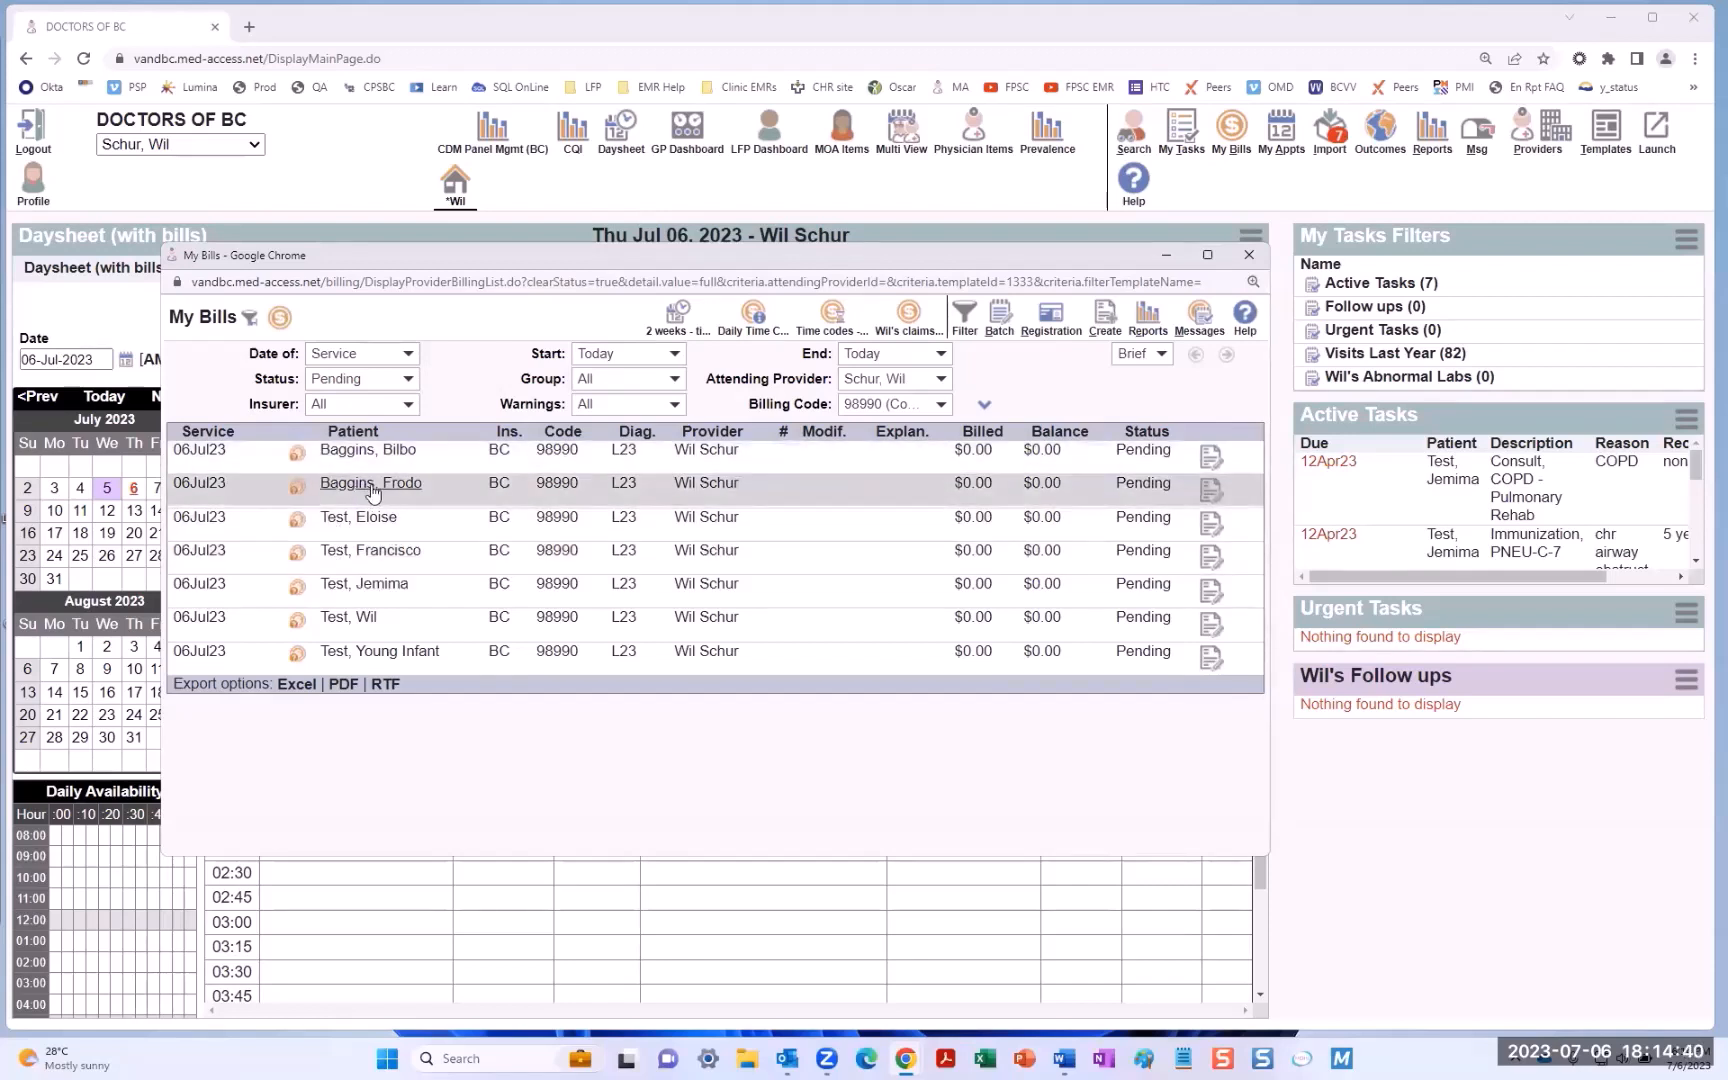
mouse_move(373, 492)
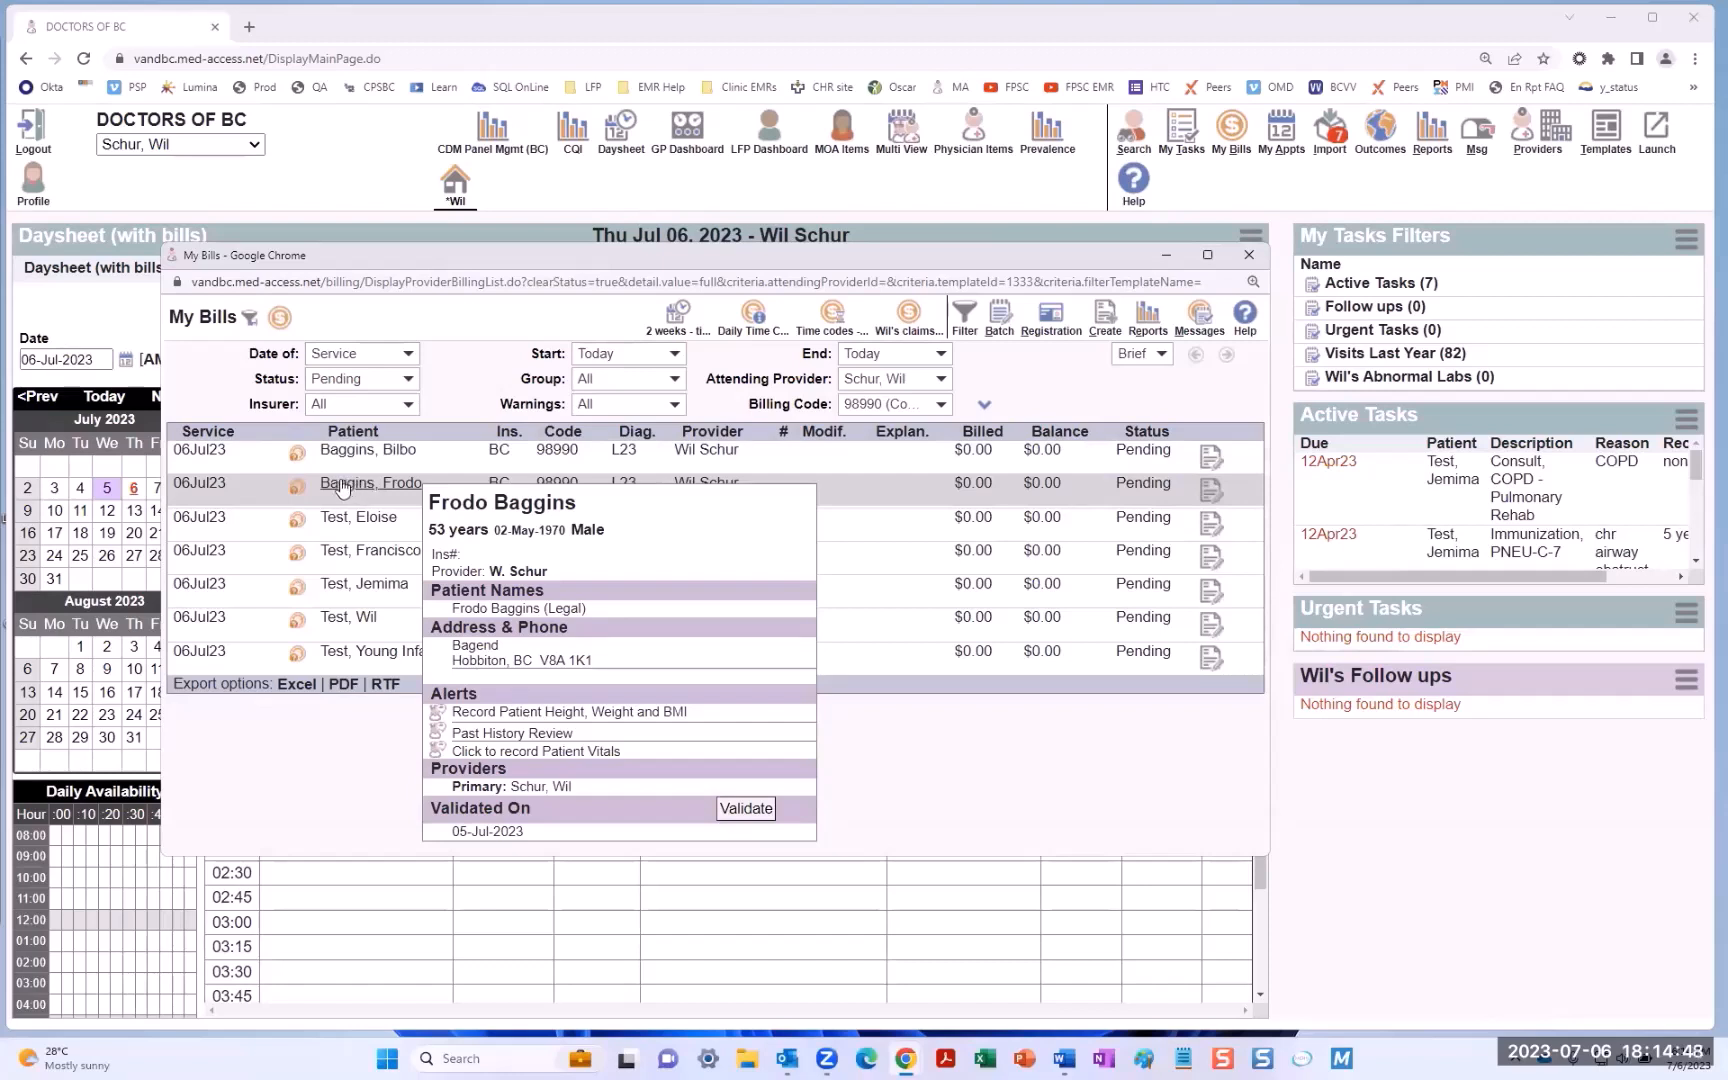
left_click(286, 487)
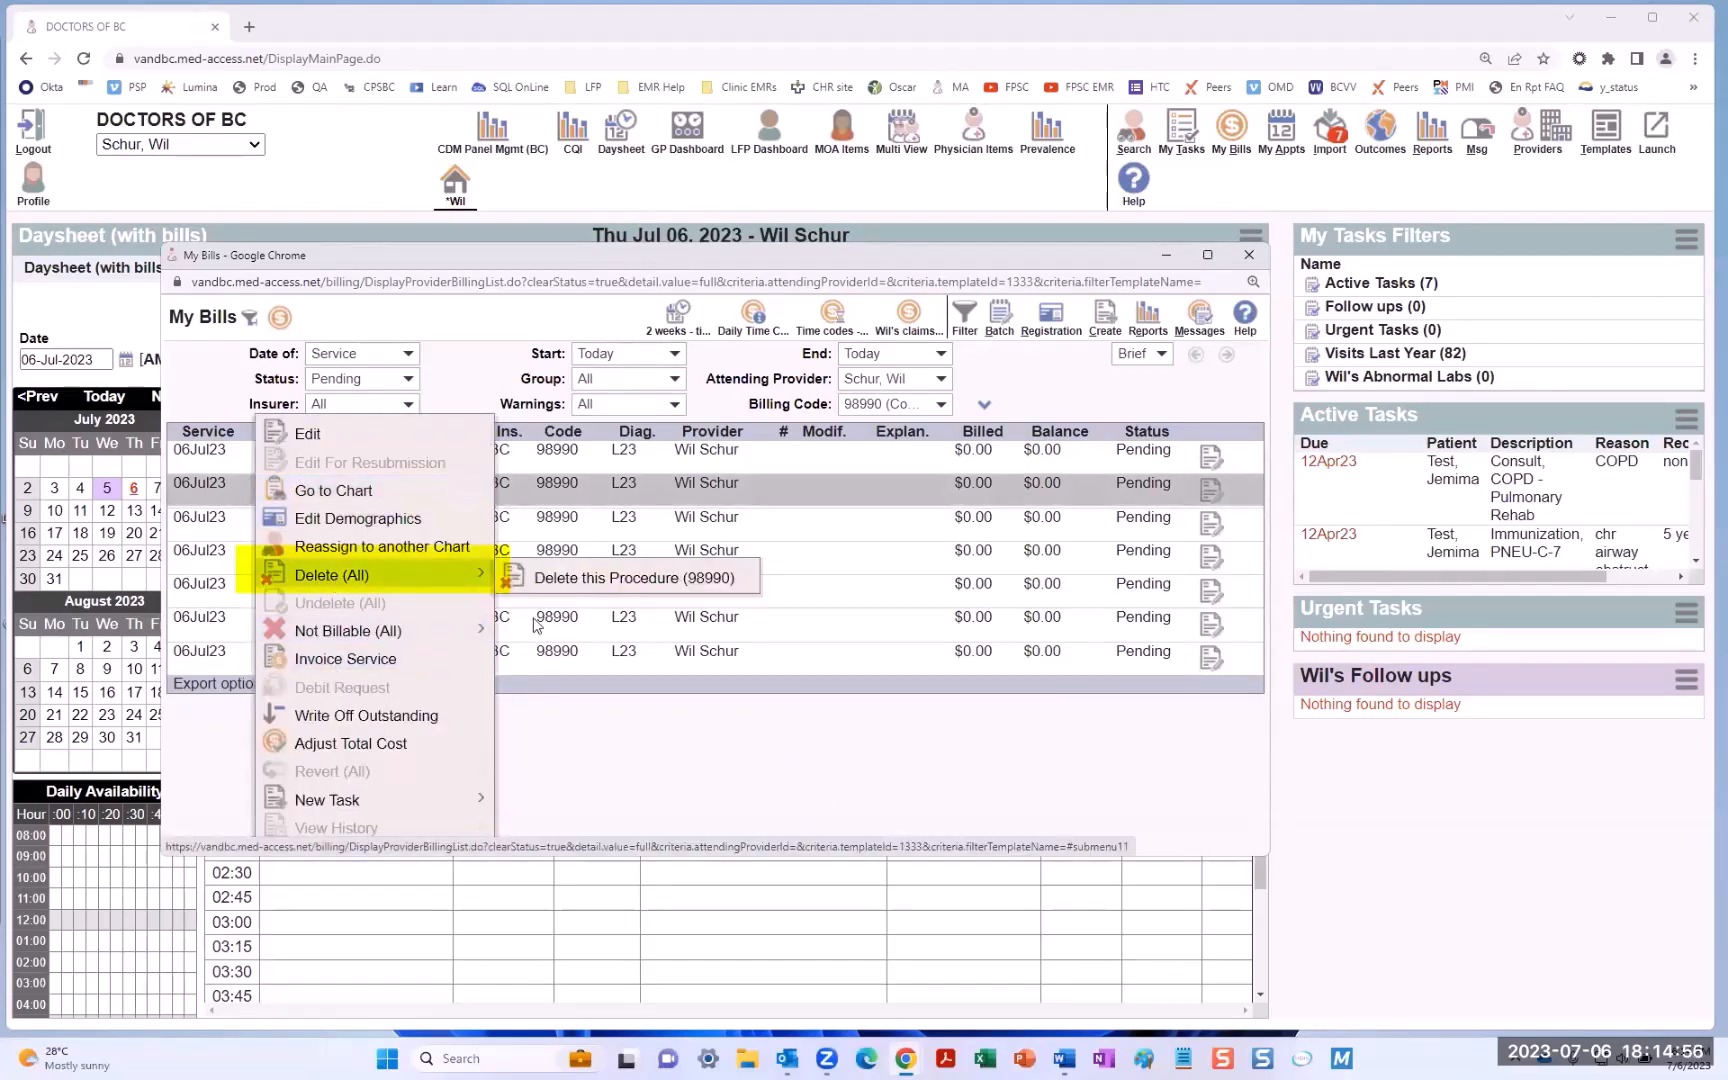
left_click(705, 718)
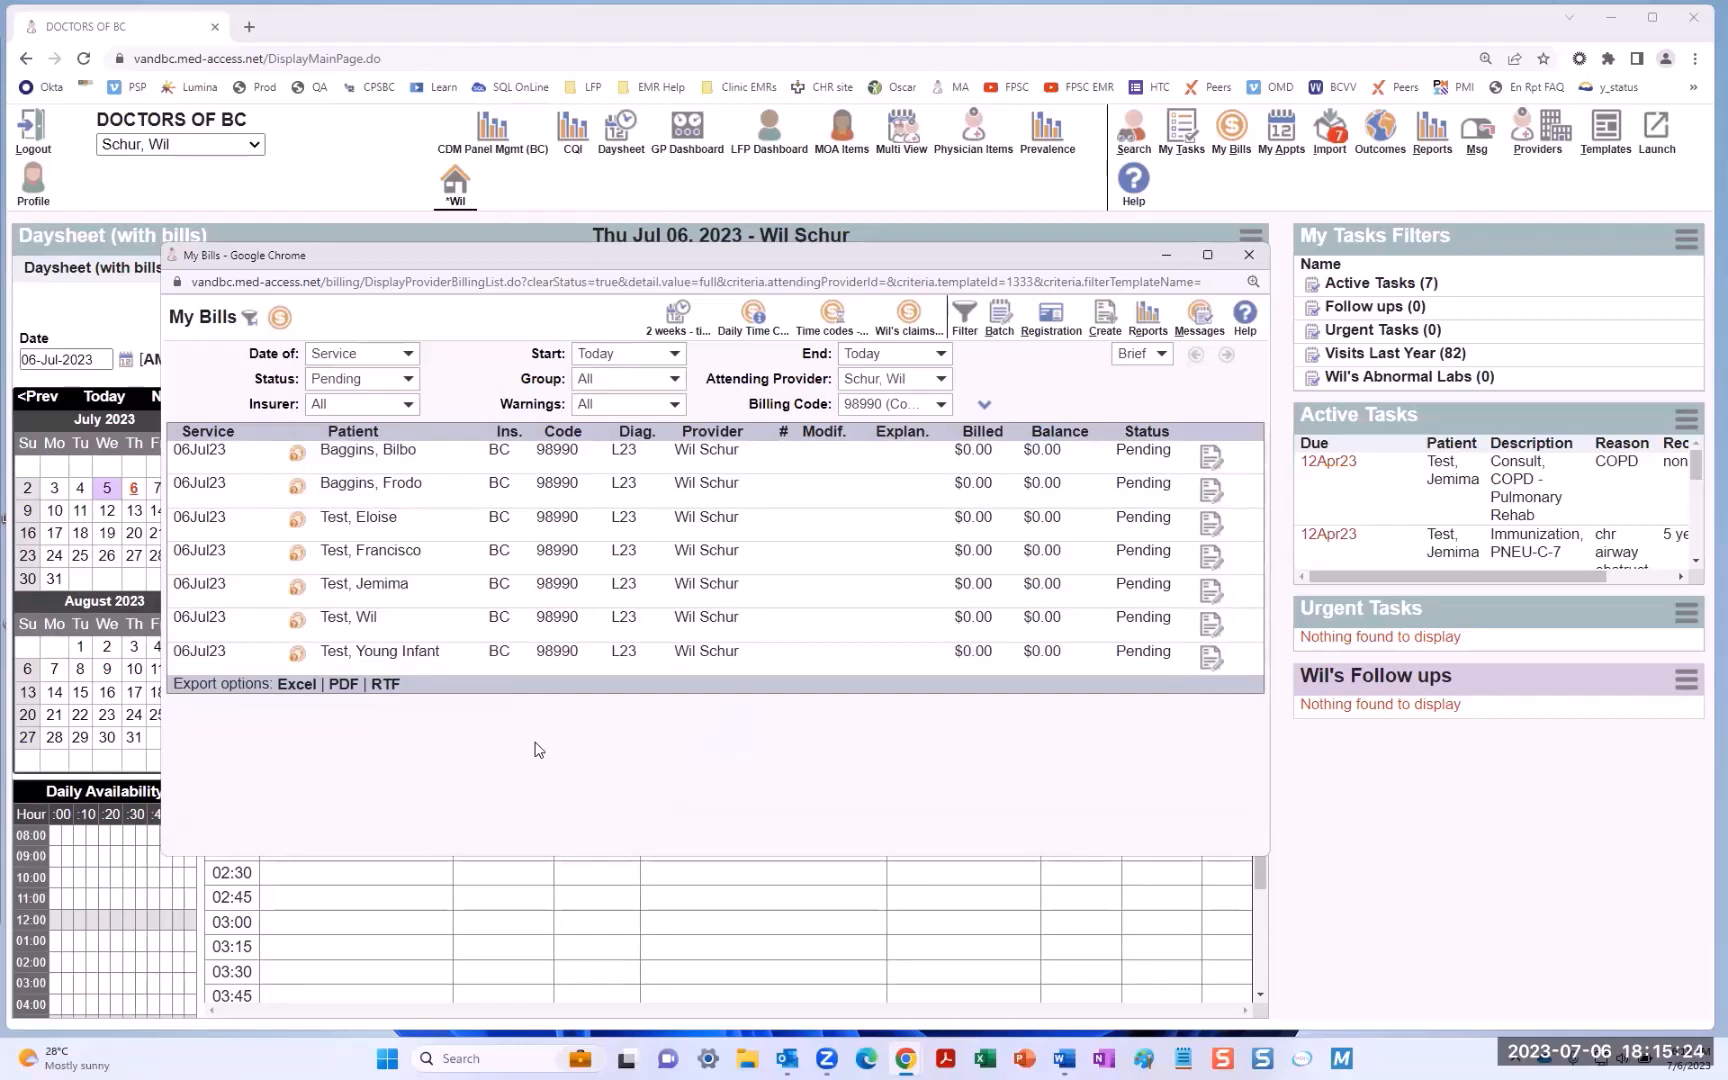
- Bulk approve all filtered pending 98990 bills using the batch options and close the billing error window
left_click(1003, 322)
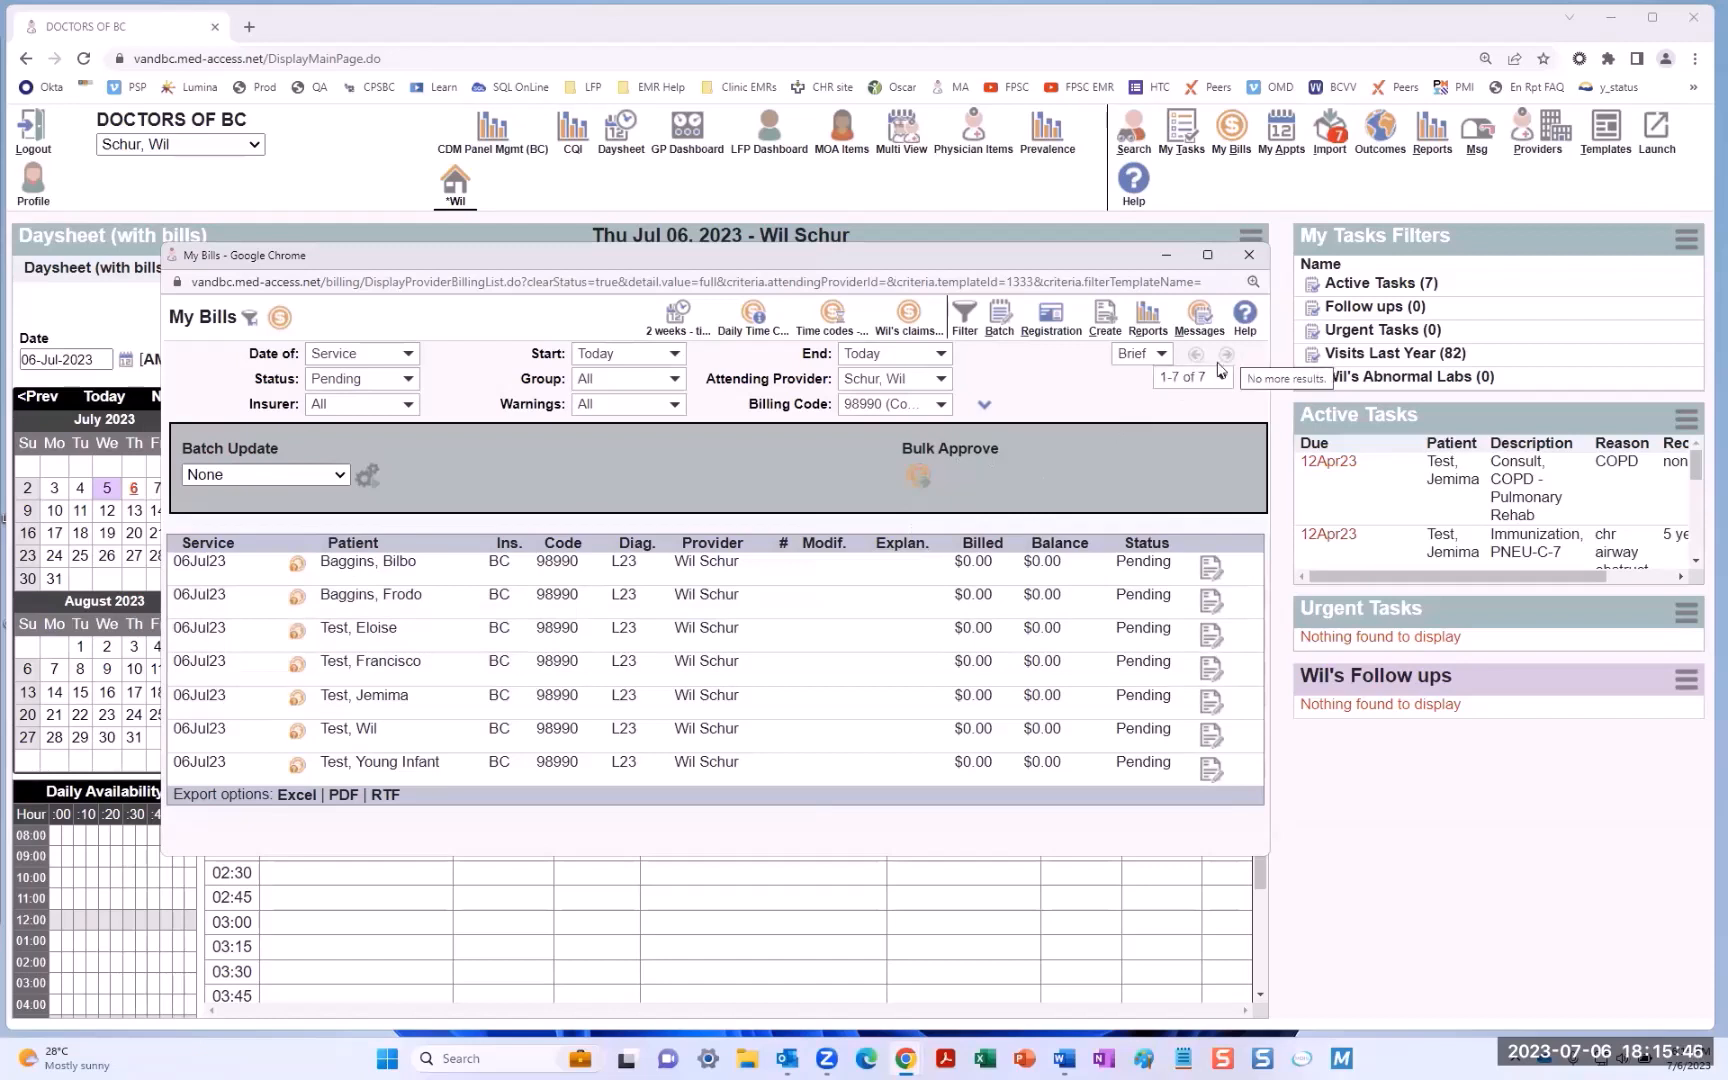
left_click(938, 487)
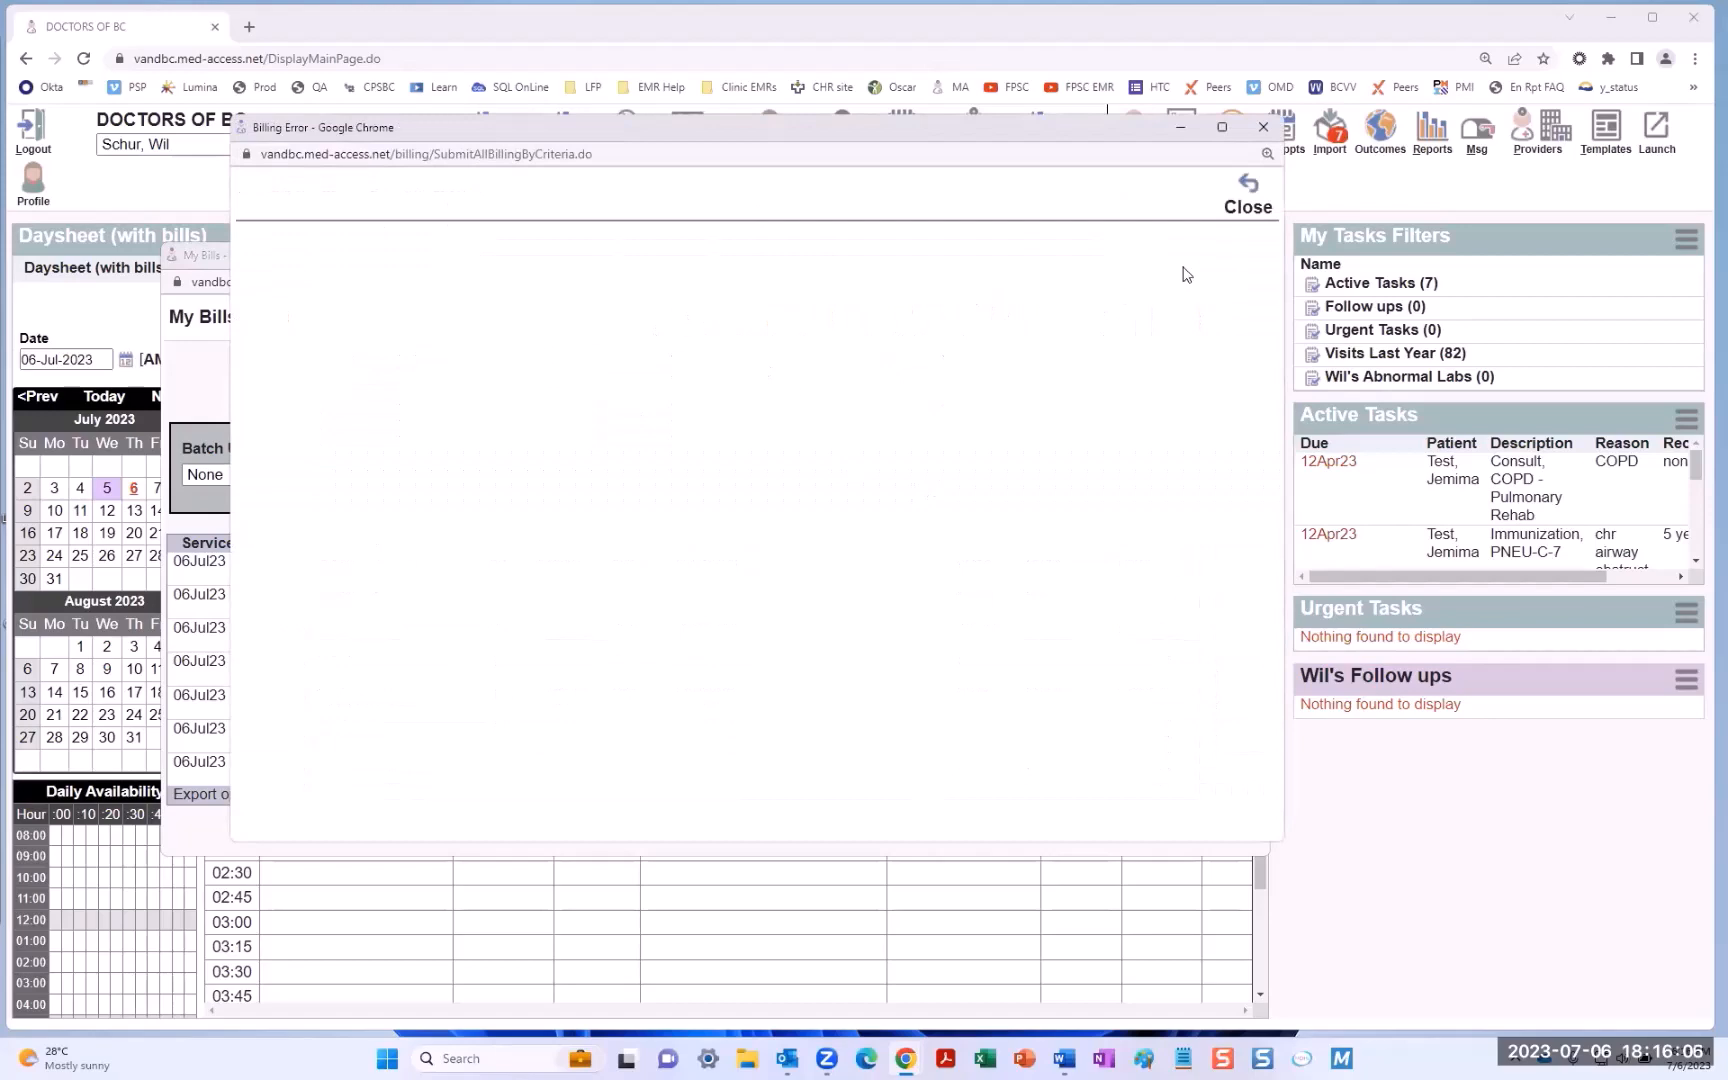
left_click(1253, 188)
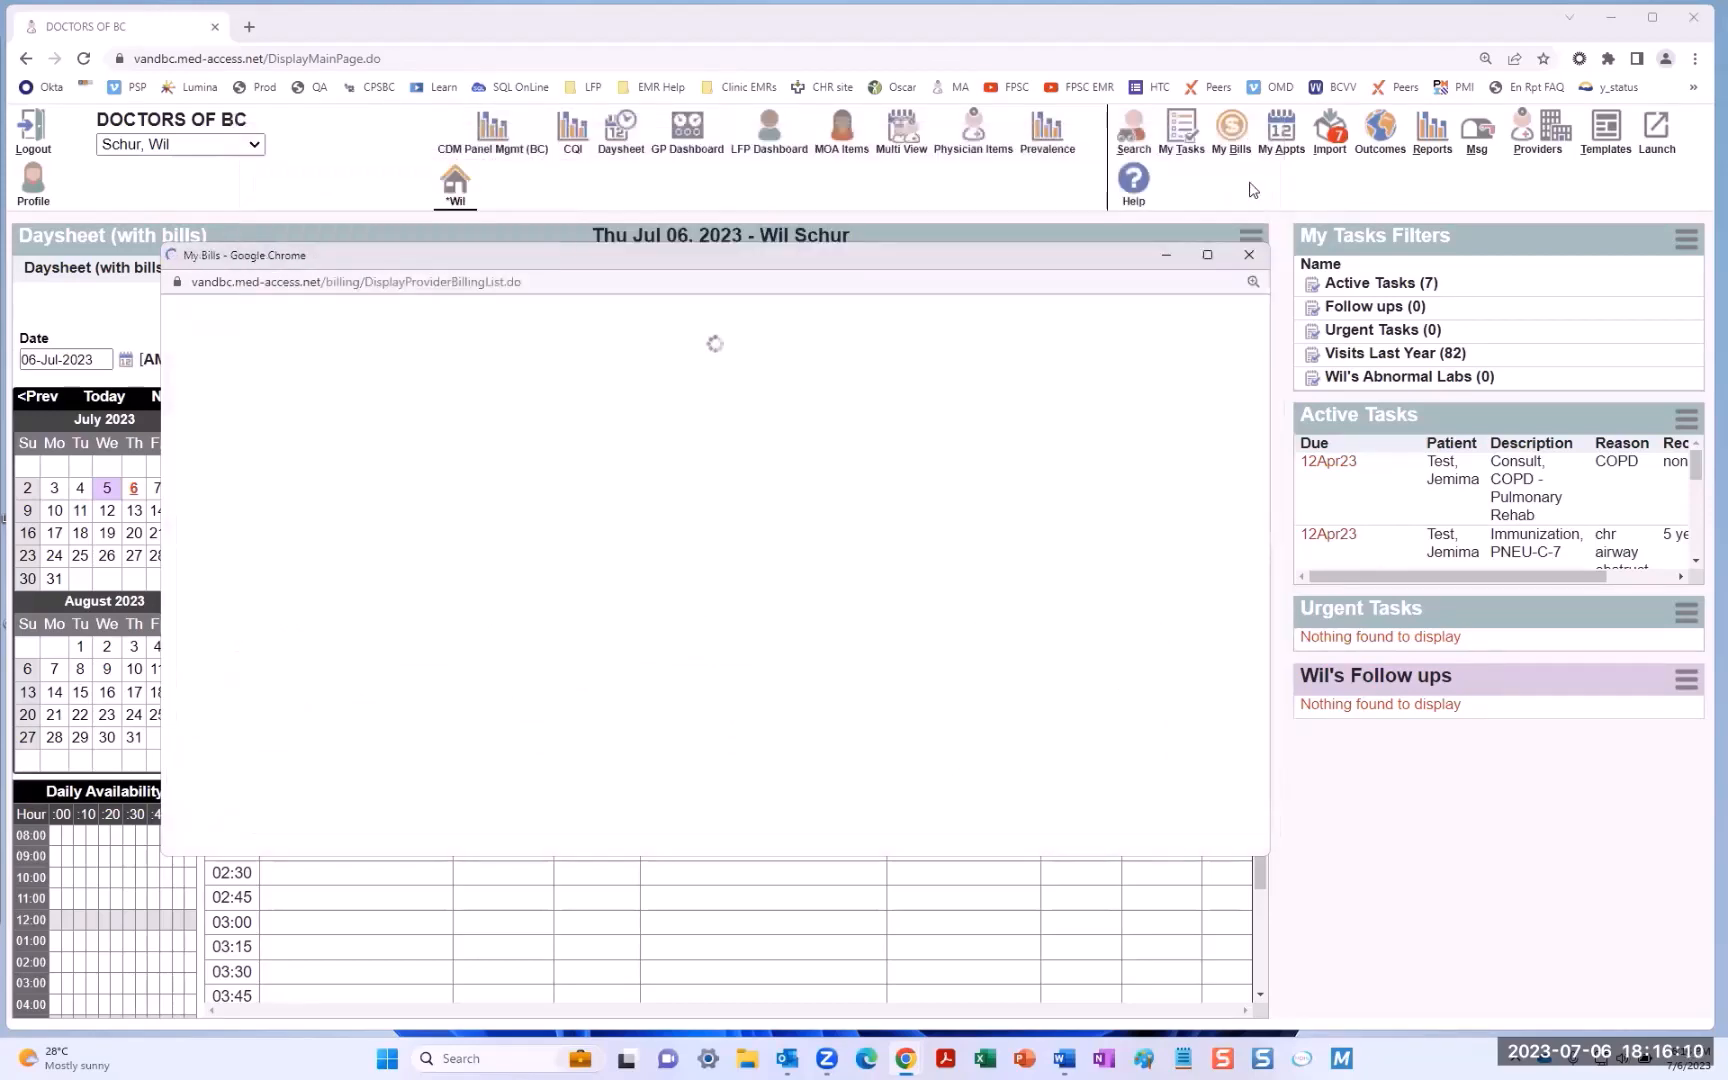